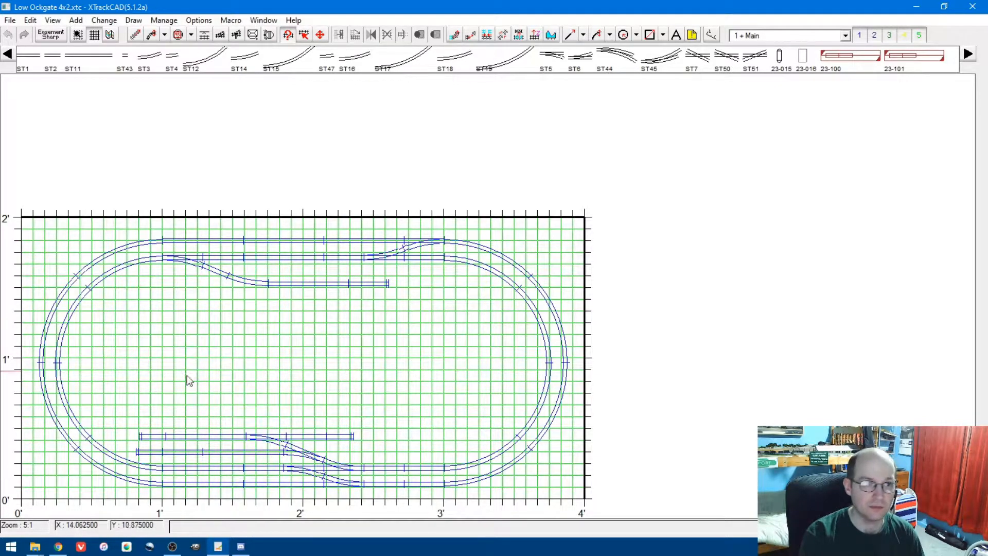
# - Create a new, empty track plan in place of the Low Ockgate 4x2 layout
pyautogui.click(9, 22)
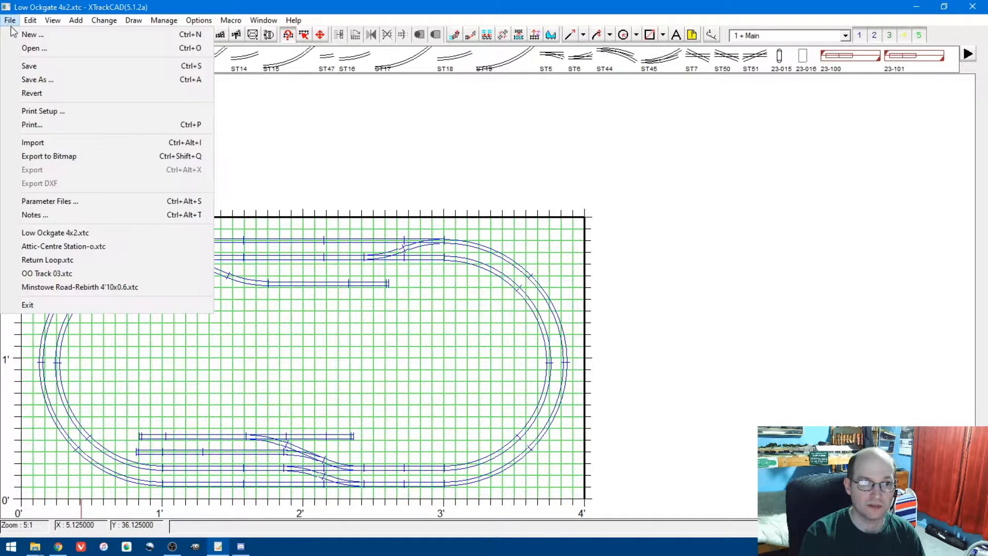
pyautogui.click(61, 6)
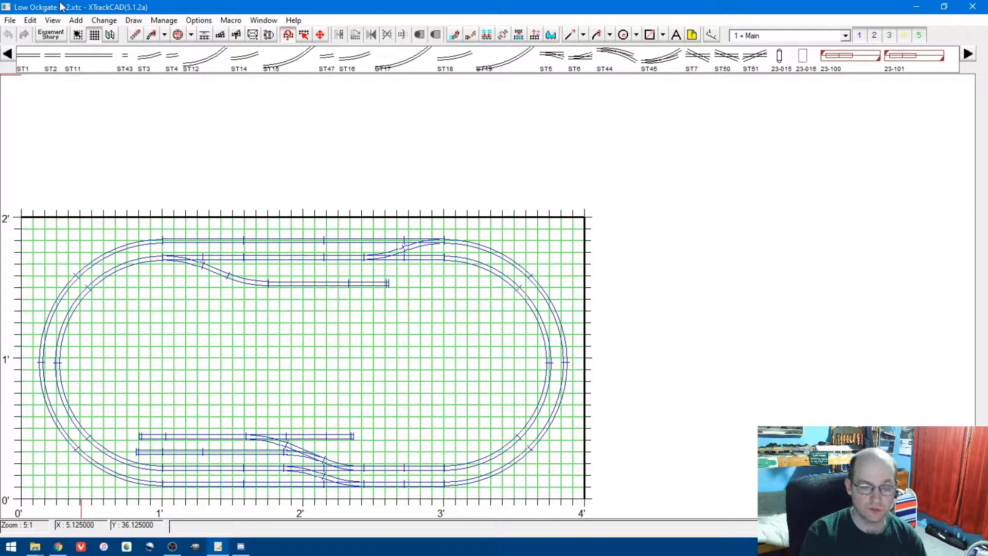
pyautogui.click(10, 20)
pyautogui.click(23, 34)
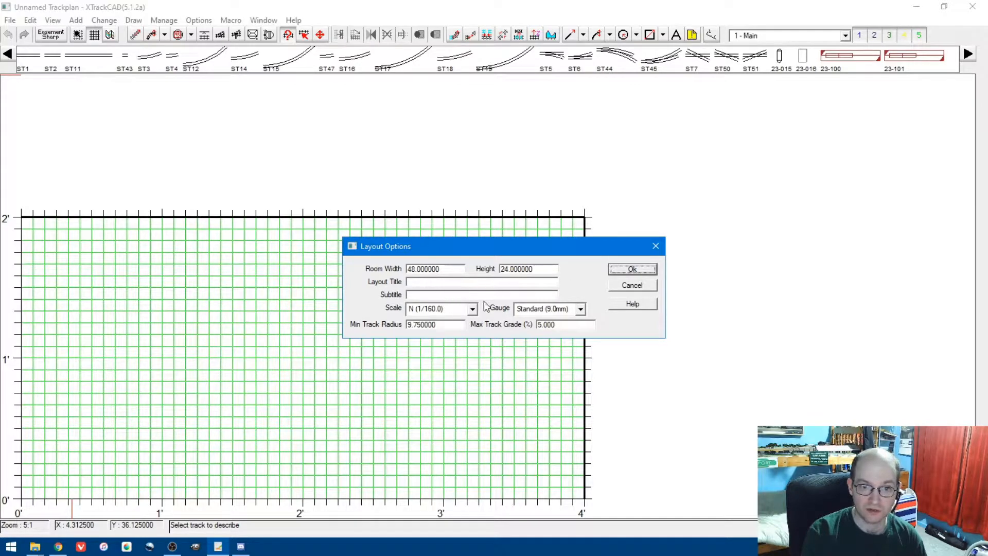
# - Set the layout scale to N (1/160.0) with Standard (9.0mm) gauge and accept the layout options
pyautogui.click(453, 308)
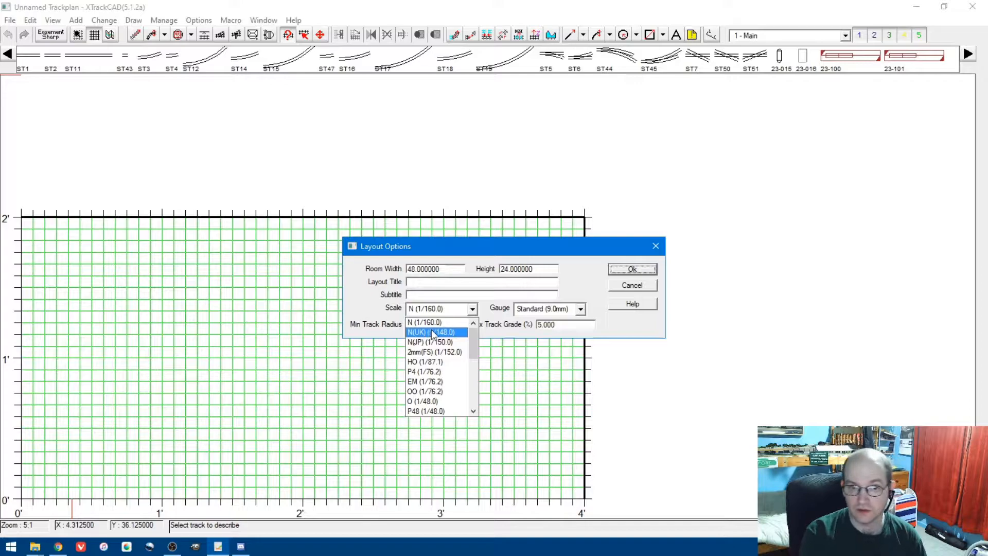
pyautogui.click(434, 323)
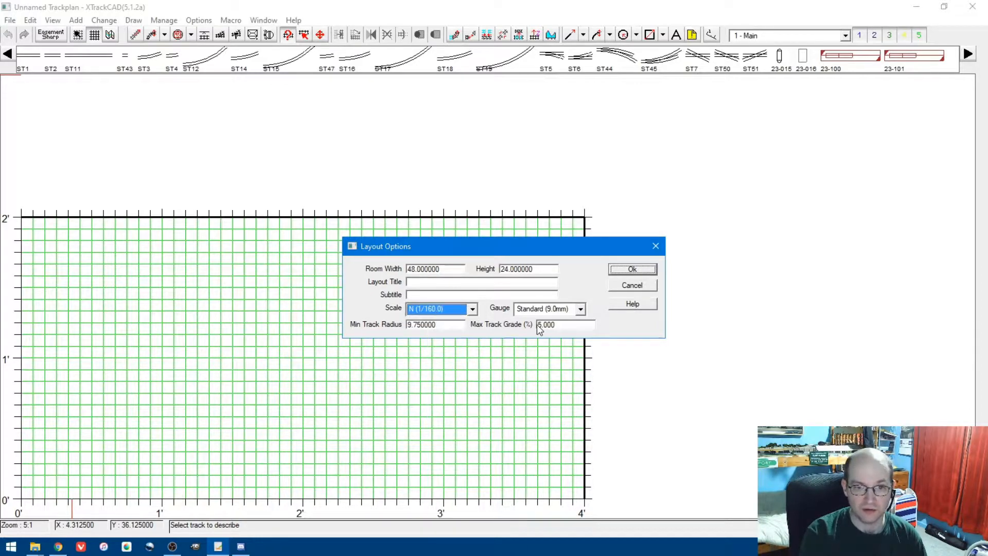
pyautogui.click(569, 310)
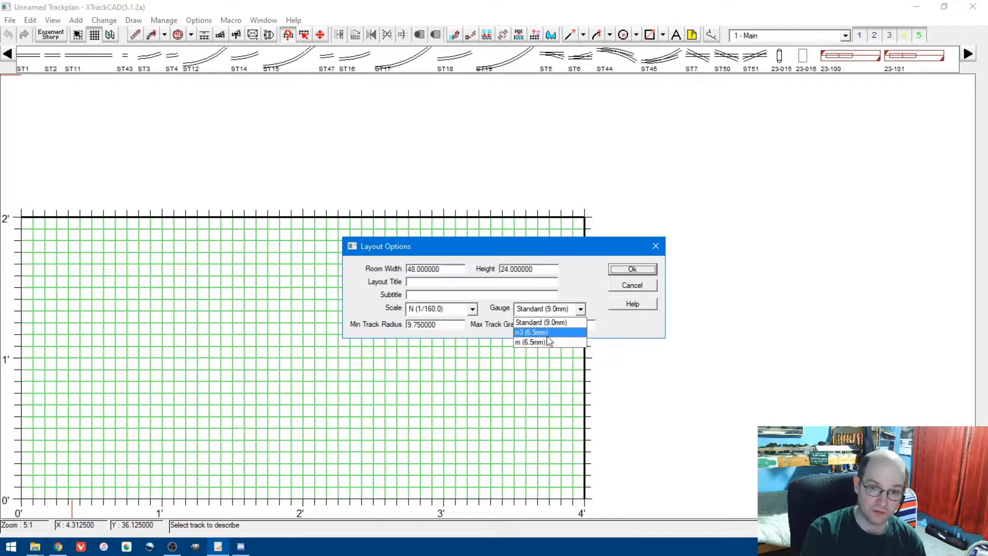
pyautogui.click(586, 297)
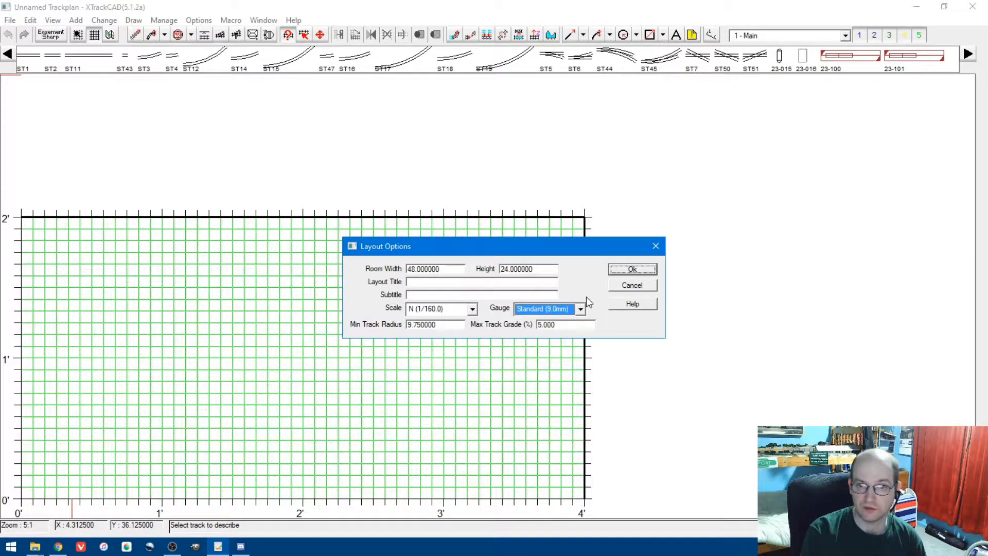
pyautogui.click(649, 270)
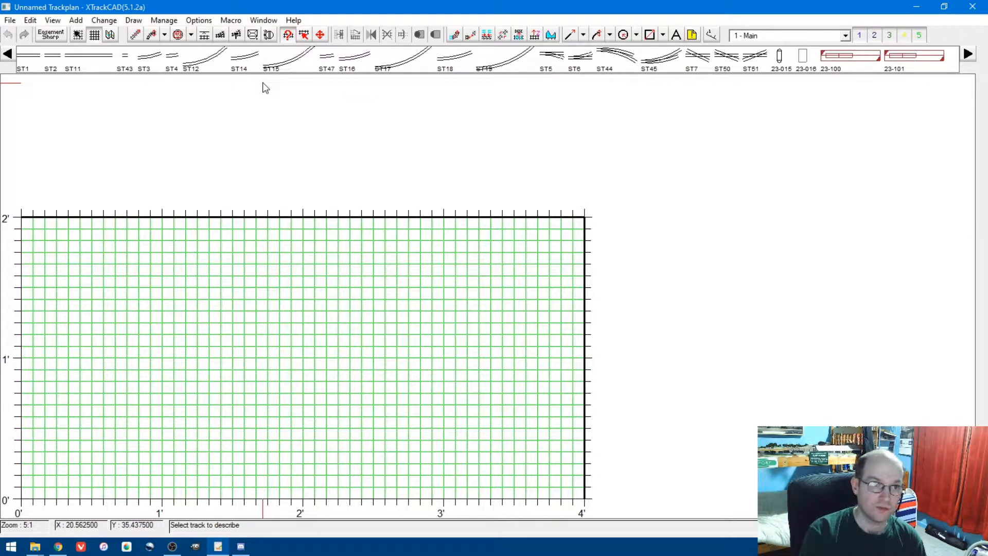
# - Examine which button groups are enabled for the toolbar, leaving the selection unchanged
pyautogui.click(52, 20)
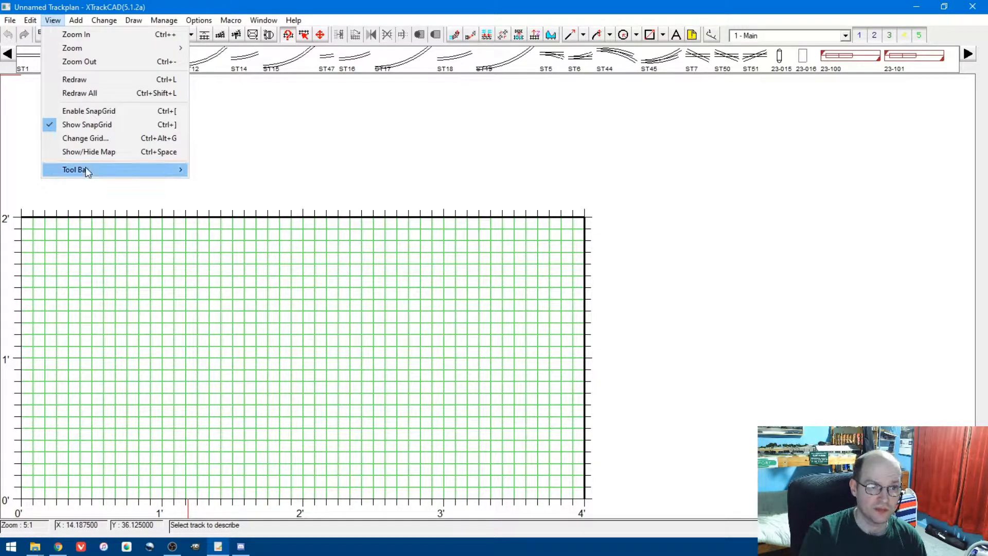
pyautogui.moveTo(86, 167)
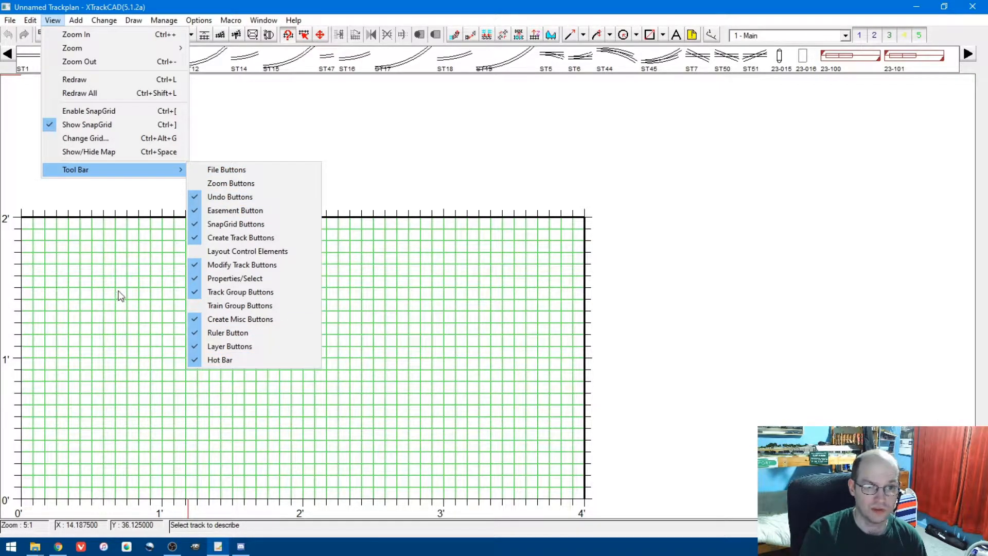
pyautogui.click(68, 255)
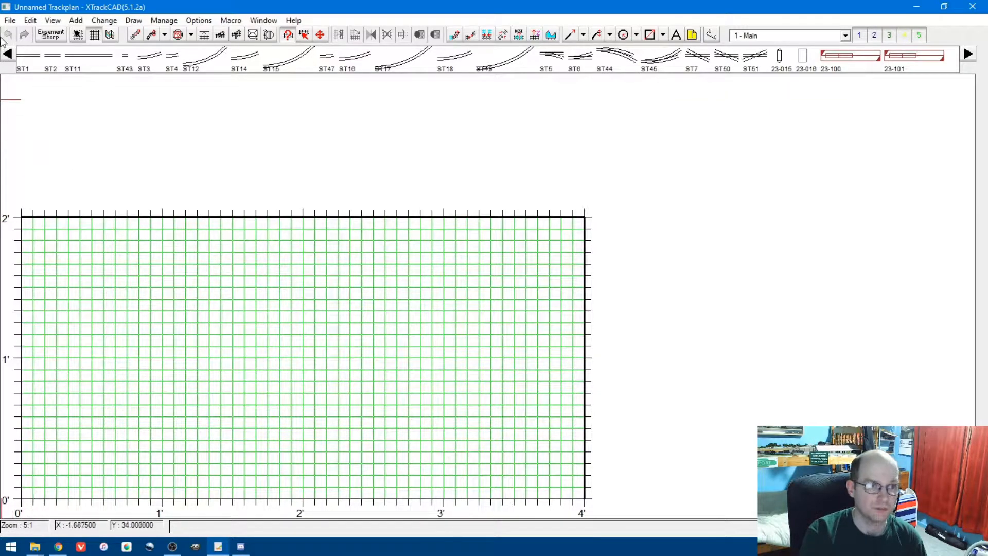
# - Open the list of loaded parameter files and browse the params folder for additional track libraries
pyautogui.click(9, 20)
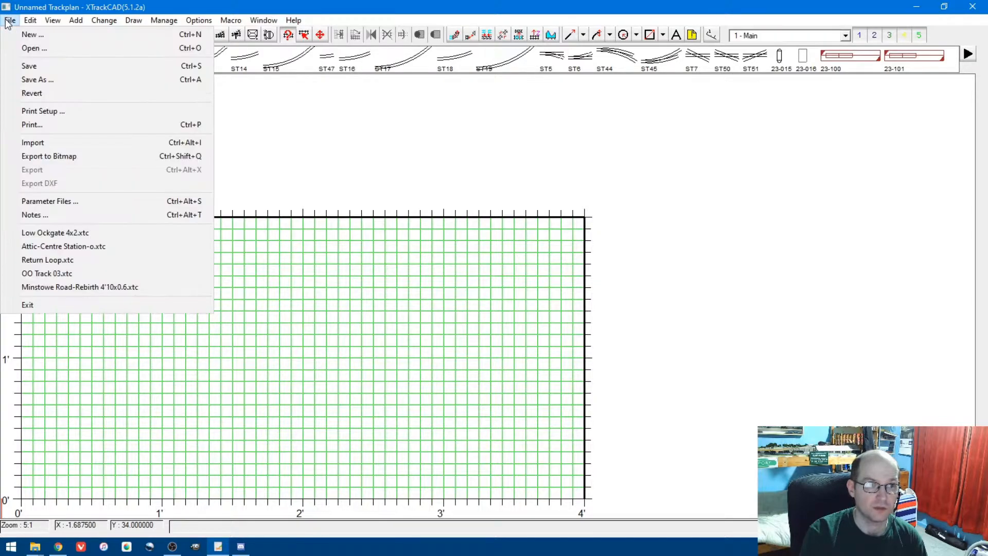
pyautogui.click(55, 201)
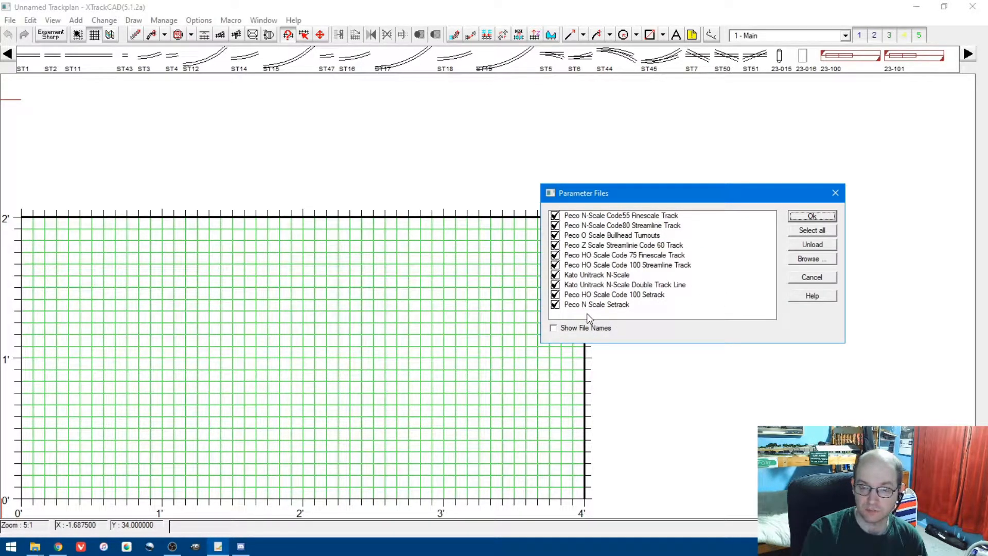
pyautogui.click(813, 259)
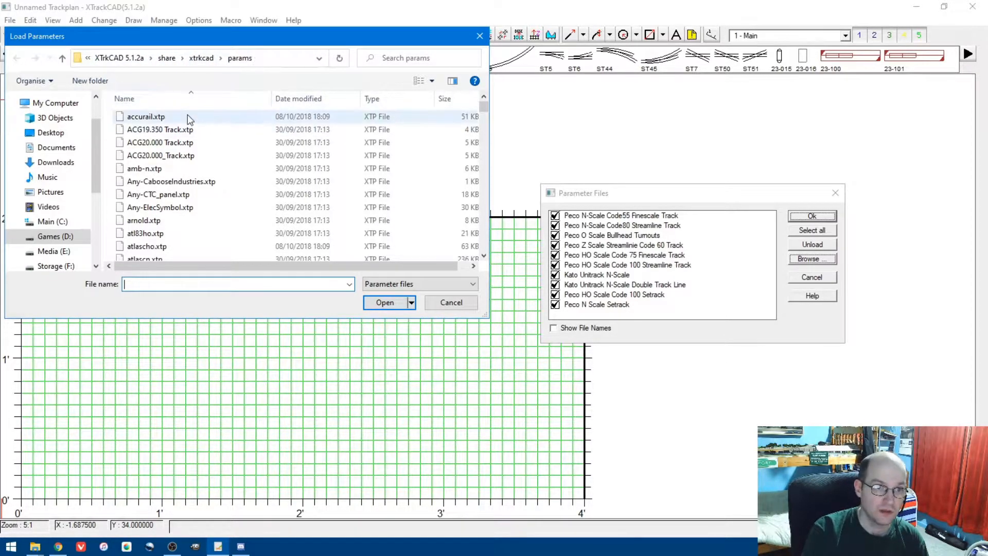
pyautogui.click(187, 211)
pyautogui.scroll(-15, 187, 212)
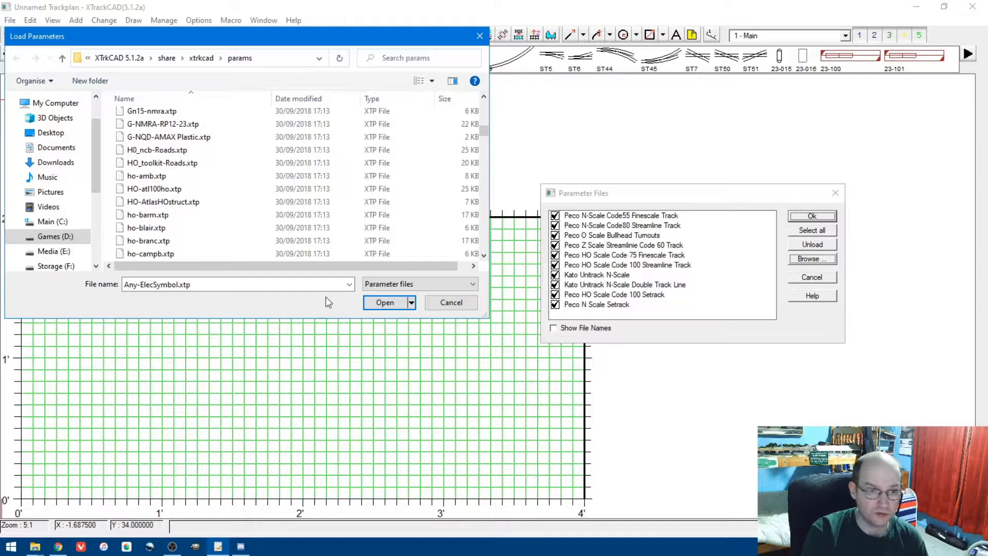
pyautogui.scroll(-3, 207, 234)
pyautogui.scroll(-6, 206, 231)
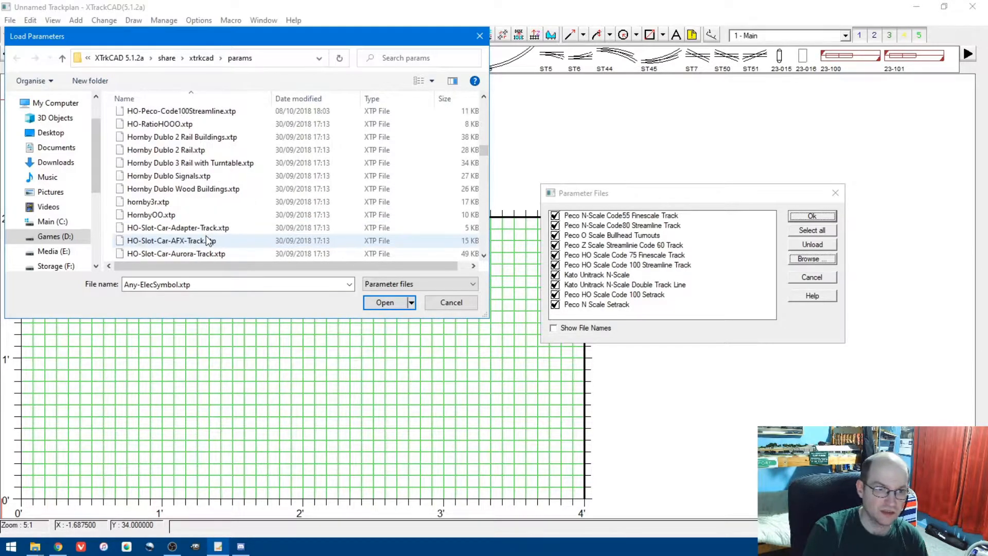
# - Select Hornby Dublo 2 Rail Buildings, 3 Rail with Turntable, Wood Buildings and HO-Slot-Car-Adapter-Track parameter files together, and cancel loading them
pyautogui.click(190, 163)
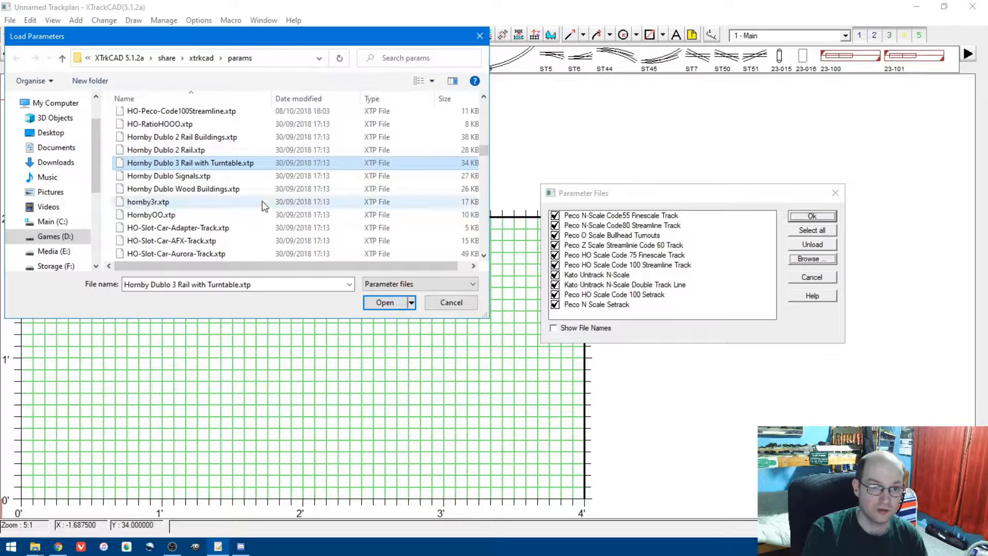
pyautogui.keyDown('ctrl'); pyautogui.click(212, 138); pyautogui.keyUp('ctrl')
pyautogui.keyDown('ctrl'); pyautogui.click(199, 187); pyautogui.keyUp('ctrl')
pyautogui.keyDown('ctrl'); pyautogui.click(215, 228); pyautogui.keyUp('ctrl')
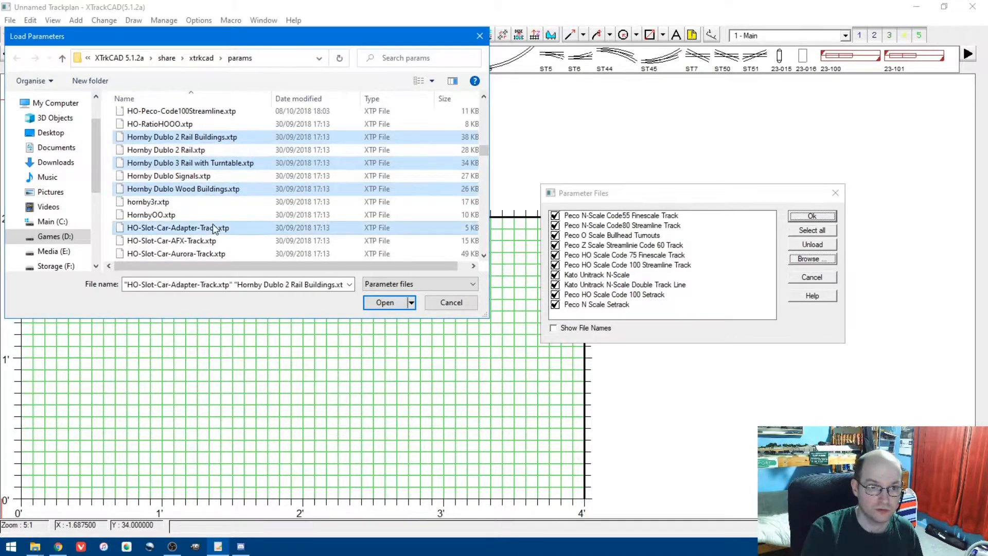
pyautogui.click(442, 305)
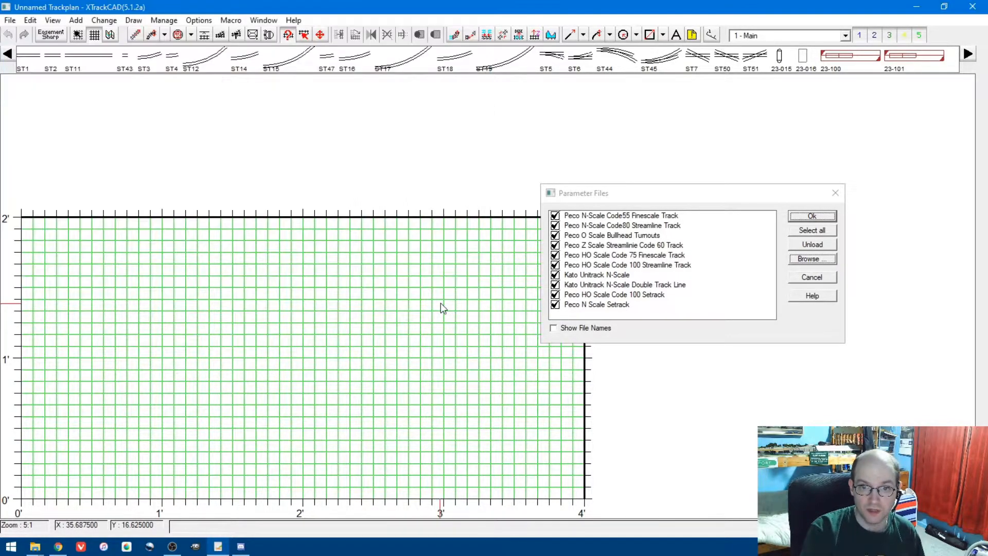
# - Review the loaded parameter files, close the list without changes, and look through the available track pieces
pyautogui.click(620, 200)
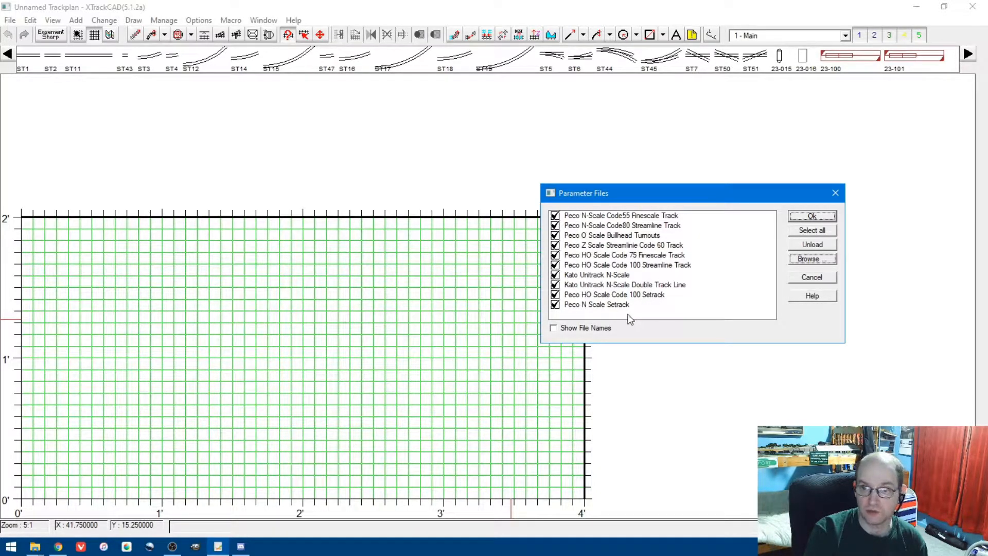
pyautogui.click(584, 257)
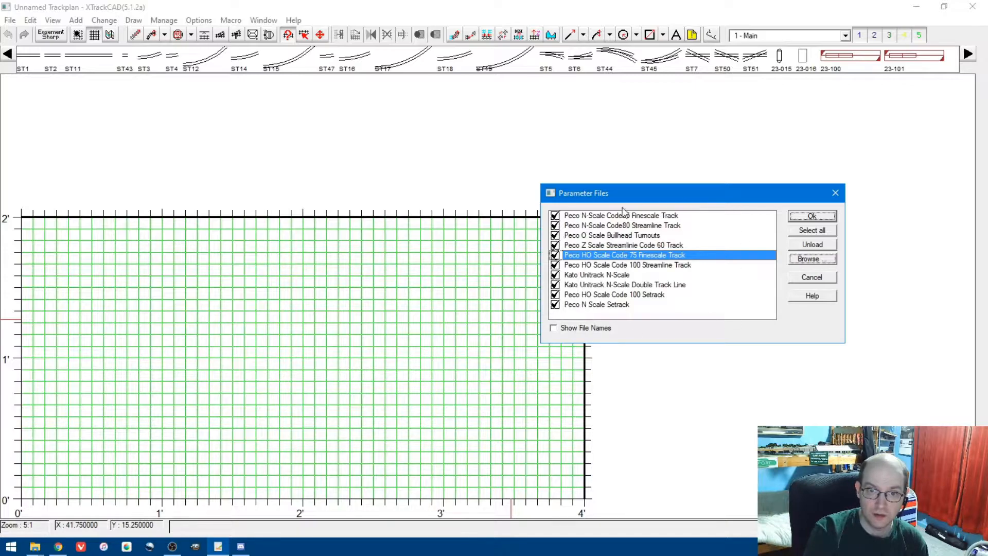
pyautogui.click(814, 280)
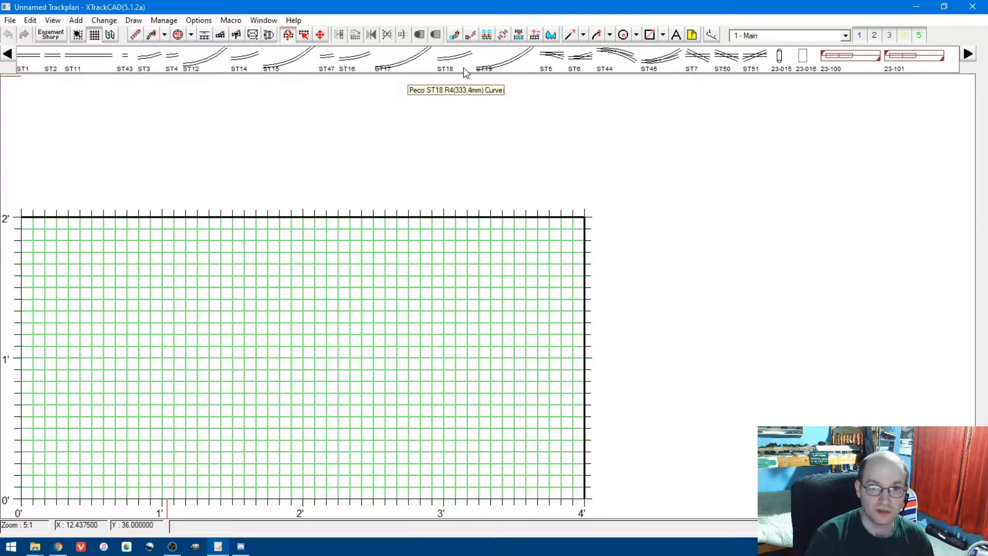
pyautogui.click(7, 54)
pyautogui.click(968, 54)
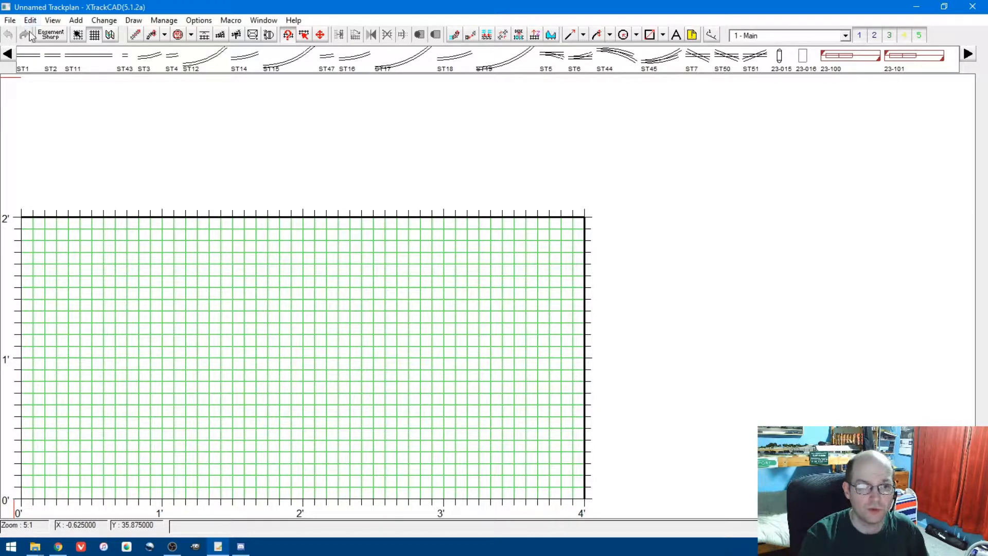
# - Compare the None, Sharp, Normal, Broad and Cornu easement options, and set the easement to Sharp
pyautogui.click(46, 37)
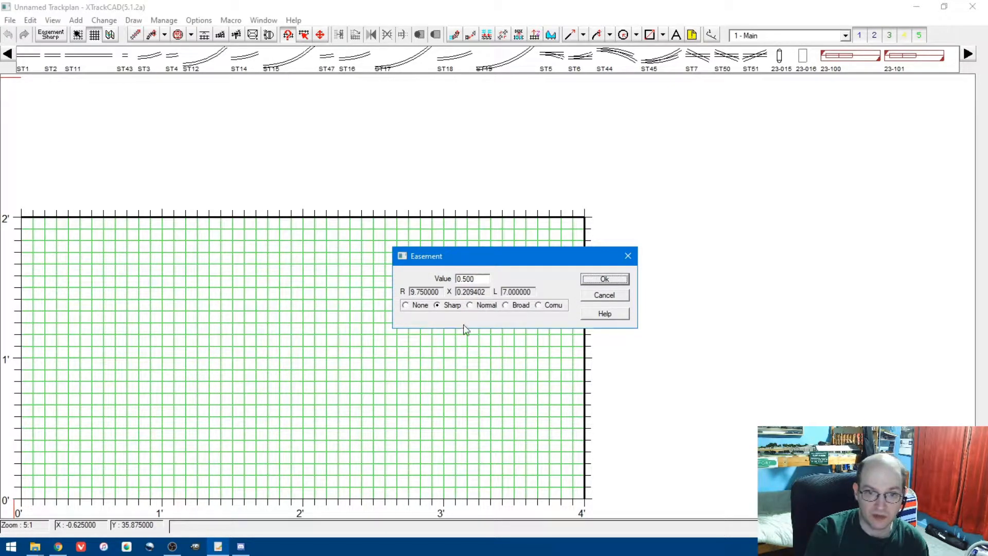
pyautogui.click(406, 307)
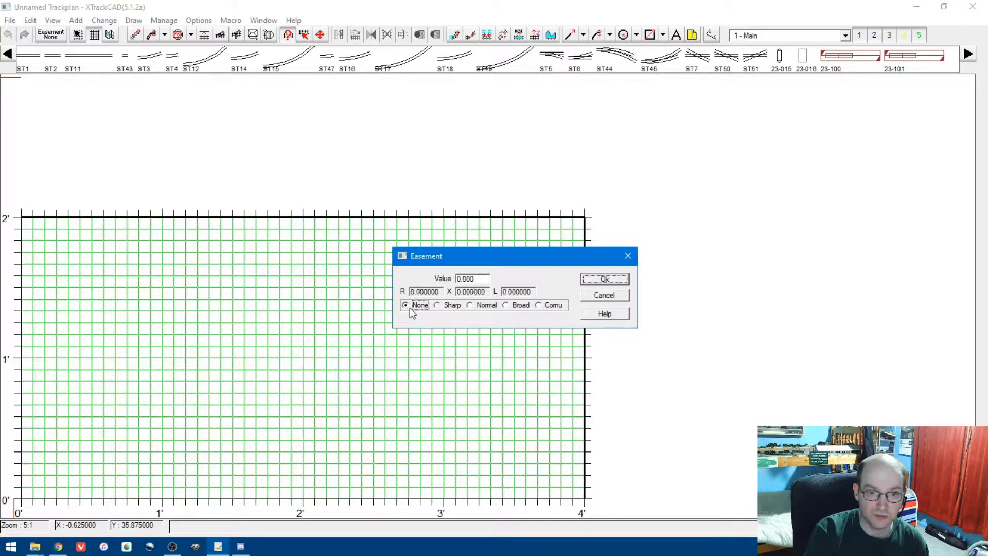
pyautogui.click(447, 305)
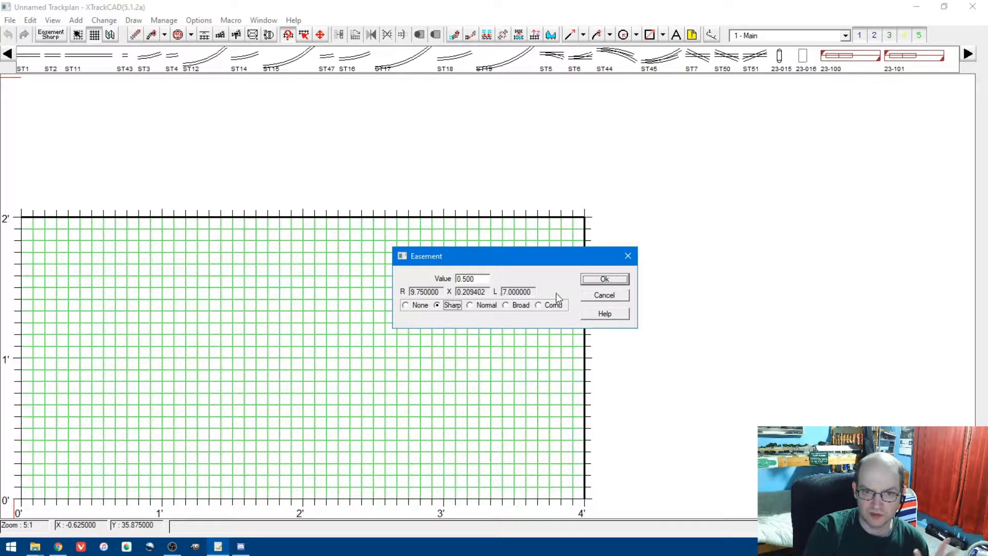
pyautogui.click(498, 308)
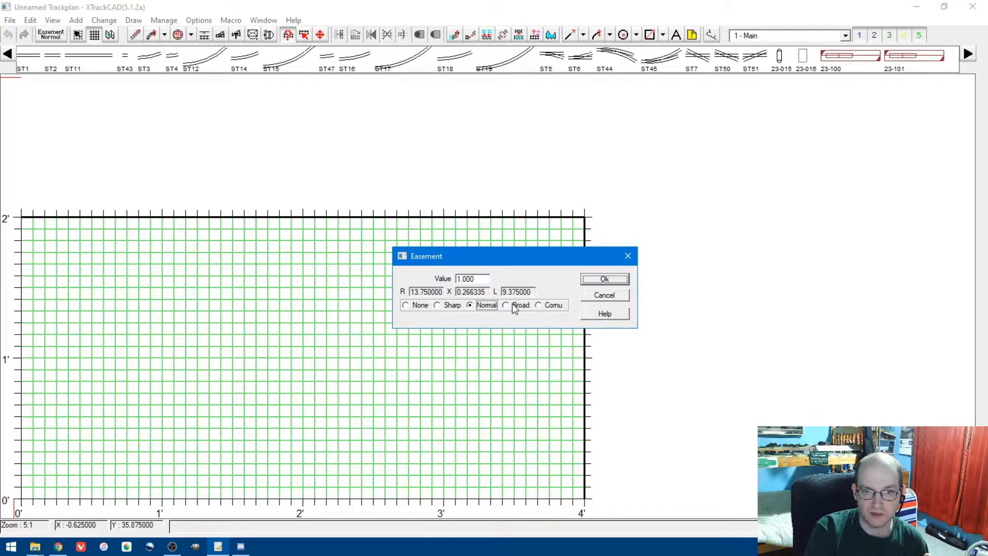
pyautogui.click(505, 304)
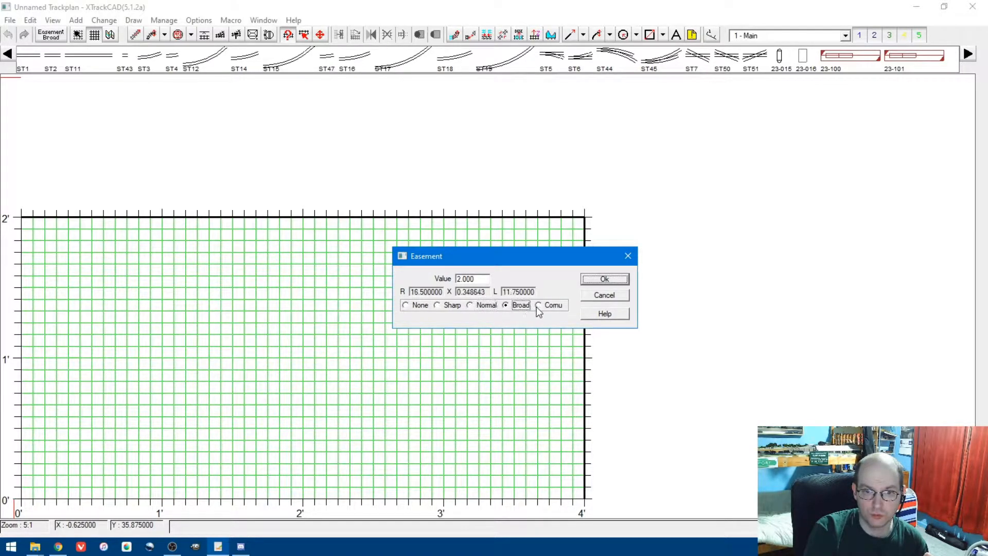
pyautogui.click(538, 305)
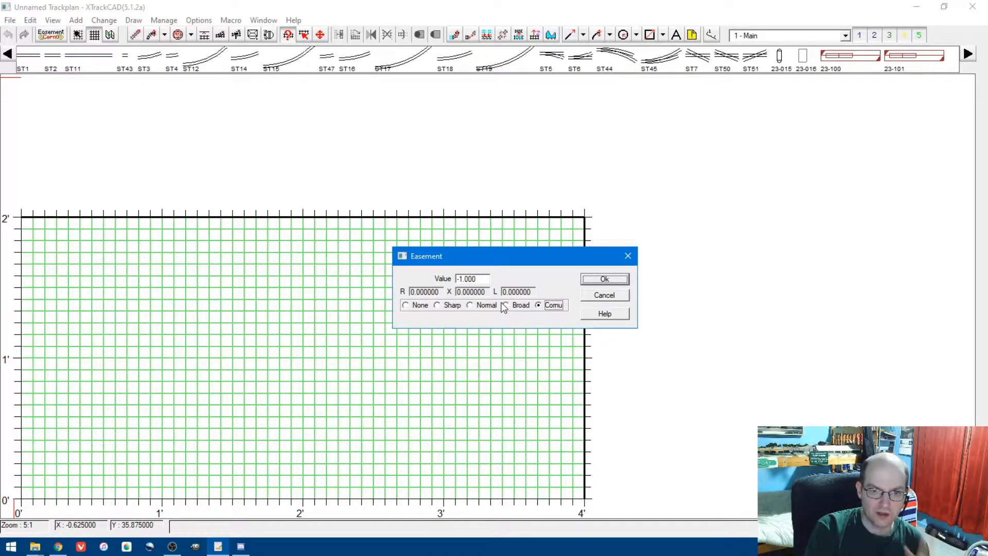
pyautogui.click(453, 305)
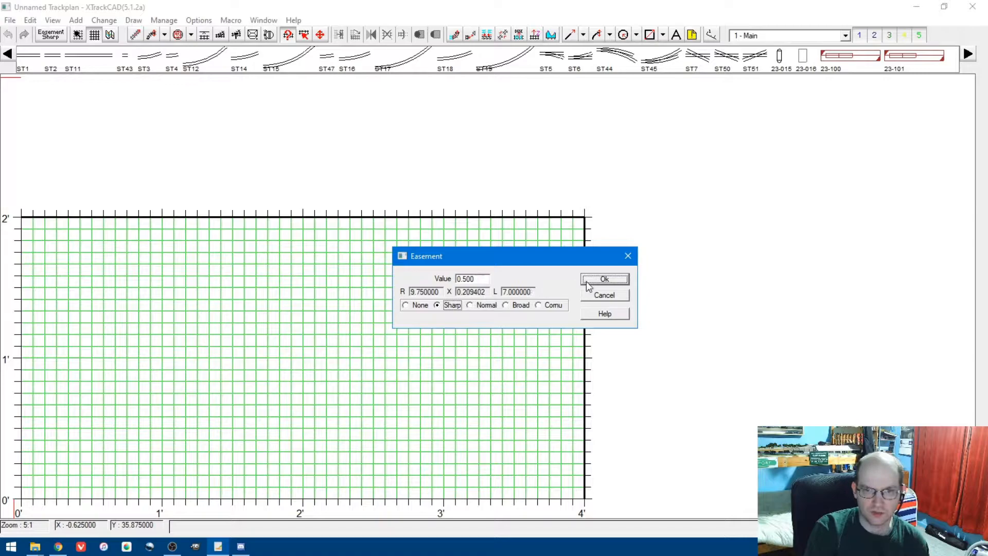
pyautogui.click(604, 279)
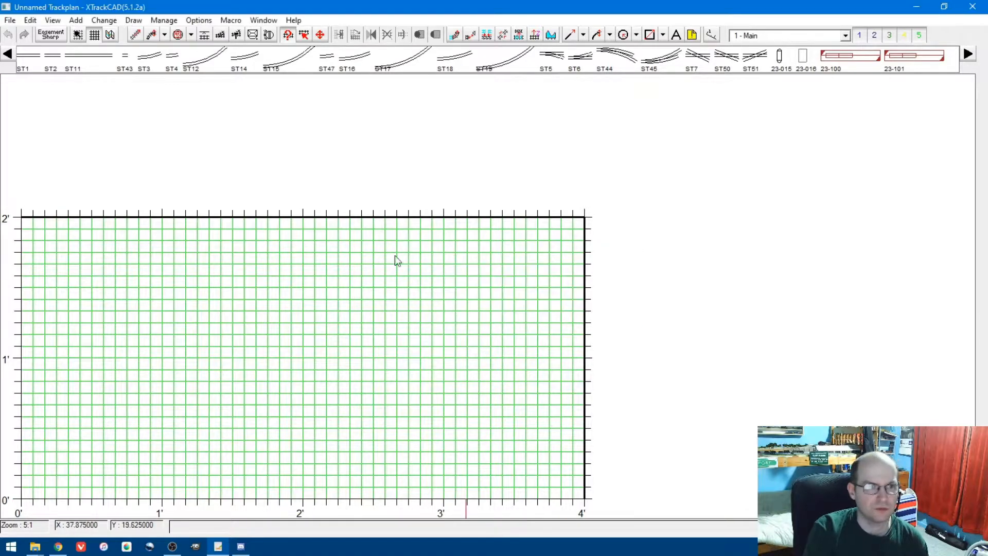
# - Try the snap grid controls, hiding the grid and showing it again
pyautogui.click(78, 34)
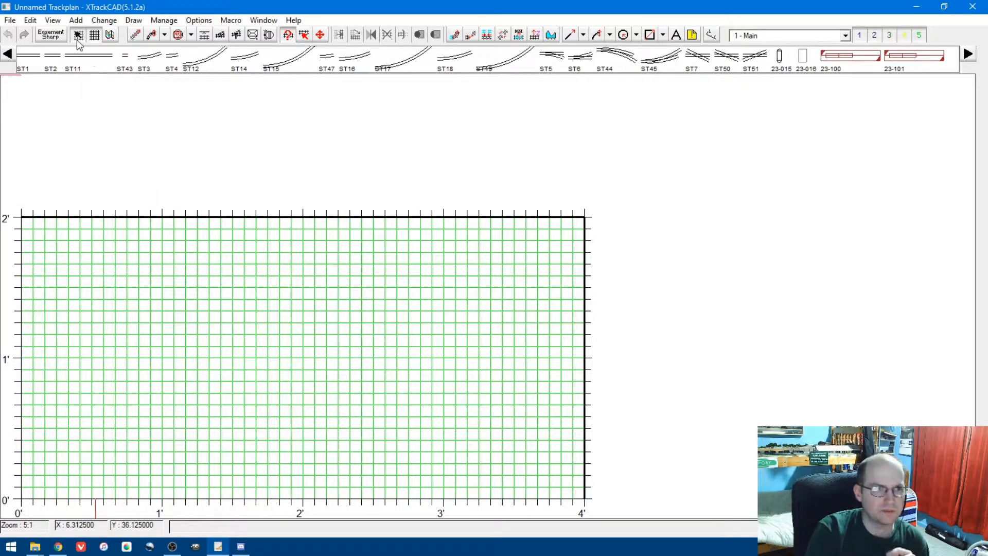
pyautogui.click(94, 34)
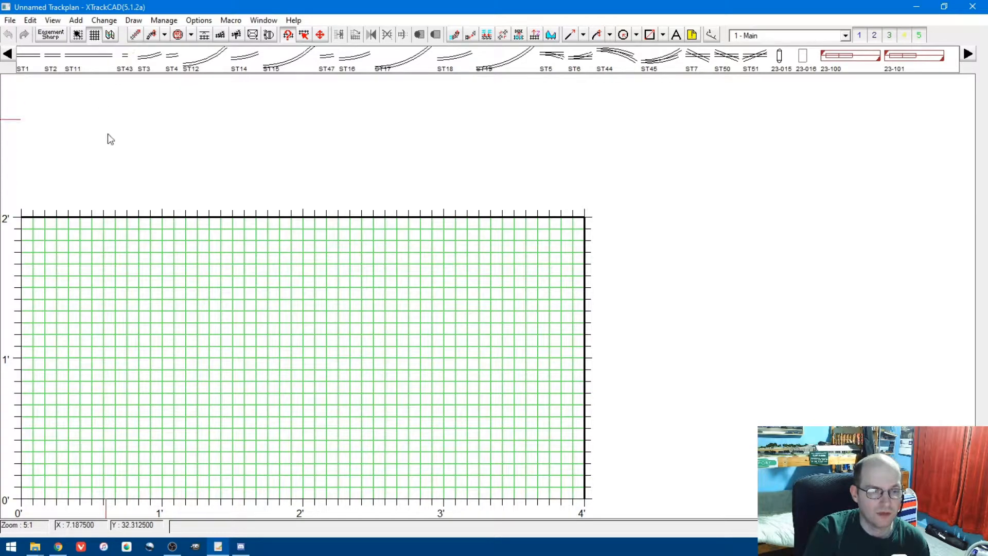
pyautogui.click(94, 35)
pyautogui.click(94, 34)
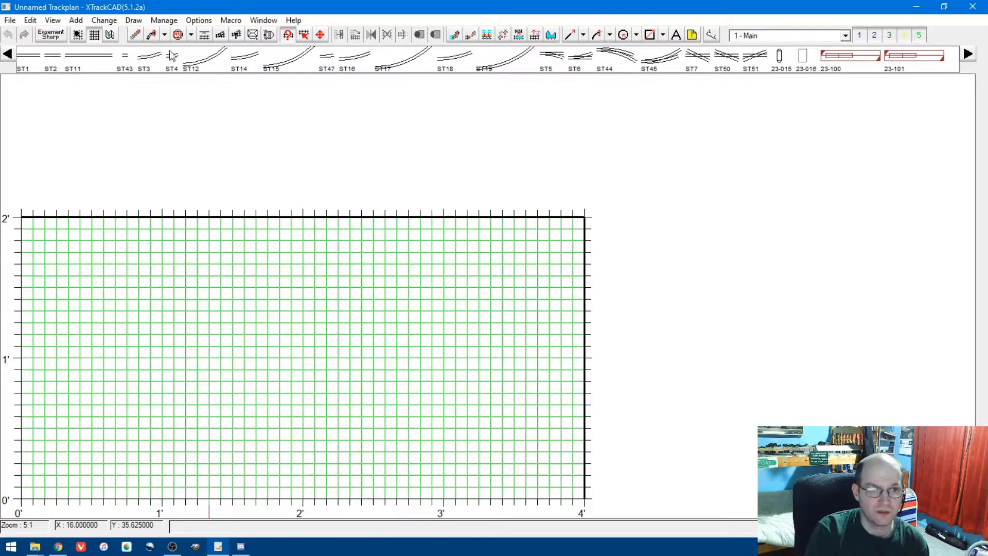
# - Show the overview map of the layout
pyautogui.click(110, 35)
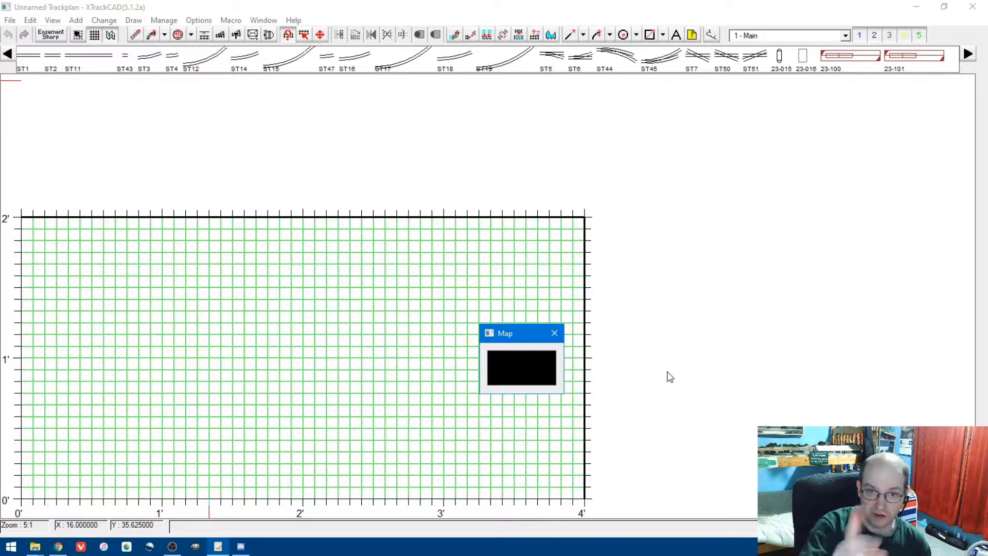
# - Close the overview map of the layout
pyautogui.click(555, 332)
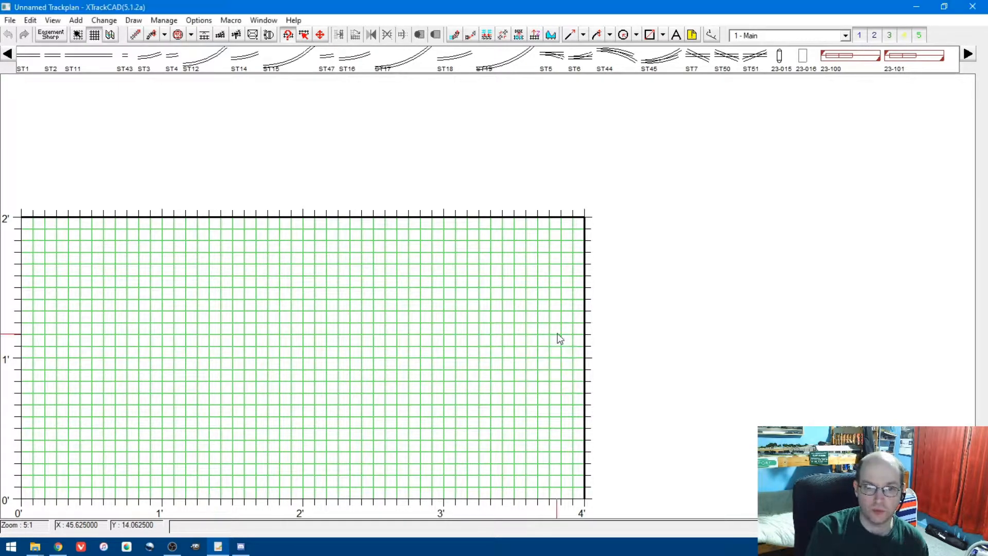
# - Draw a straight track about 3 feet long across the lower half of the board and a gentle curved track from its end-point above it
pyautogui.click(136, 36)
pyautogui.moveTo(85, 394); pyautogui.dragTo(525, 393)
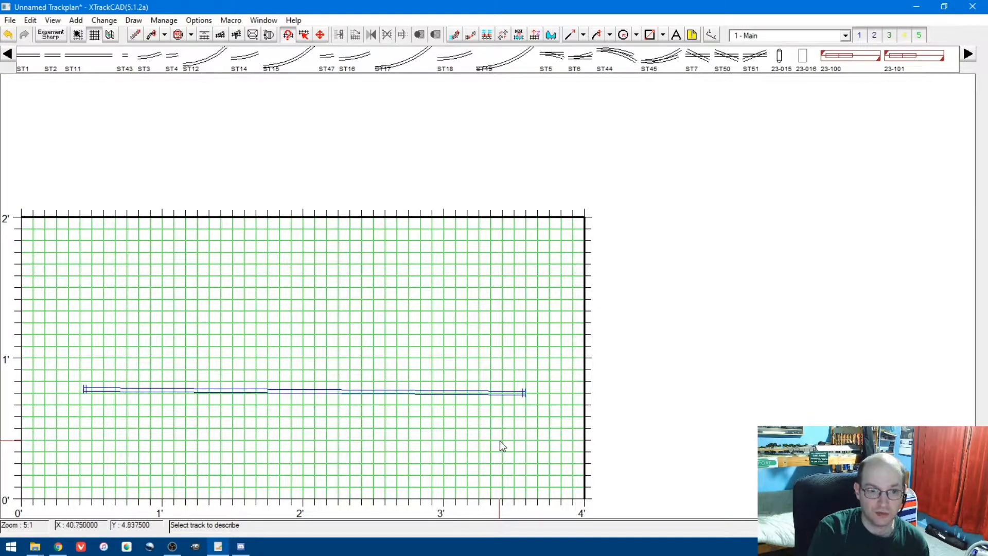
pyautogui.click(164, 35)
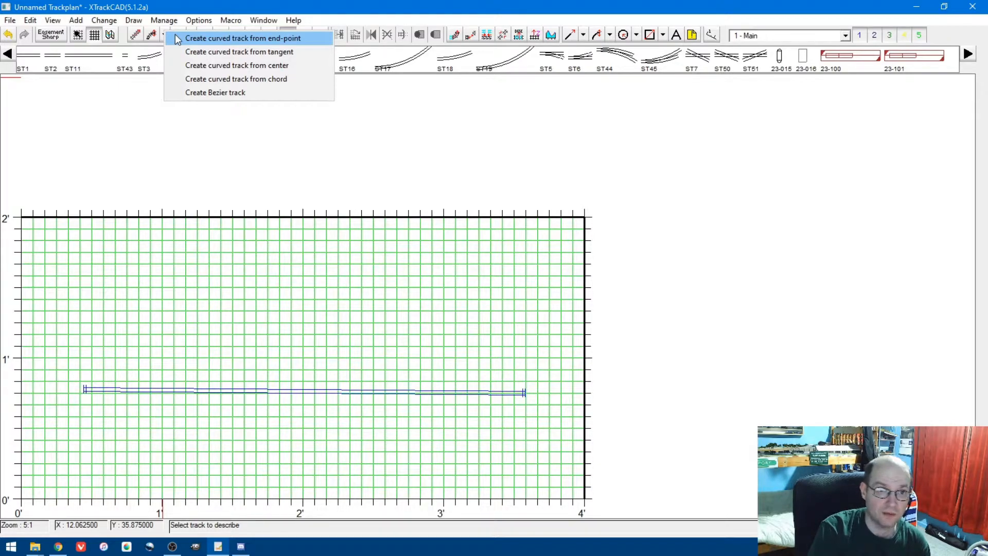
pyautogui.click(177, 39)
pyautogui.moveTo(86, 315); pyautogui.dragTo(362, 249)
# - Draw a short curved track from its tangent near the board's west edge and a semicircular curved track from its center in the eastern half
pyautogui.click(164, 34)
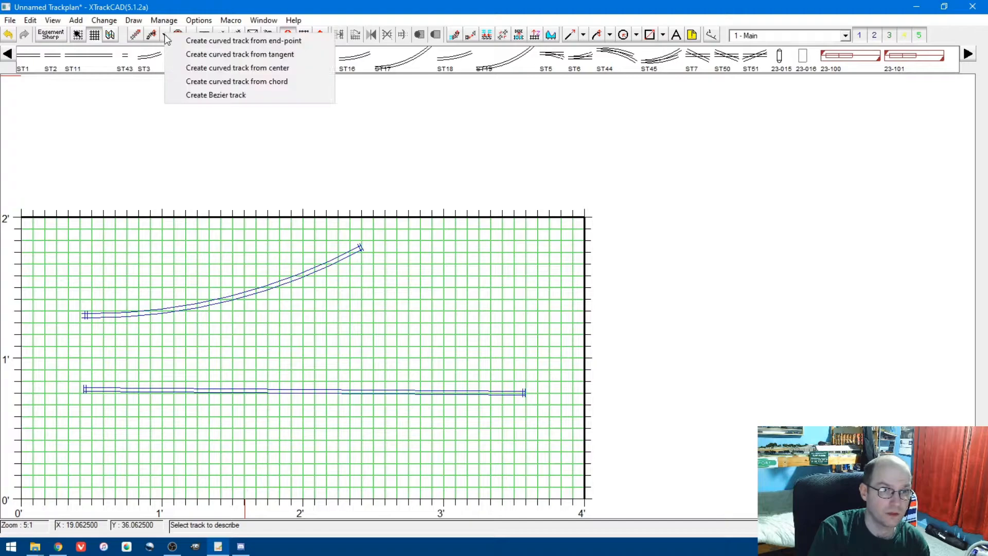
pyautogui.click(172, 53)
pyautogui.moveTo(65, 350); pyautogui.dragTo(261, 415)
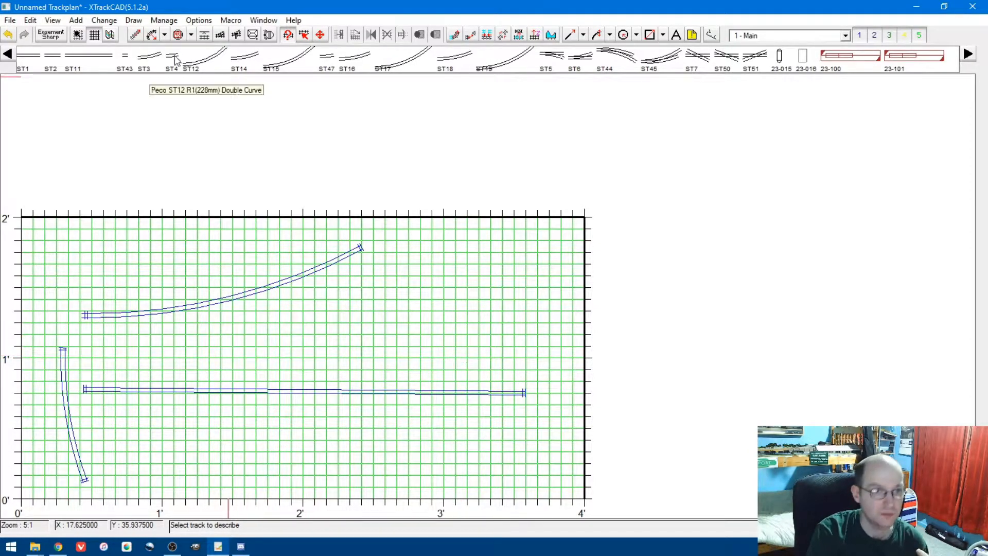
pyautogui.click(164, 34)
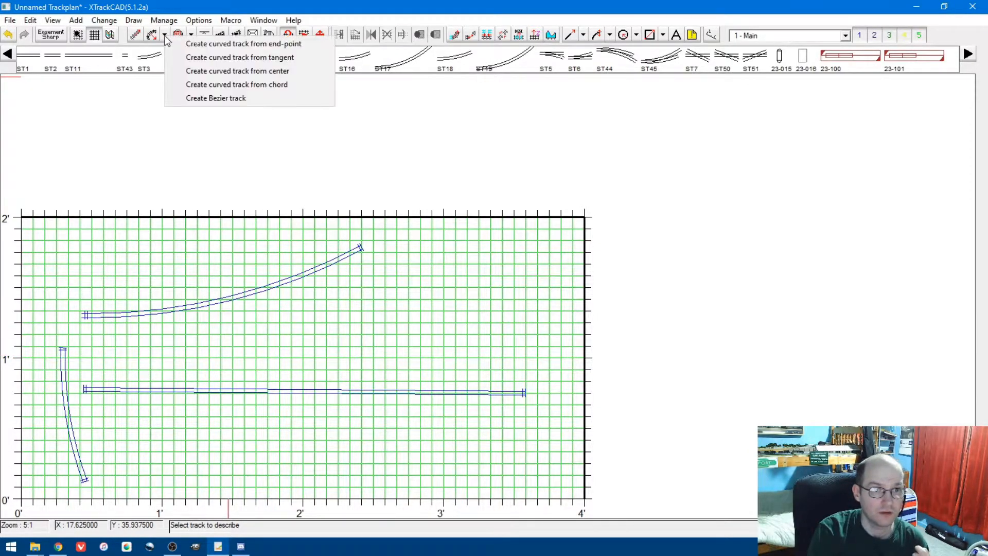
pyautogui.click(187, 67)
pyautogui.moveTo(412, 333); pyautogui.dragTo(508, 330)
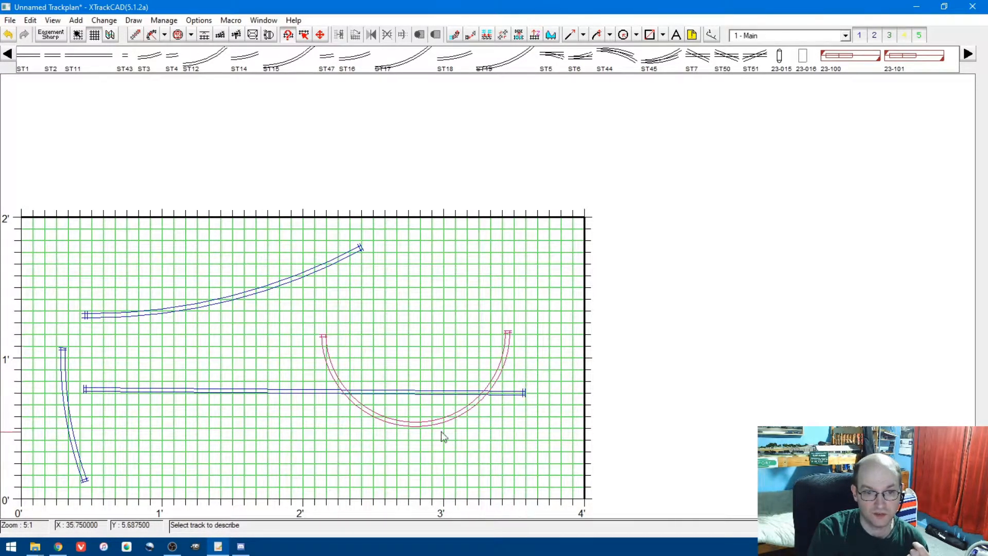
# - Draw a curved track from a chord nearly 3 feet long across the upper part of the board, bowing it downward
pyautogui.click(164, 35)
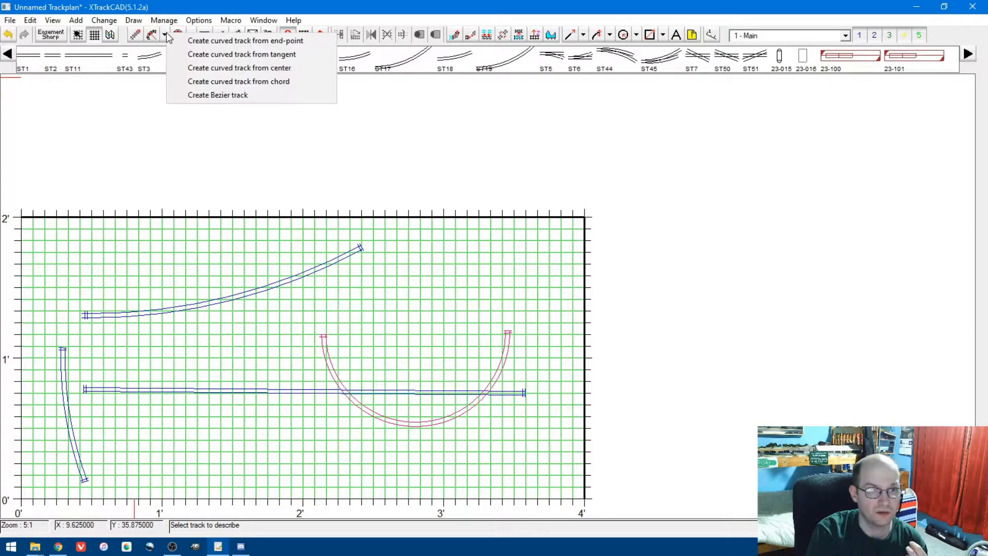
pyautogui.click(224, 81)
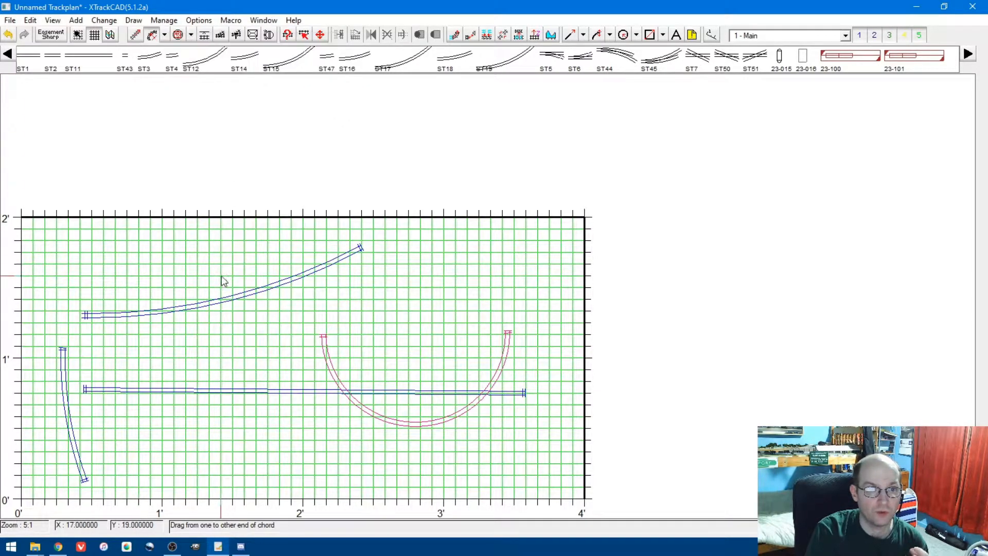
pyautogui.moveTo(60, 251); pyautogui.dragTo(457, 254)
pyautogui.moveTo(259, 255); pyautogui.dragTo(261, 363)
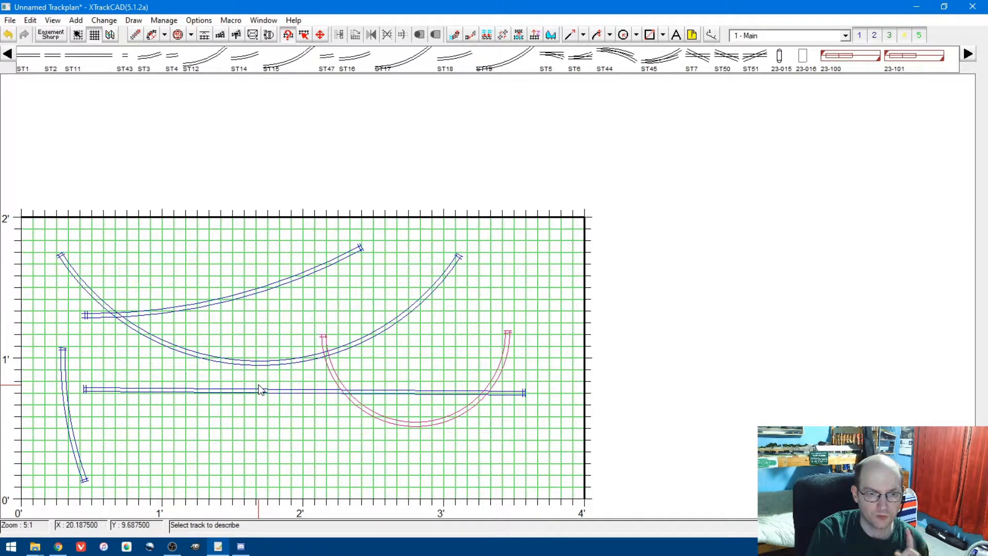
# - Create an S-shaped Bezier track in the upper half of the board, shaping it with its control points
pyautogui.click(172, 36)
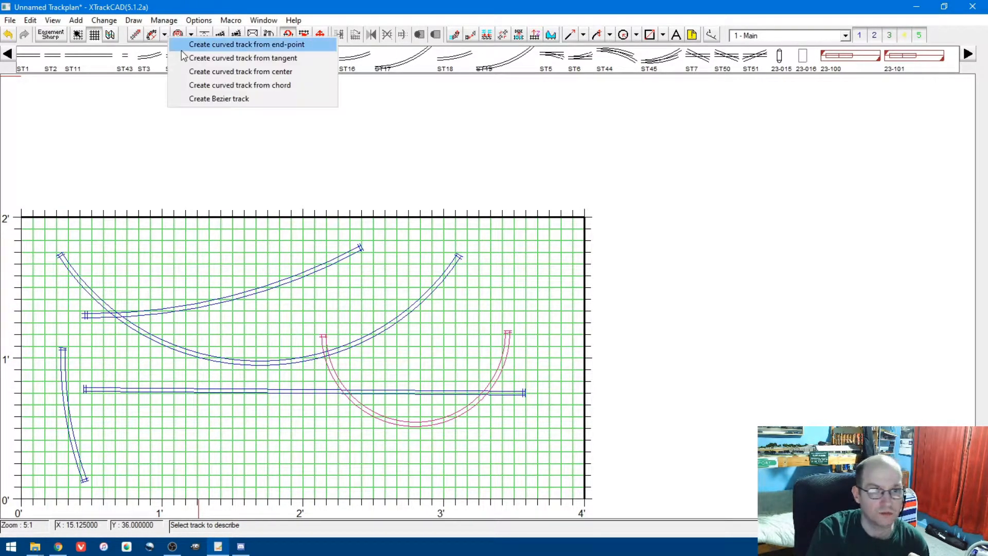
pyautogui.click(219, 98)
pyautogui.moveTo(135, 303); pyautogui.dragTo(468, 287)
pyautogui.moveTo(331, 292); pyautogui.dragTo(229, 284)
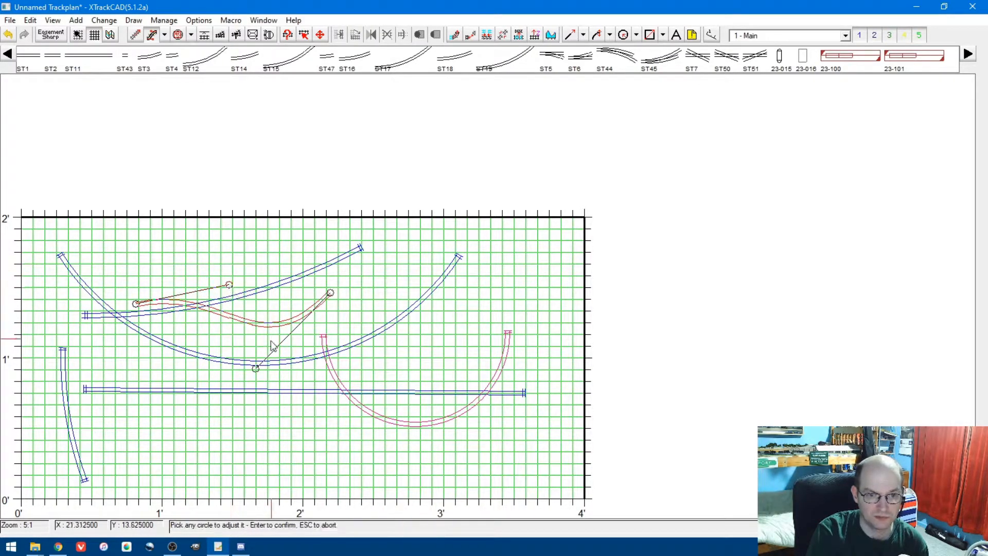
pyautogui.moveTo(255, 366)
pyautogui.mouseDown()
pyautogui.moveTo(257, 389)
pyautogui.moveTo(256, 353)
pyautogui.mouseUp()
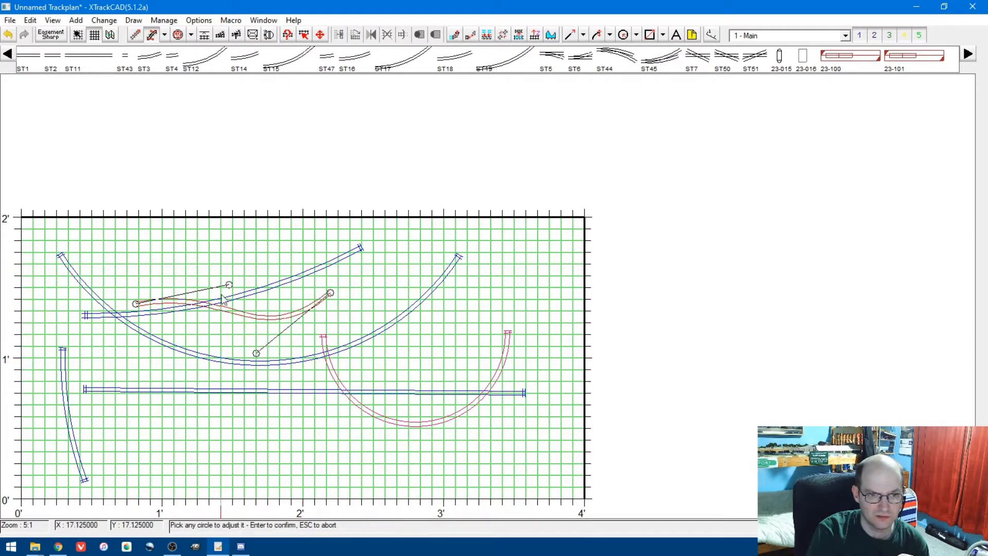
pyautogui.moveTo(229, 284); pyautogui.dragTo(211, 231)
pyautogui.press('Return')
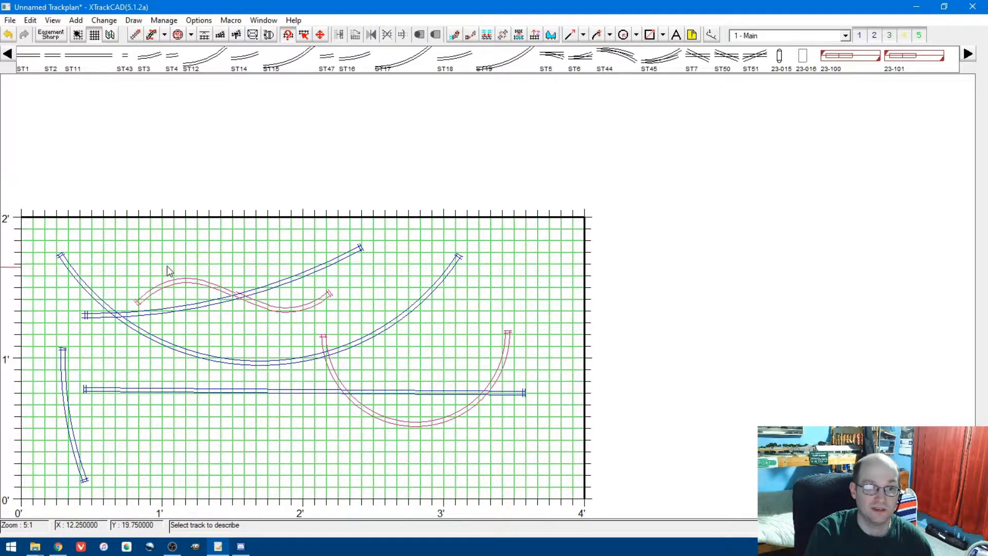
# - Start a new track plan, discarding the test tracks, and dismiss the layout options without changes
pyautogui.click(10, 20)
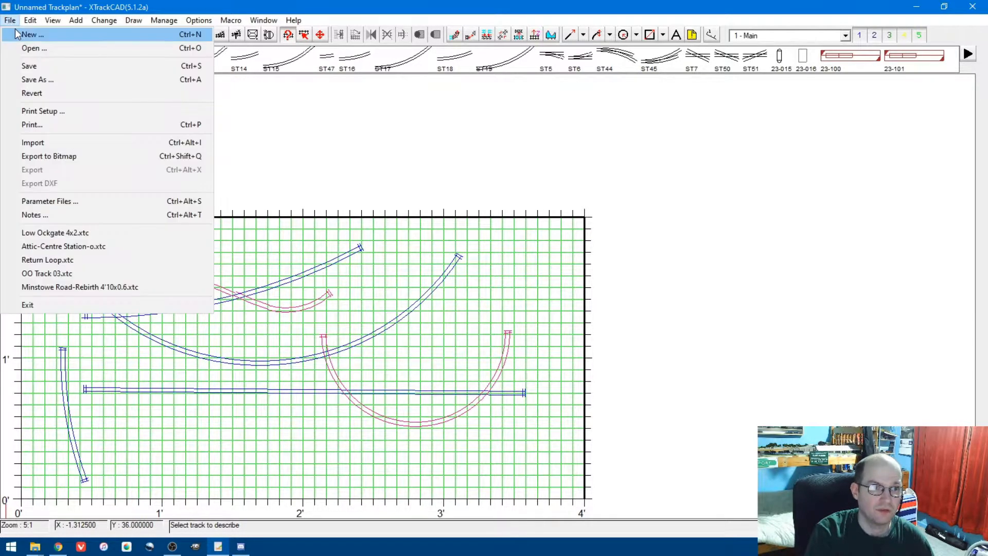
pyautogui.click(17, 34)
pyautogui.click(525, 327)
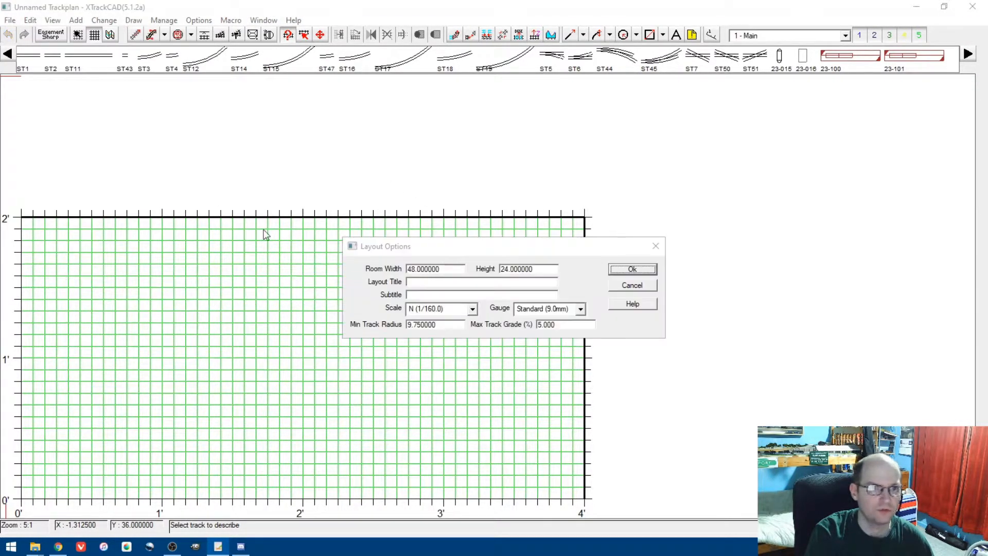
pyautogui.click(632, 286)
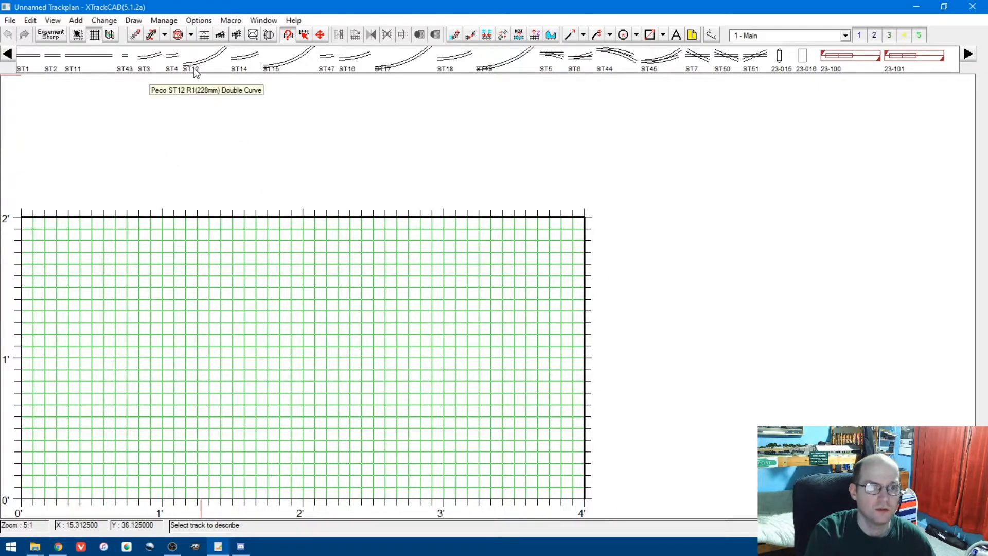
# - Create a fixed radius track circle with a radius of about 10.5 inches near the middle of the board
pyautogui.click(178, 36)
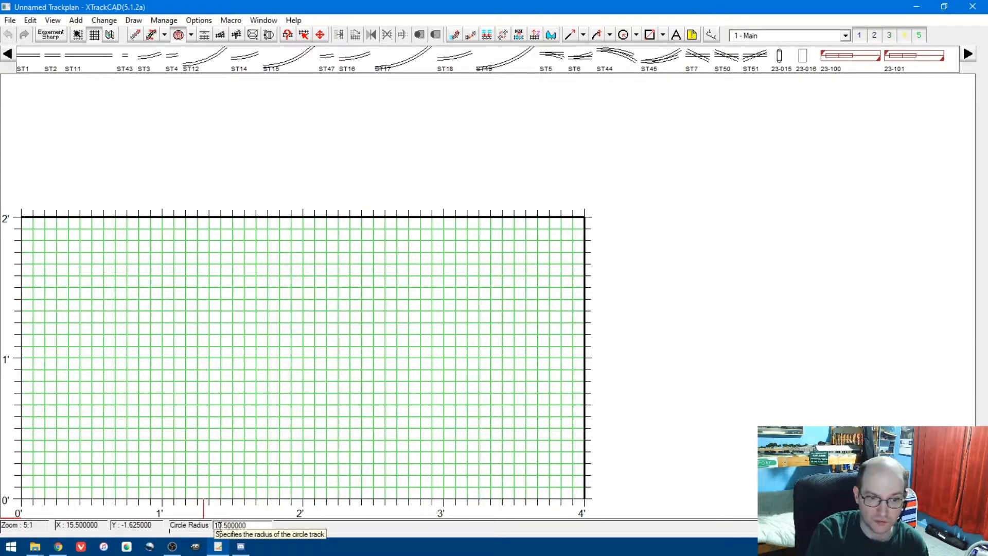
pyautogui.moveTo(286, 364)
pyautogui.mouseDown()
pyautogui.moveTo(279, 350)
pyautogui.moveTo(292, 359)
pyautogui.mouseUp()
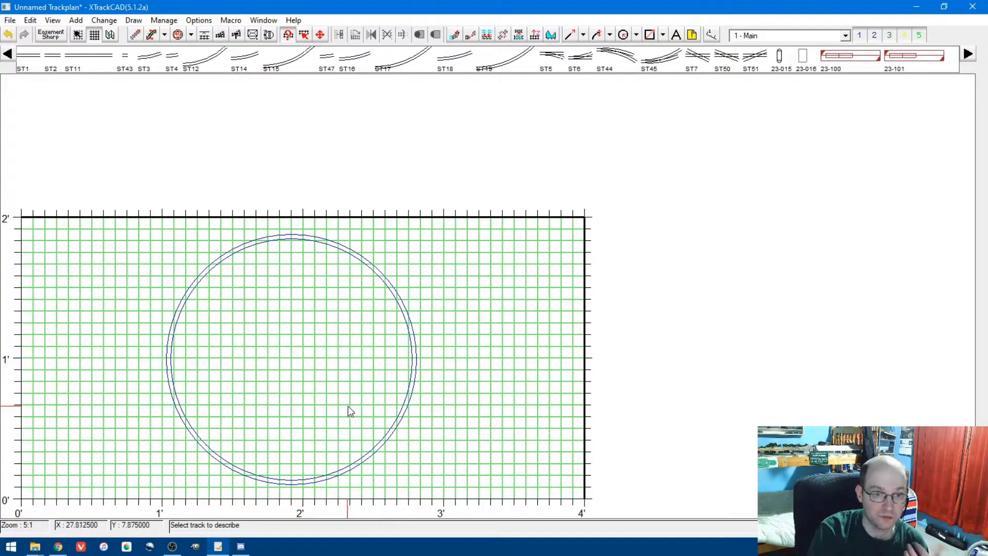
# - Check the other track circle creation methods, and undo and redo the track circle
pyautogui.click(191, 34)
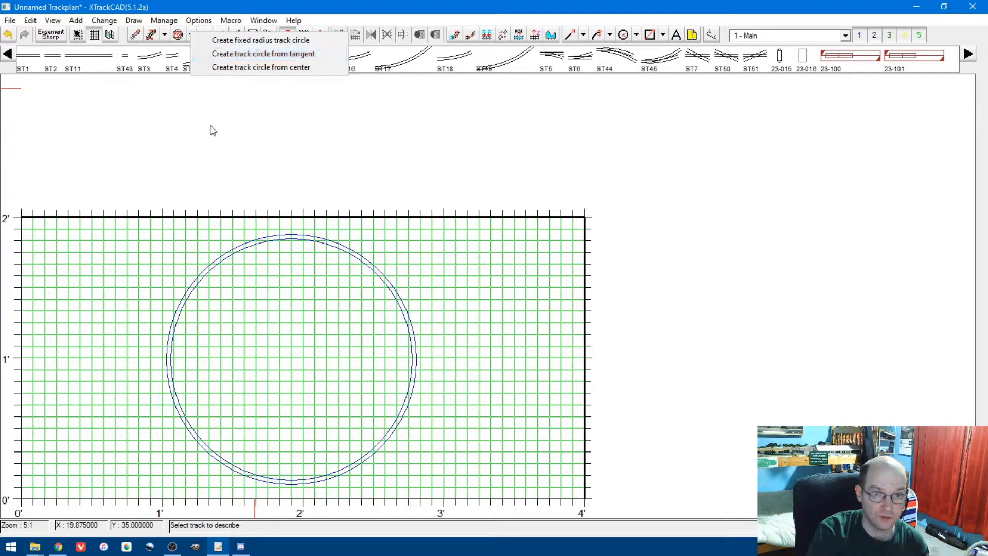
pyautogui.click(285, 2)
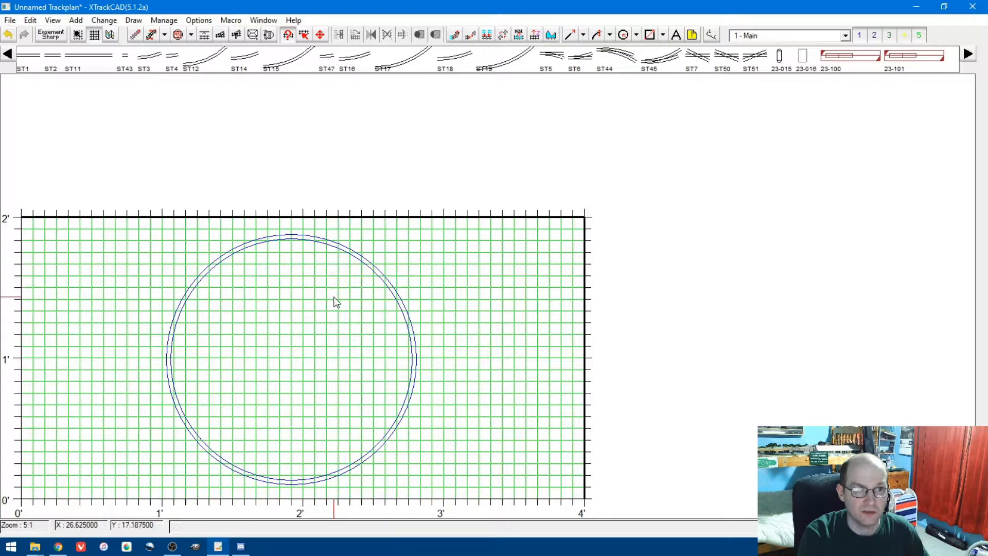
pyautogui.hotkey('ctrl', 'z')
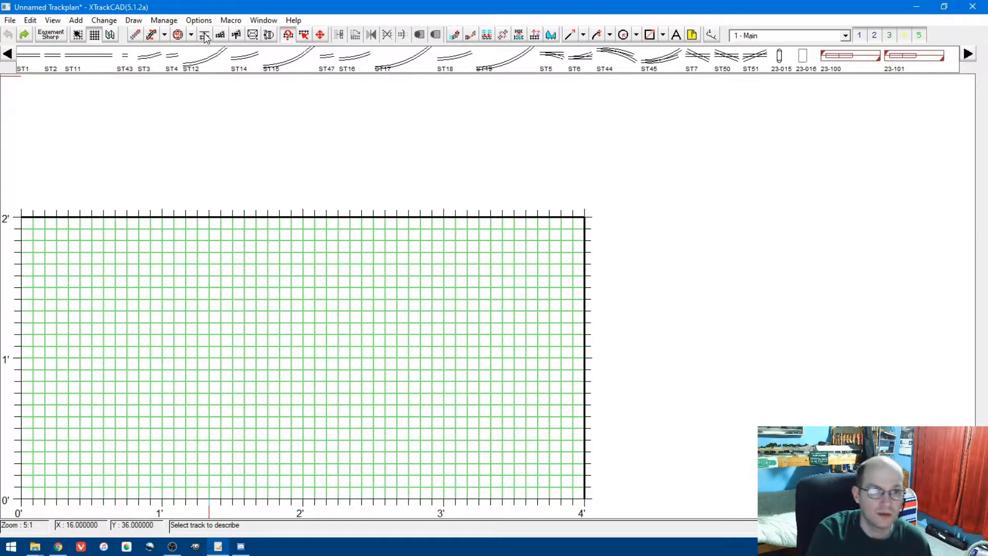
pyautogui.hotkey('ctrl', 'r')
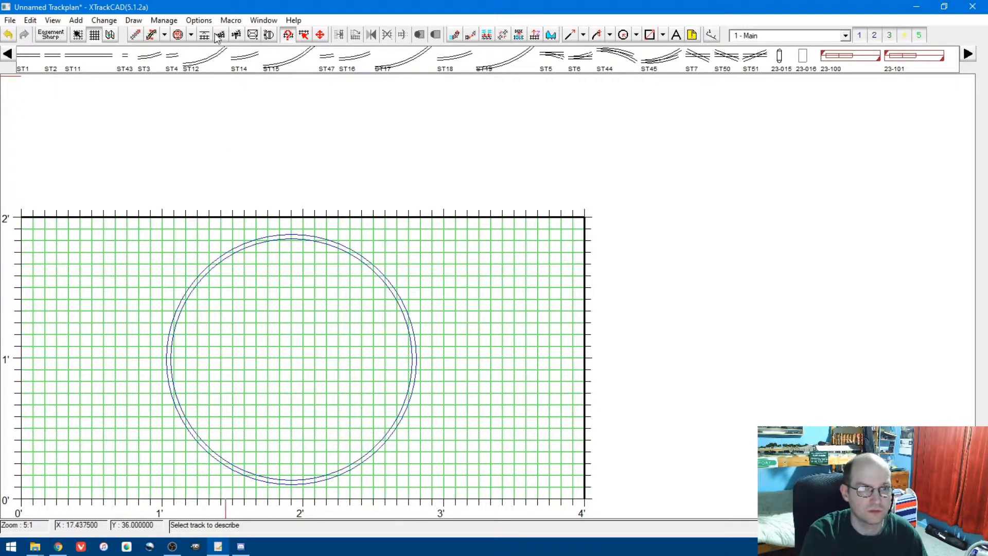
# - Add a parallel track outside the circle with a separation of 1 inch
pyautogui.click(204, 35)
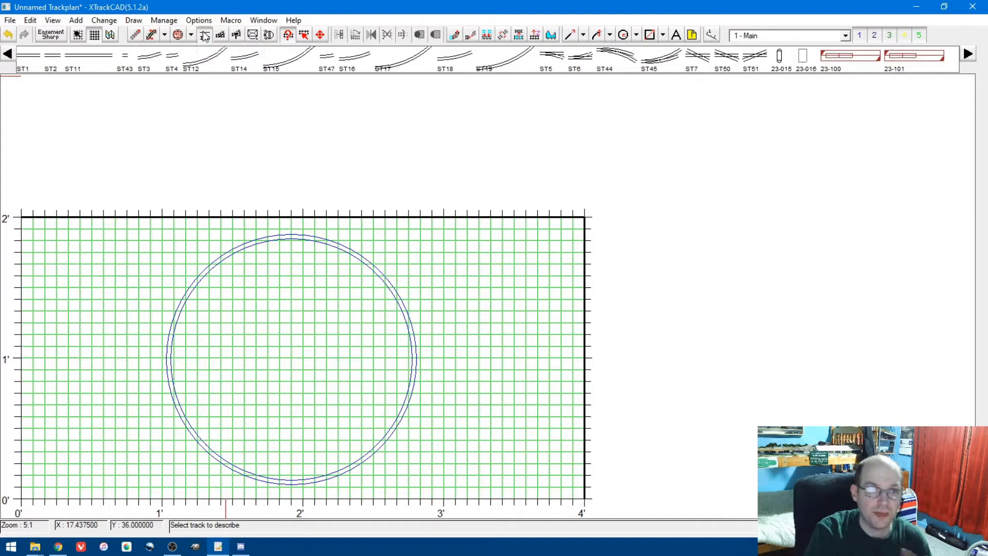
pyautogui.click(215, 268)
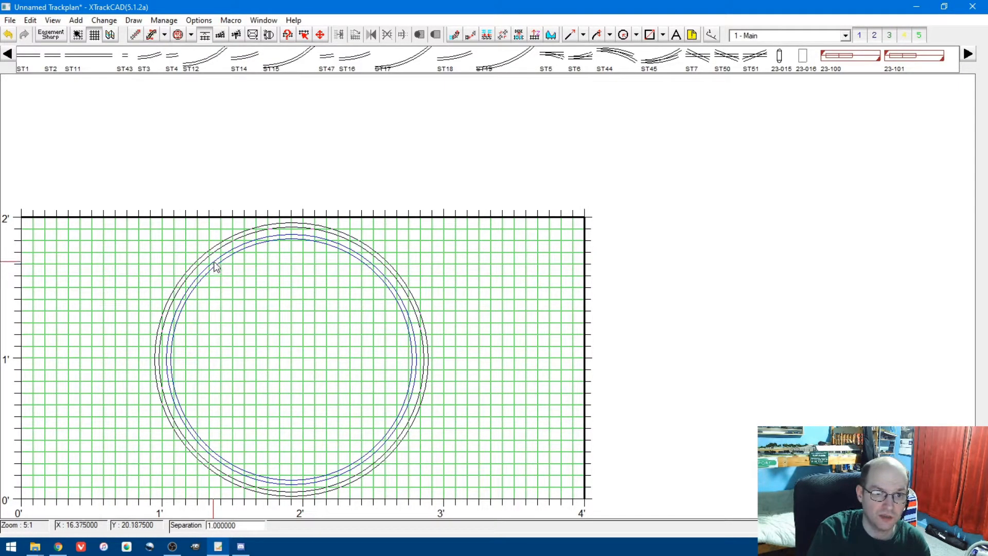
pyautogui.click(215, 265)
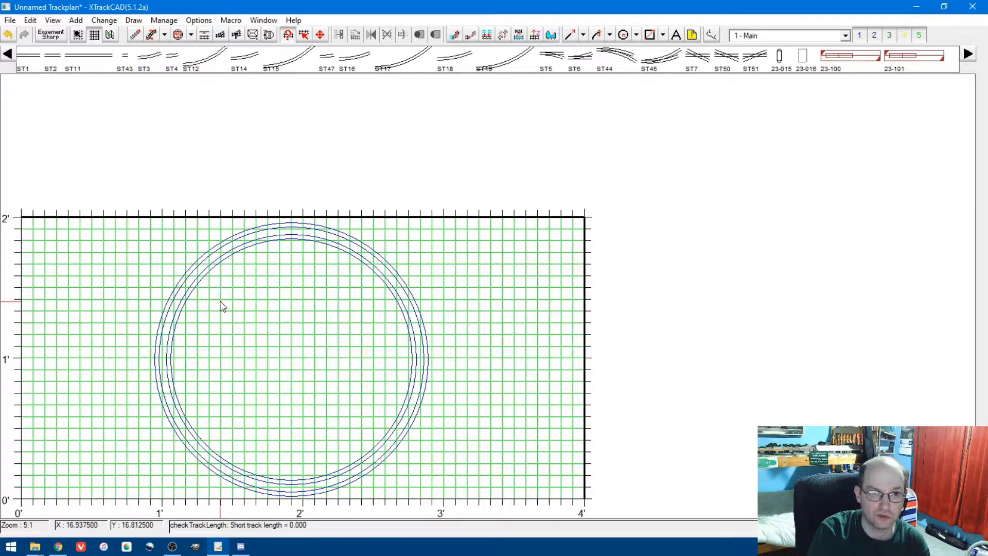
# - Browse the turnout list, previewing various Peco pieces such as the Setrack 25 Degree Crossing, and close it without placing any
pyautogui.click(220, 36)
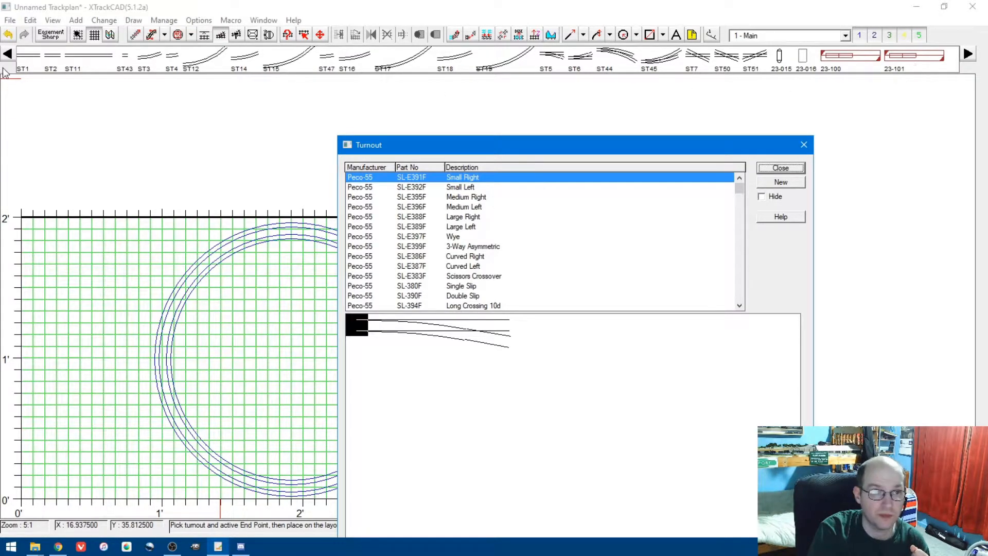
pyautogui.moveTo(740, 188); pyautogui.dragTo(747, 300)
pyautogui.click(461, 187)
pyautogui.scroll(4, 472, 252)
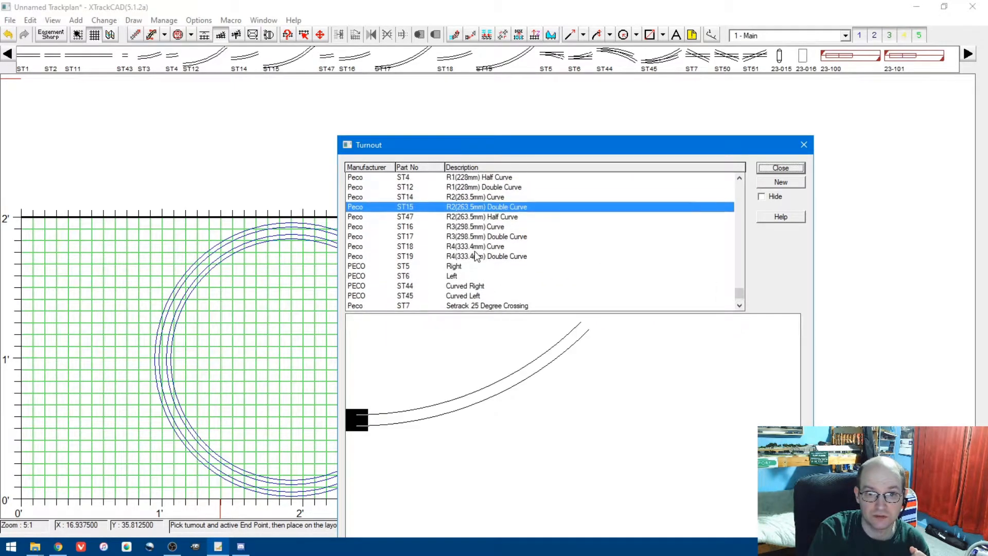
pyautogui.click(471, 275)
pyautogui.click(473, 226)
pyautogui.scroll(5, 463, 226)
pyautogui.click(445, 206)
pyautogui.click(458, 246)
pyautogui.click(466, 286)
pyautogui.scroll(-8, 466, 289)
pyautogui.click(468, 288)
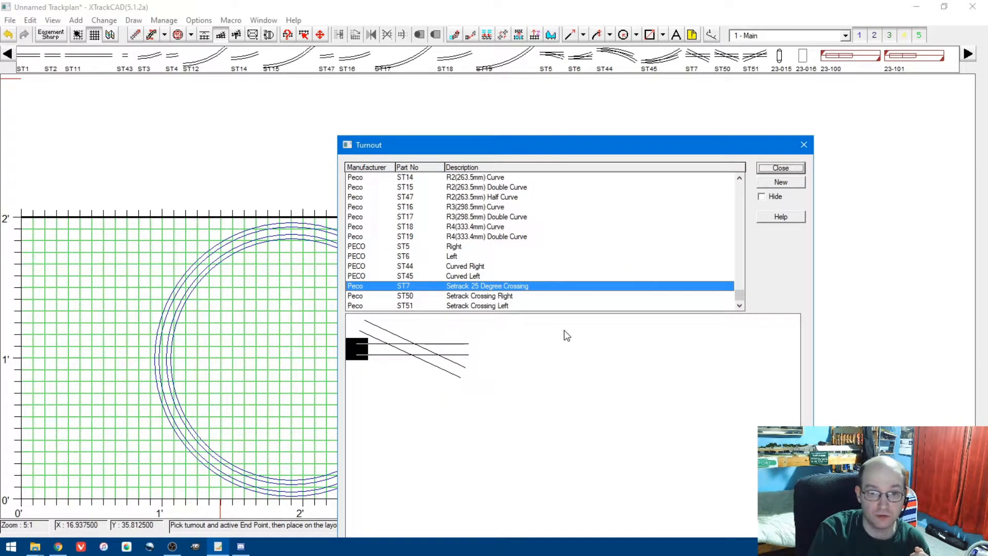
pyautogui.moveTo(598, 149); pyautogui.dragTo(594, 76)
pyautogui.click(772, 98)
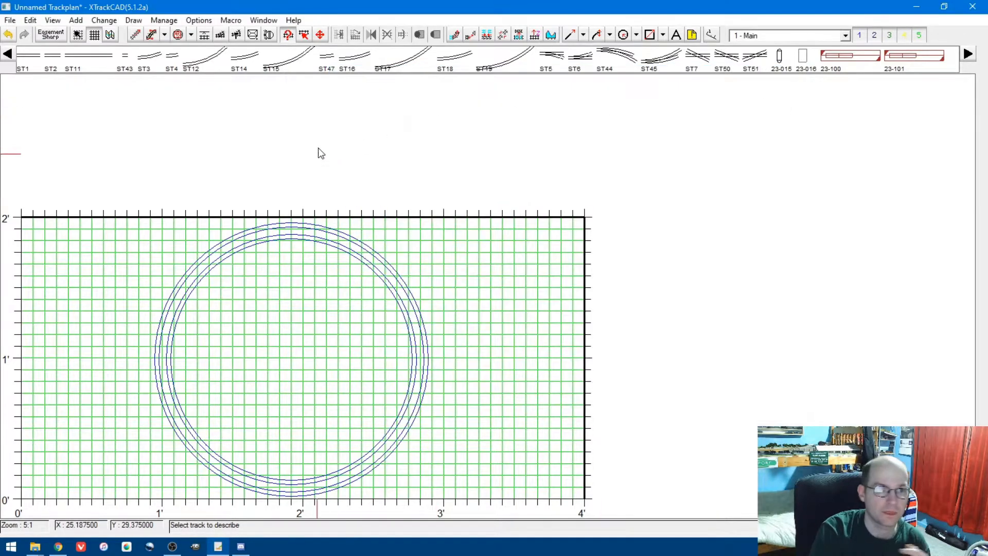
# - Browse the Kato Unitrack structures, previewing platforms, the Station Office and the Long Engine House, and cancel without placing any
pyautogui.click(253, 36)
pyautogui.scroll(-3, 489, 235)
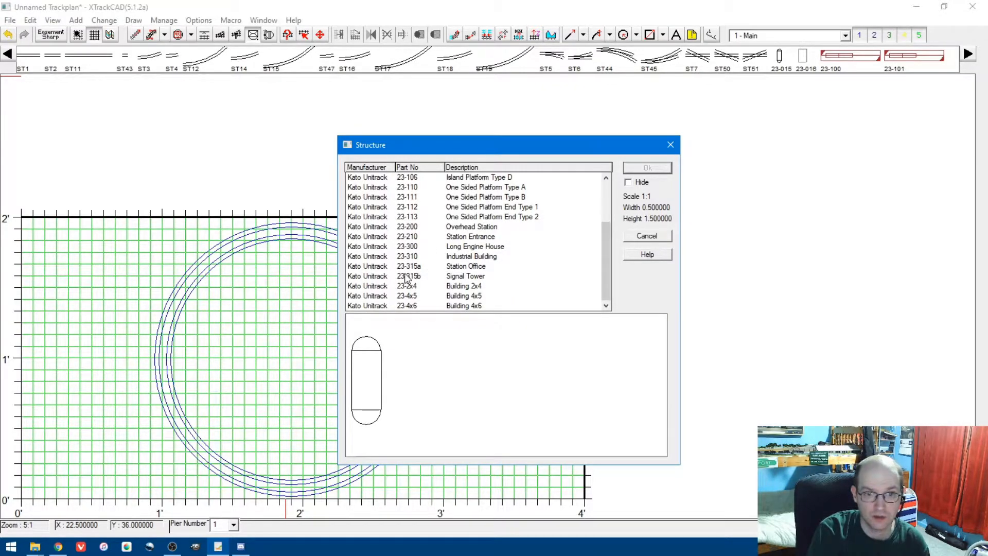
pyautogui.scroll(3, 407, 277)
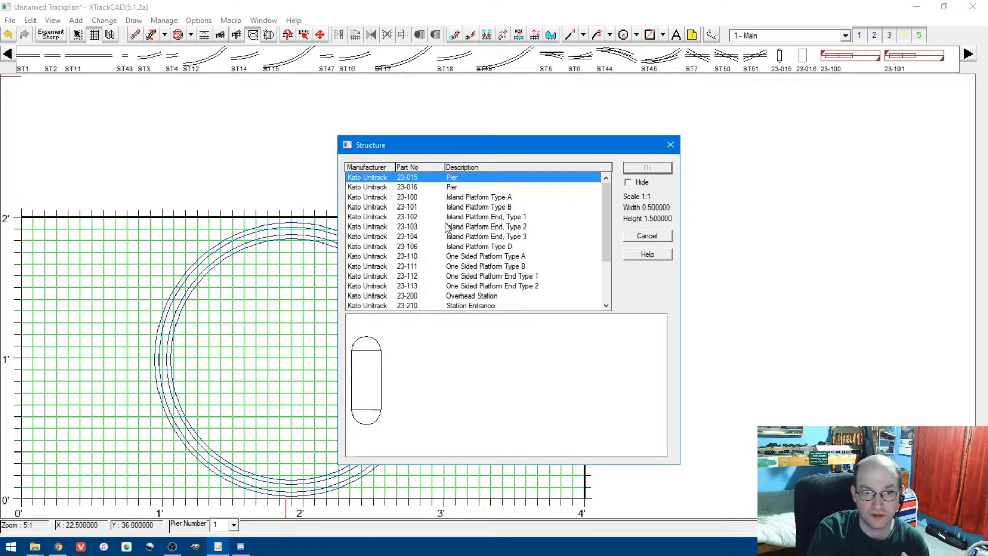
pyautogui.click(374, 227)
pyautogui.click(383, 268)
pyautogui.click(458, 238)
pyautogui.click(496, 268)
pyautogui.scroll(-3, 514, 275)
pyautogui.click(512, 266)
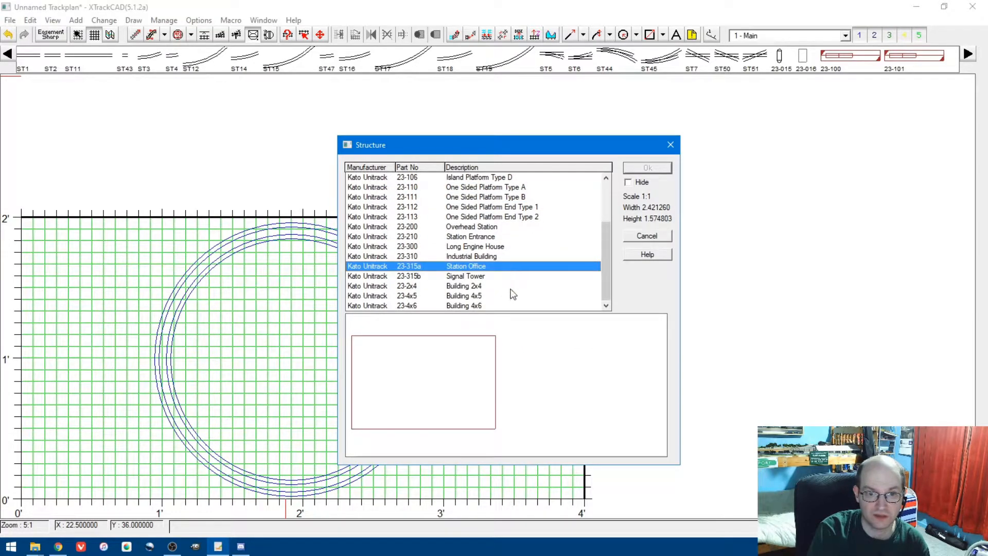
pyautogui.click(432, 248)
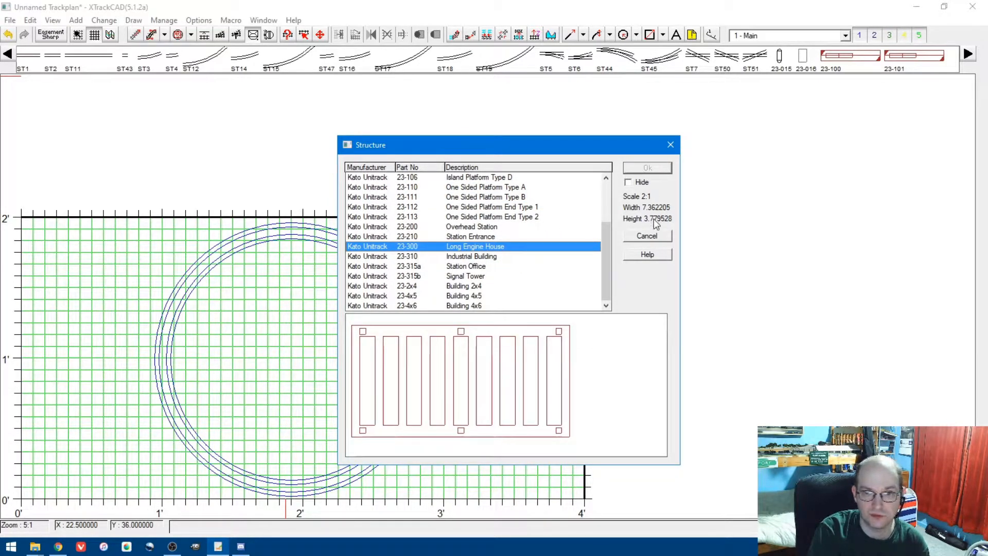
pyautogui.click(657, 238)
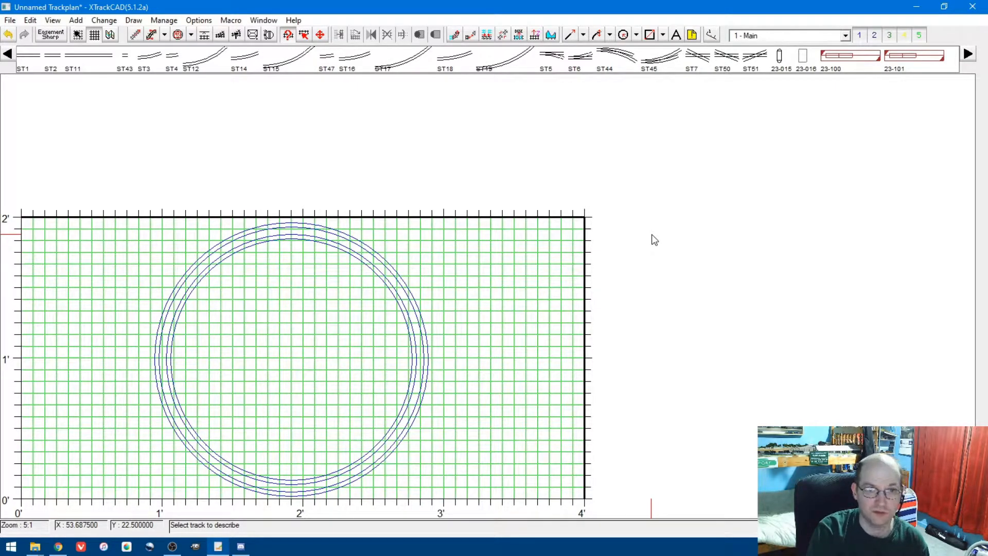
# - Place a turntable of diameter 6 inside the track circles and a Peco NB-55 turntable left of them
pyautogui.click(271, 36)
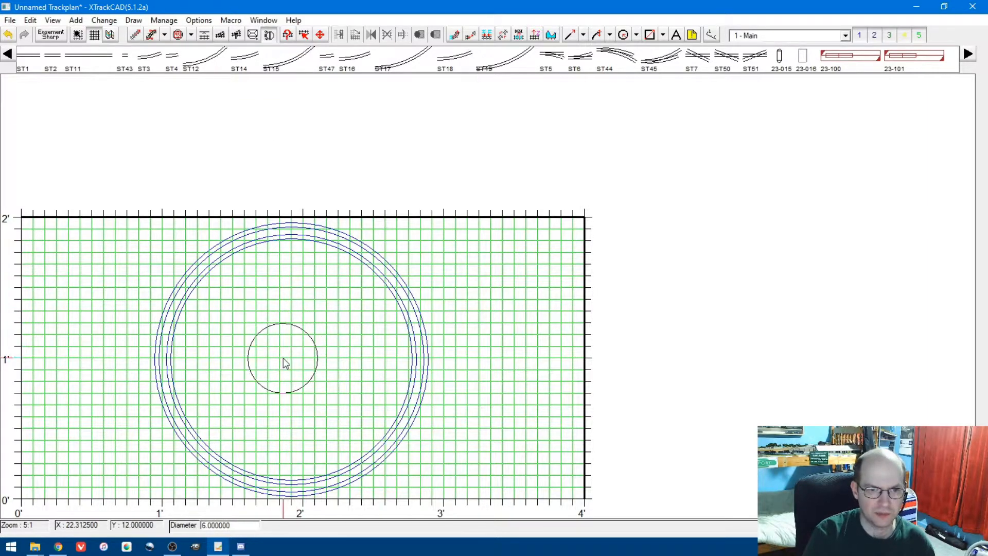
pyautogui.click(283, 359)
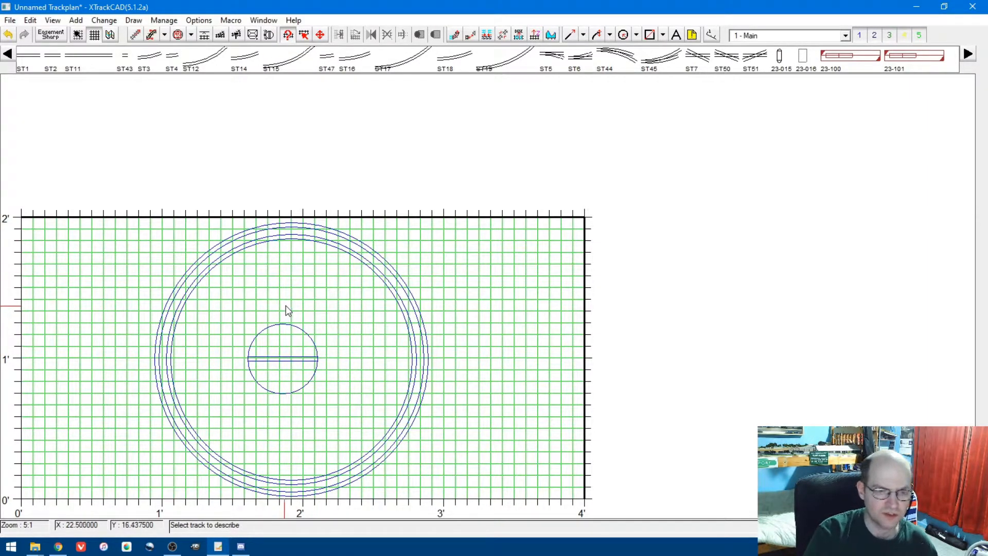
pyautogui.rightClick(90, 55)
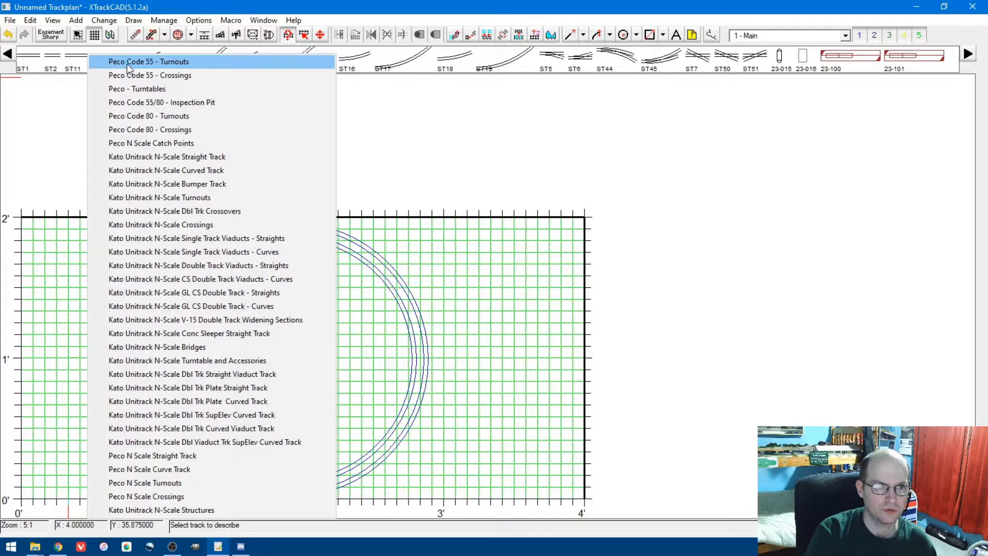
pyautogui.click(132, 89)
pyautogui.click(37, 60)
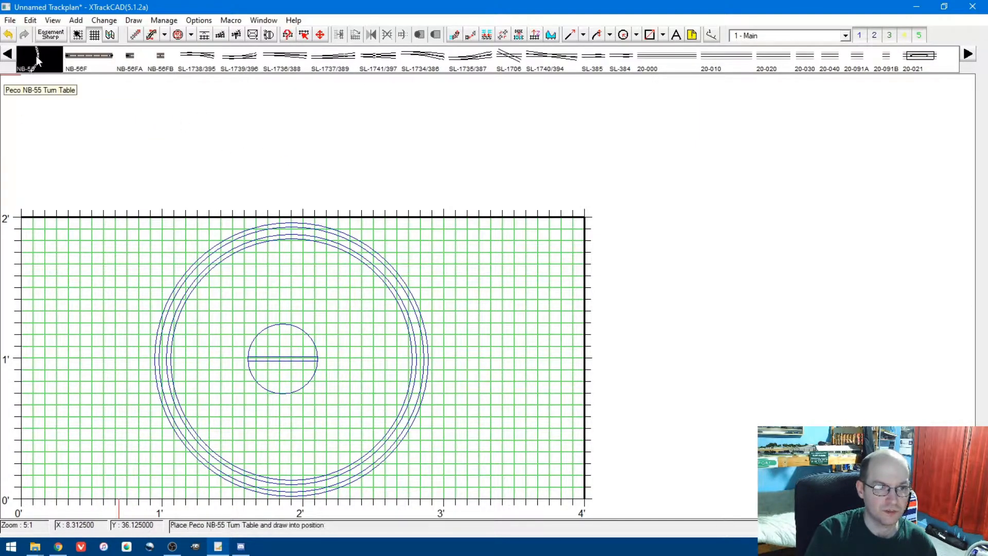
pyautogui.click(131, 278)
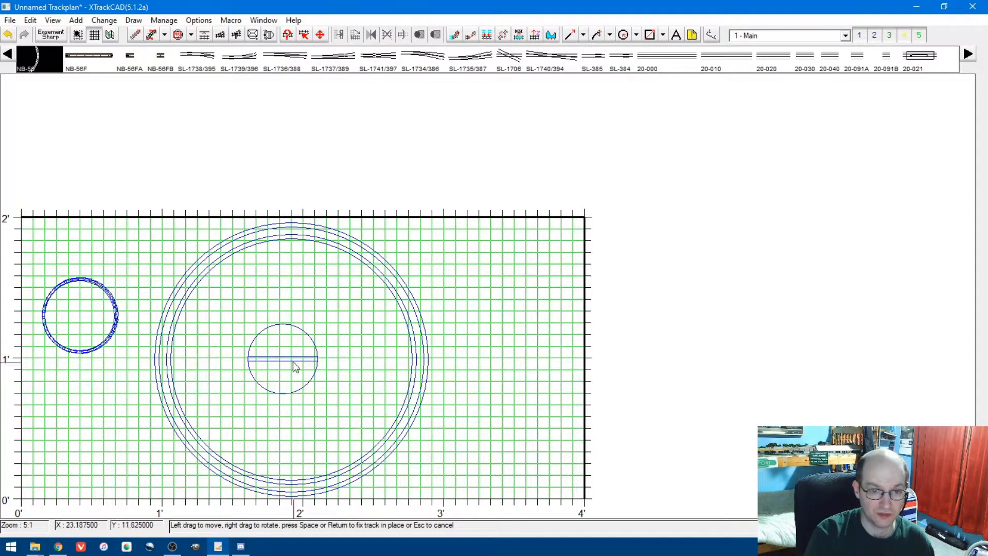
# - Undo both turntable placements and jump the parts list to Peco N Scale Curve Track
pyautogui.click(7, 34)
pyautogui.click(8, 34)
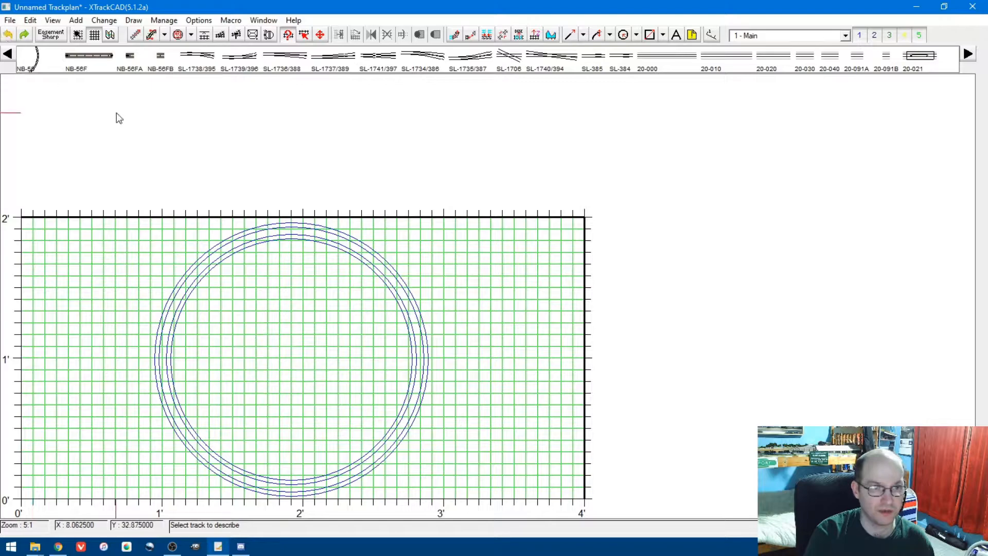
pyautogui.rightClick(160, 58)
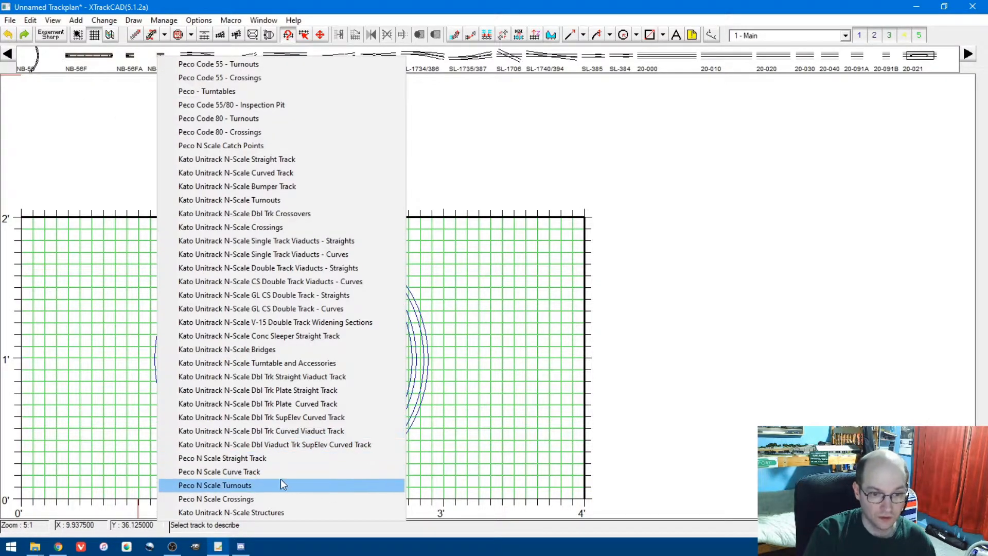
pyautogui.click(258, 471)
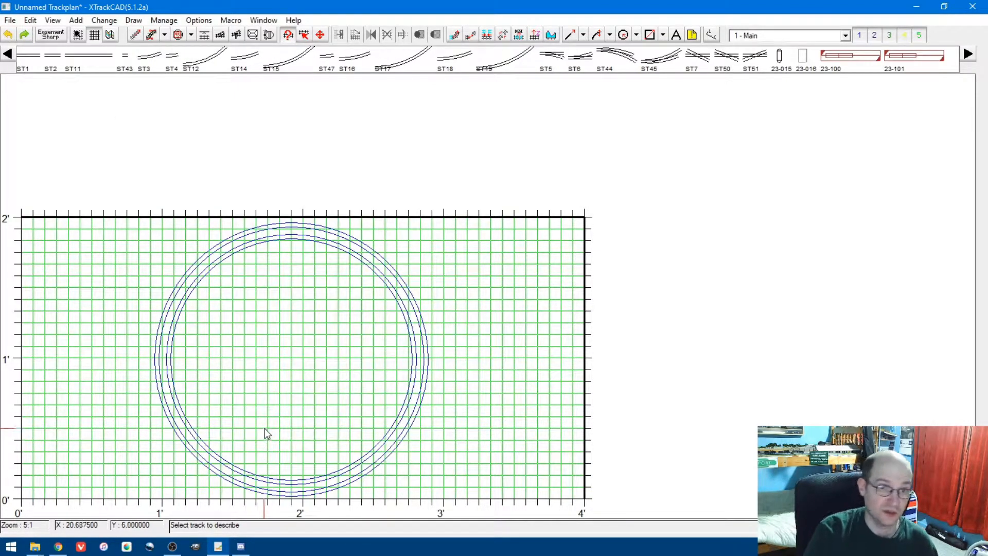
# - Inspect the properties of the inner track circle, such as its centre, radius and layer
pyautogui.click(289, 35)
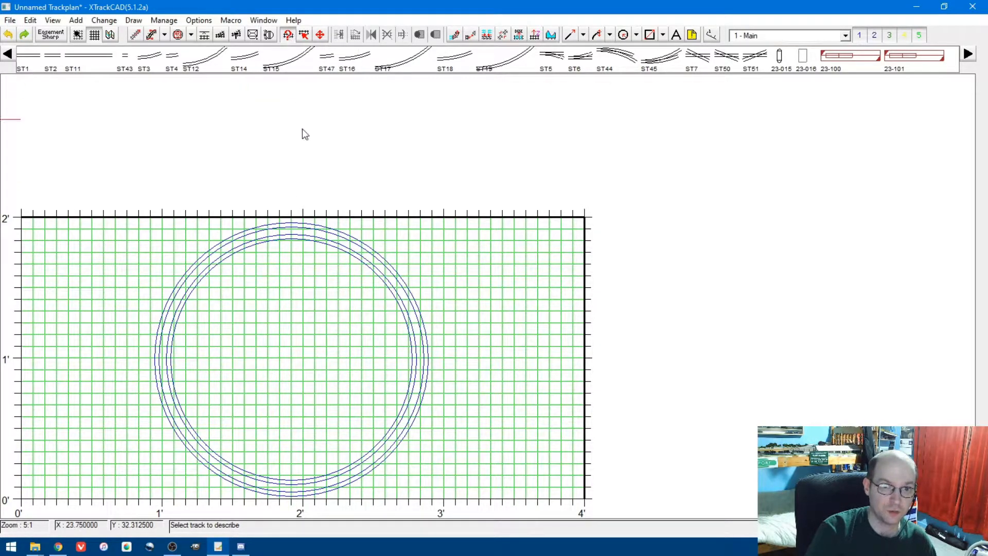
pyautogui.click(360, 258)
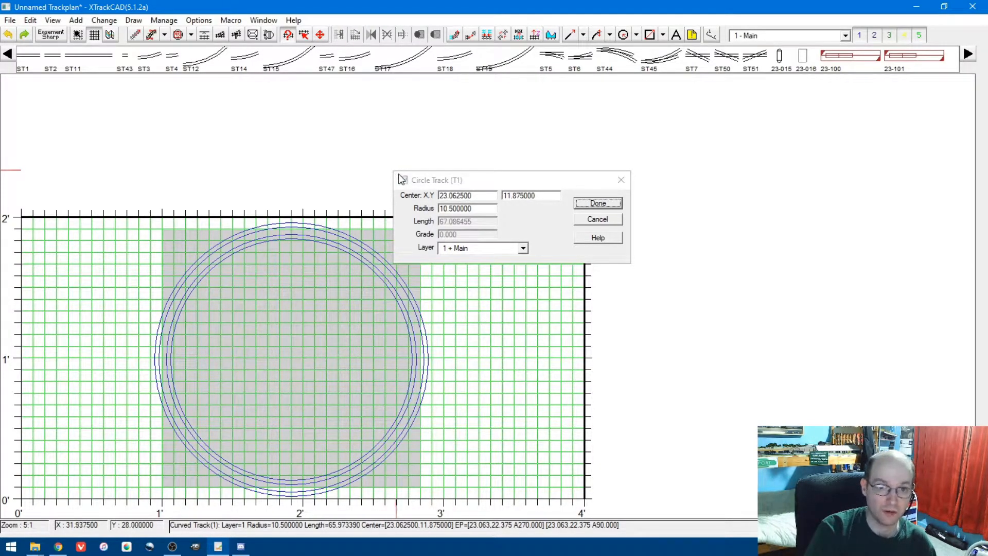
pyautogui.click(599, 204)
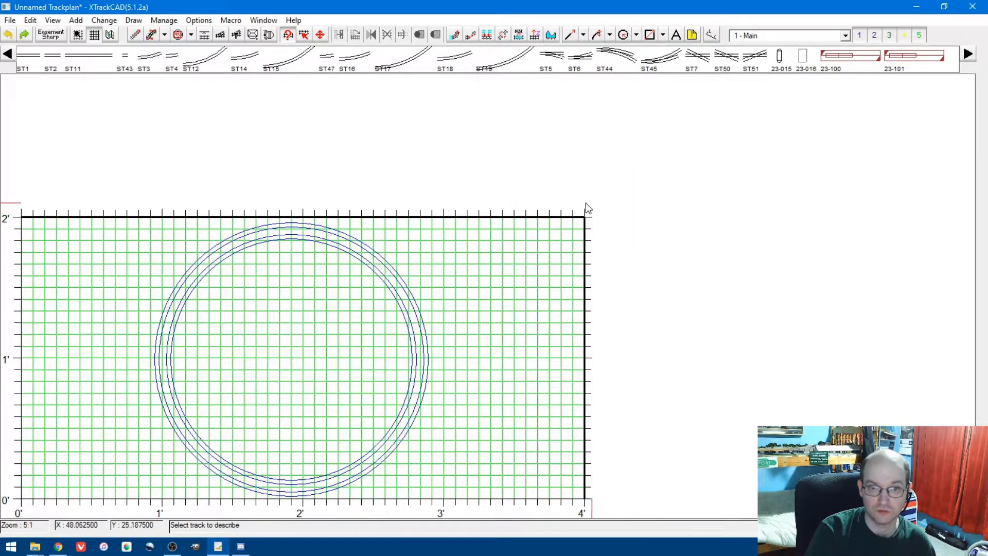
# - Draw a straight track about 16 inches long, rising from inside the circles across their right-hand side
pyautogui.click(163, 36)
pyautogui.click(179, 39)
pyautogui.click(135, 35)
pyautogui.moveTo(255, 390); pyautogui.dragTo(422, 307)
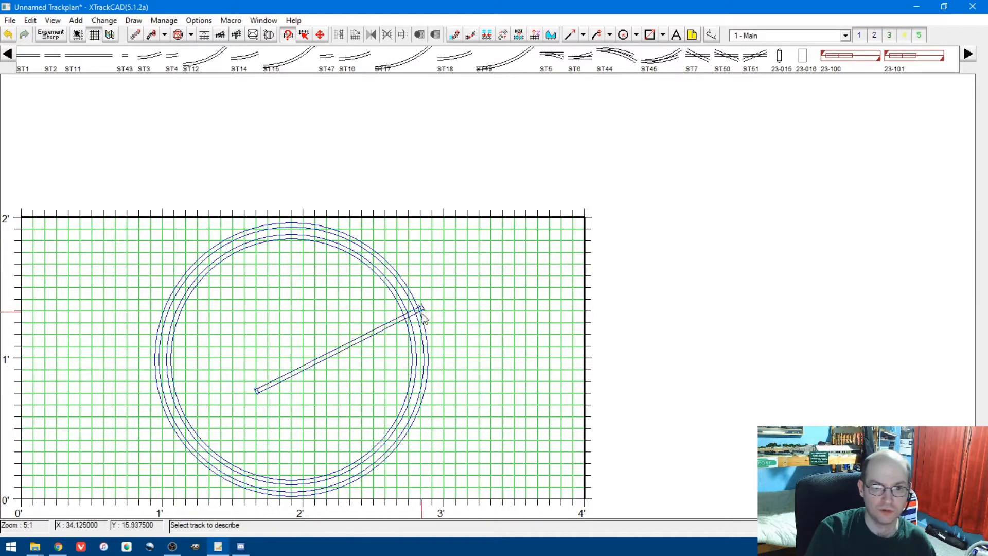
# - Review the straight track's end points, length, angle and layer, leaving its properties as they are
pyautogui.click(299, 364)
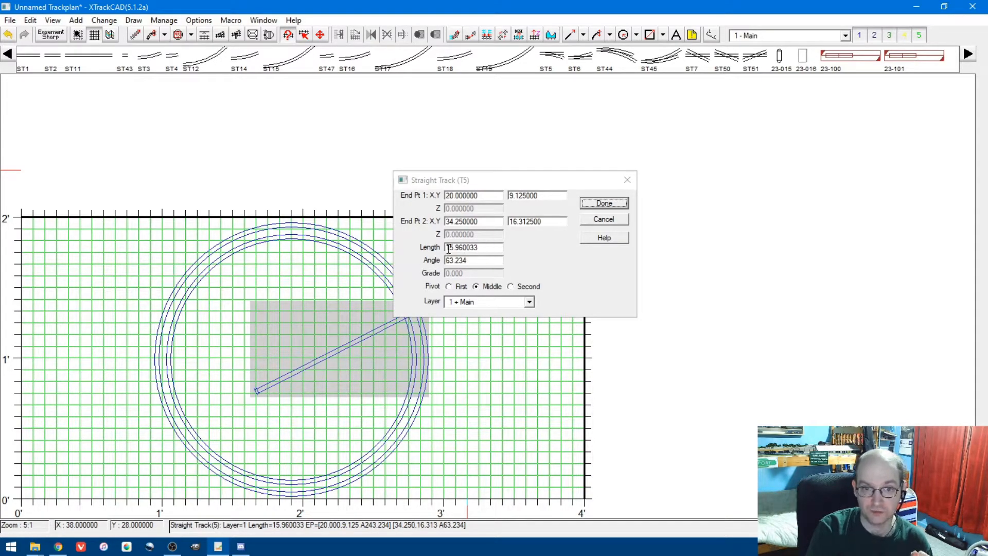
pyautogui.click(496, 249)
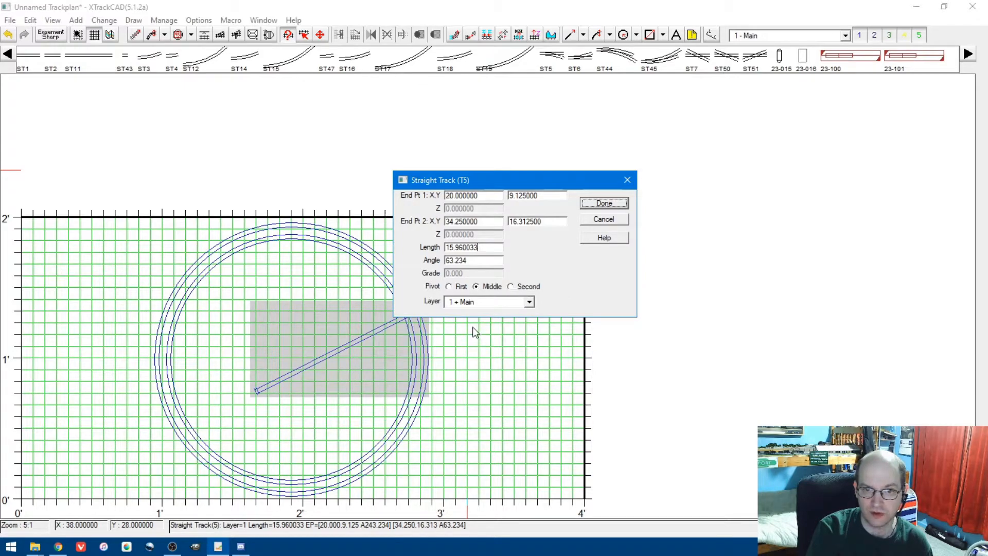
pyautogui.click(503, 304)
pyautogui.click(554, 300)
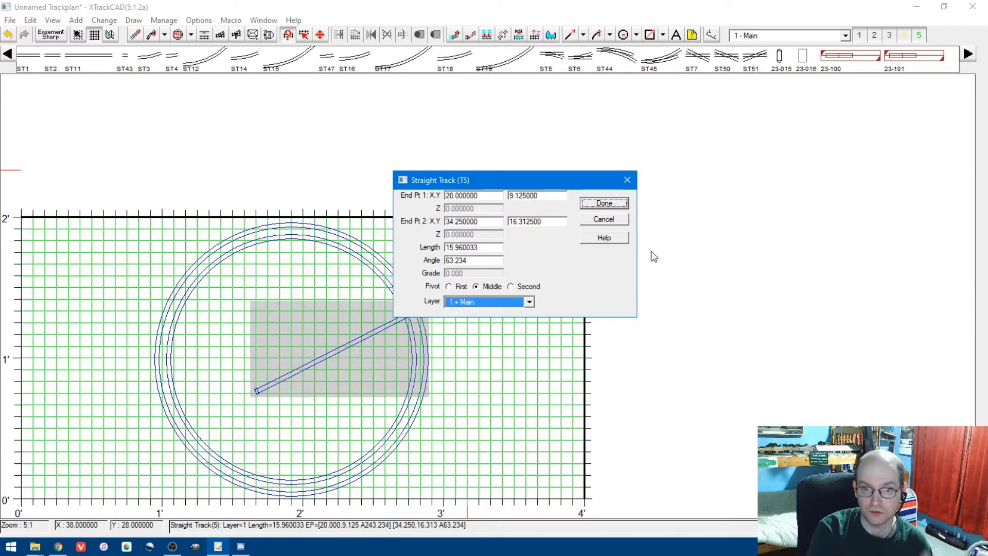
pyautogui.click(600, 203)
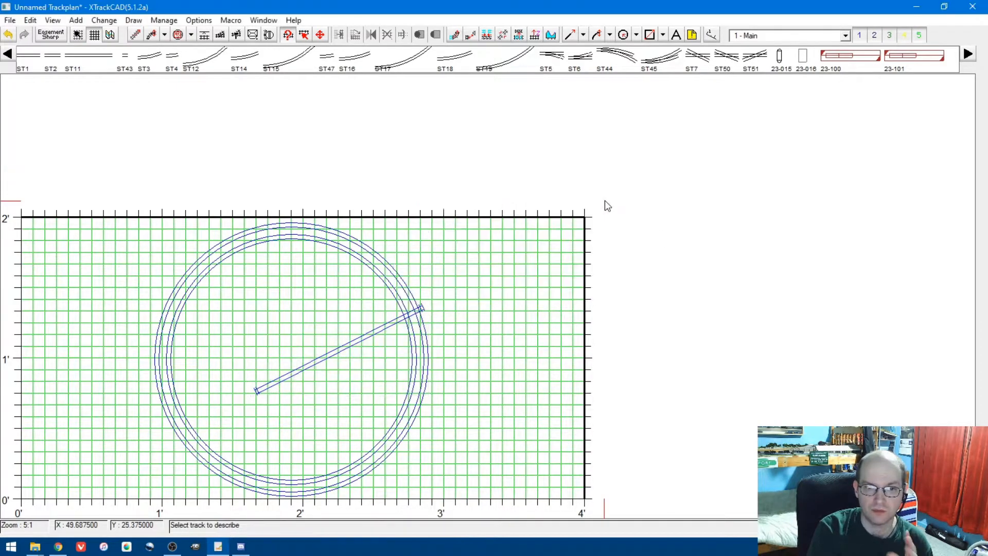
# - Select the straight track and both track circles, and deselect them again
pyautogui.click(304, 35)
pyautogui.click(373, 334)
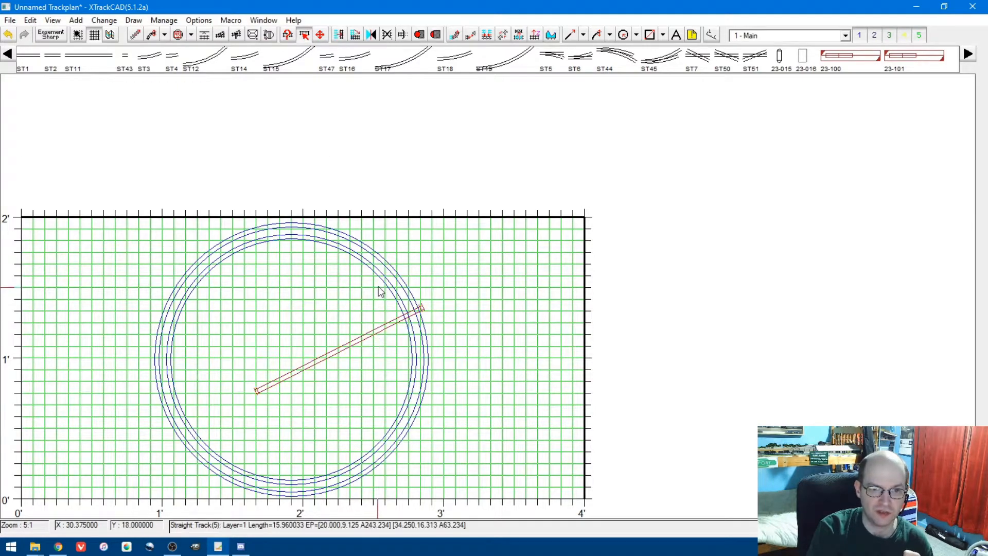
pyautogui.click(395, 280)
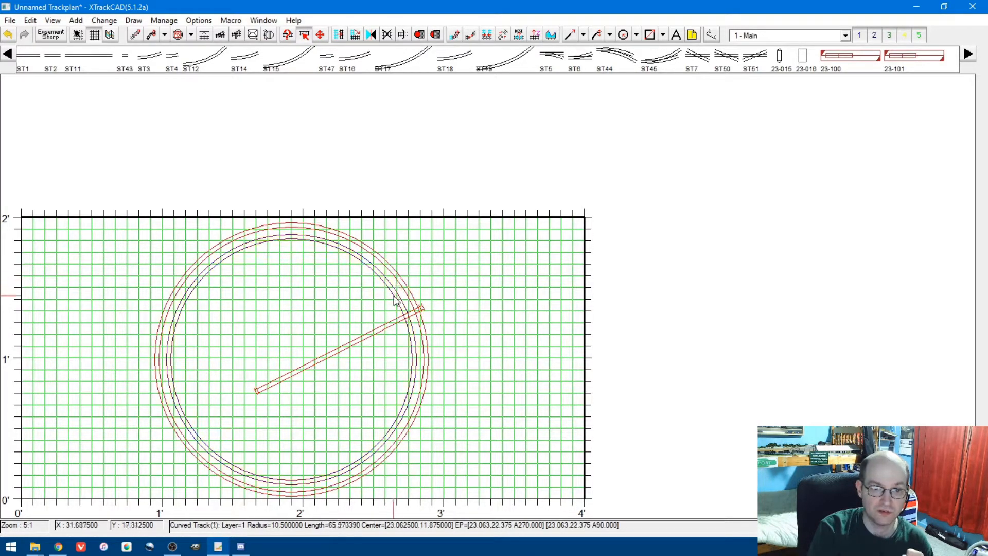
pyautogui.click(397, 289)
pyautogui.click(378, 333)
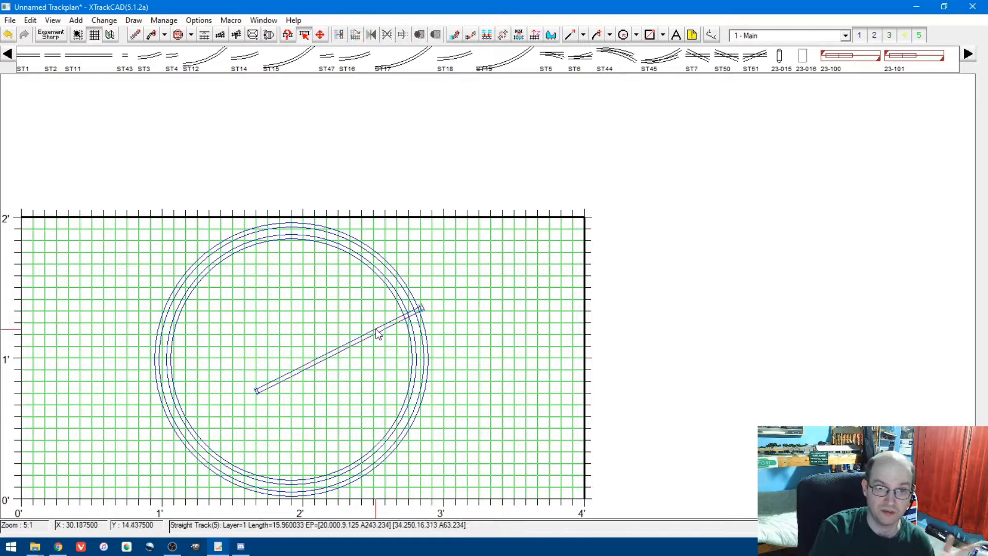
# - Zoom in to 1:1, pan around the track circles, and zoom back out to the layout's full extent
pyautogui.click(320, 35)
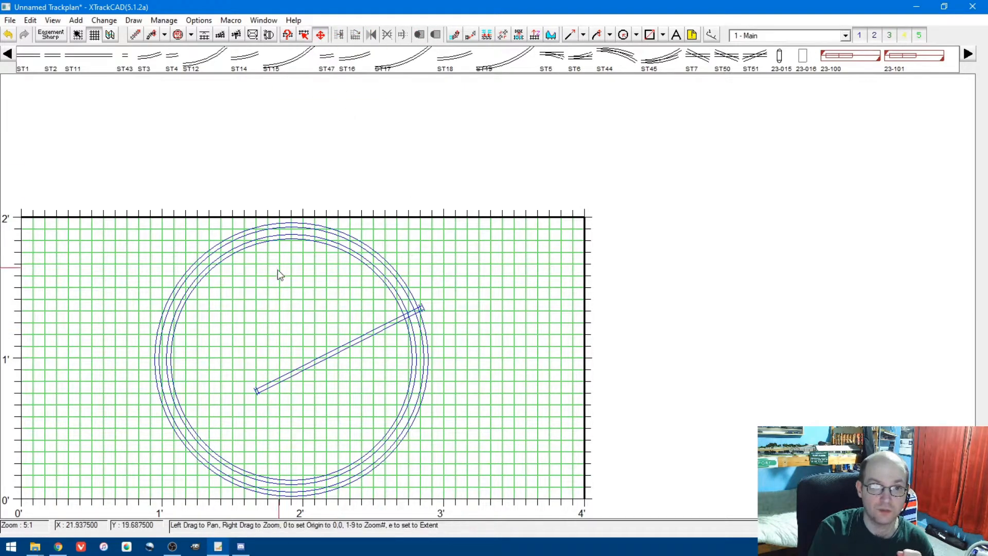
pyautogui.press('1')
pyautogui.moveTo(577, 214); pyautogui.dragTo(390, 311)
pyautogui.moveTo(489, 261); pyautogui.dragTo(0, 553)
pyautogui.moveTo(337, 276); pyautogui.dragTo(881, 364)
pyautogui.moveTo(294, 203); pyautogui.dragTo(906, 280)
pyautogui.scroll(-1, 906, 280)
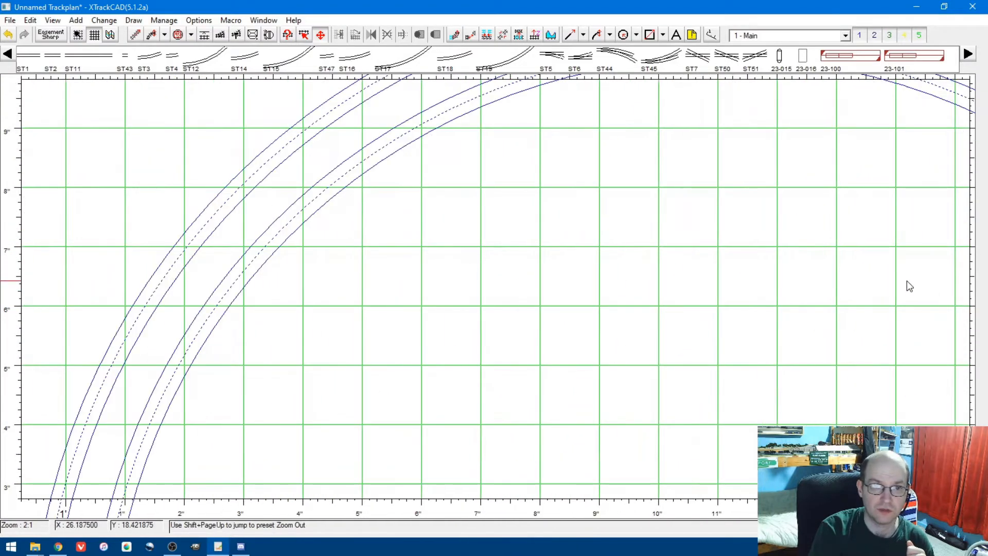
pyautogui.press('e')
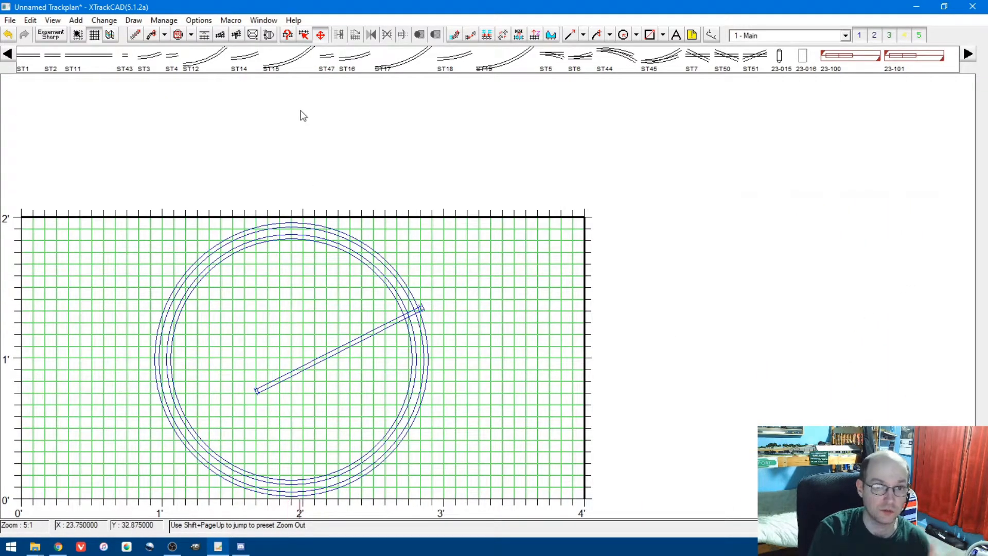
# - Select the straight track and move it down by about 3 inches
pyautogui.click(304, 35)
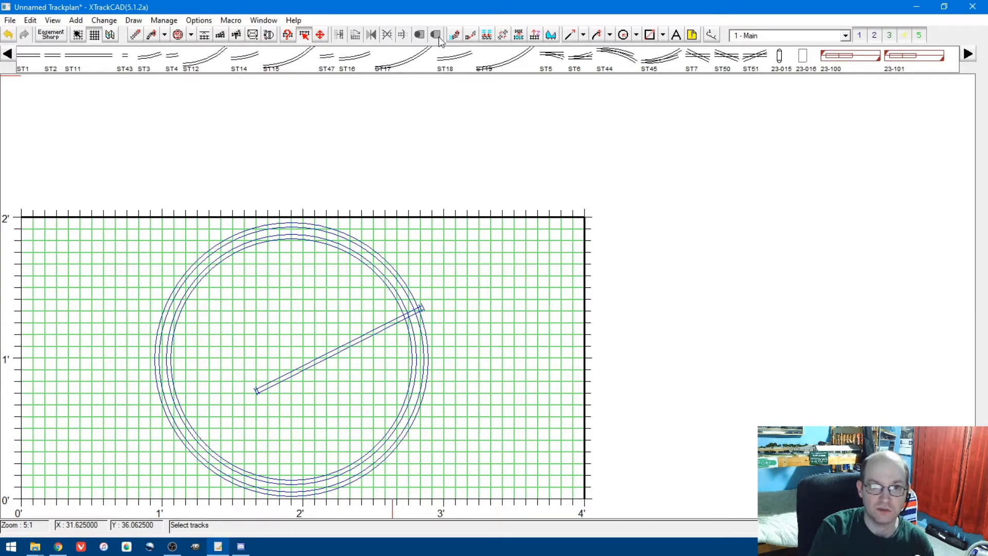
pyautogui.click(391, 327)
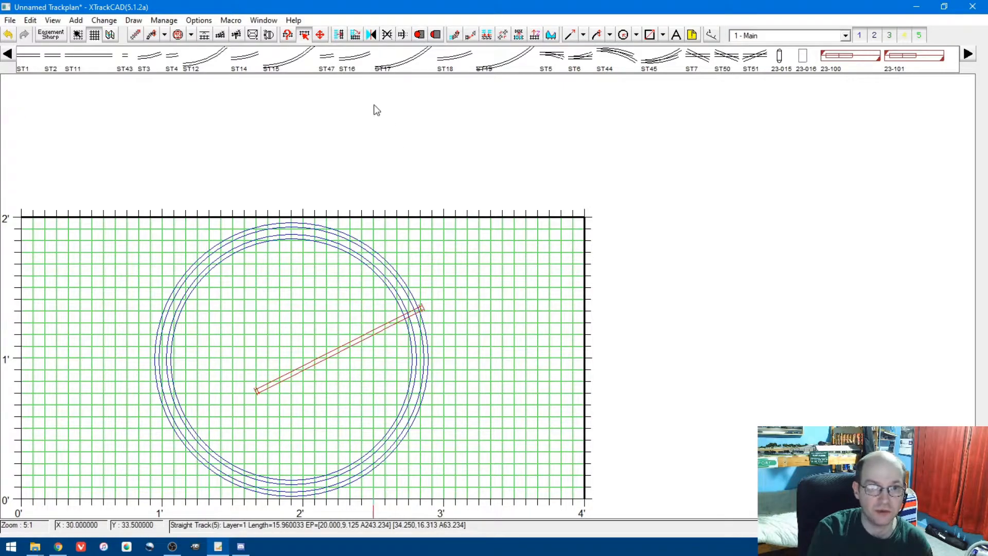
pyautogui.click(338, 34)
pyautogui.moveTo(308, 341); pyautogui.dragTo(322, 359)
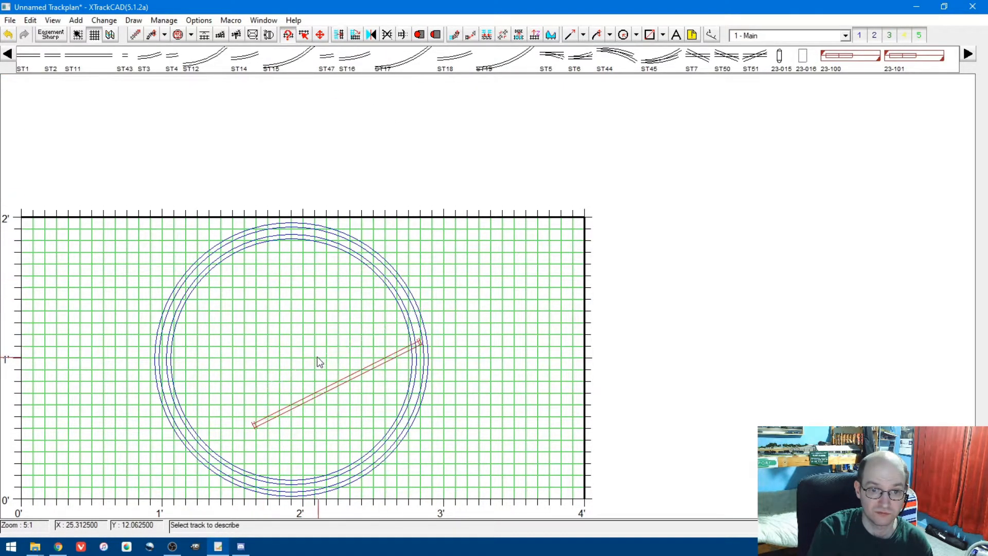
# - Rotate the straight track about its lower-left end to an angle of about 54 degrees and check its properties
pyautogui.click(355, 34)
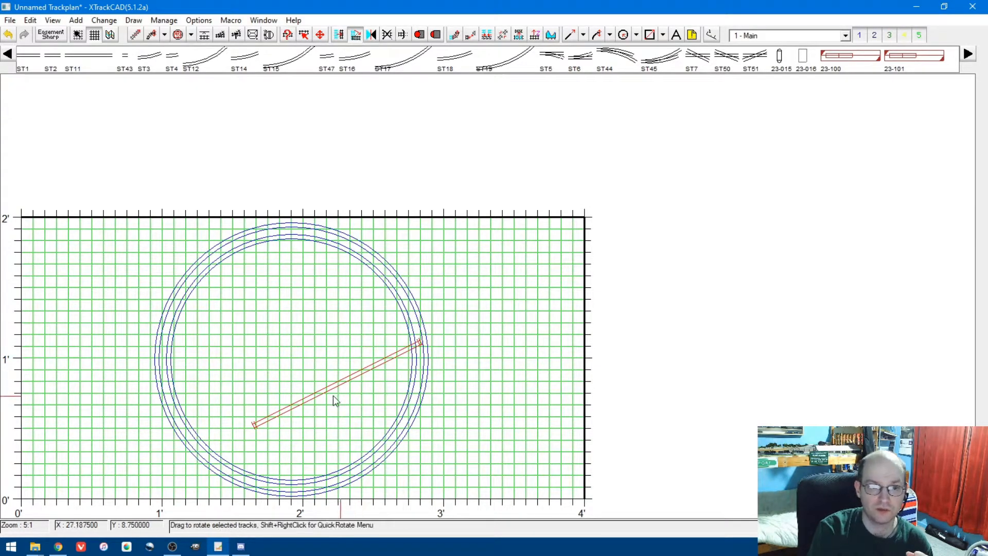
pyautogui.moveTo(255, 424); pyautogui.dragTo(429, 316)
pyautogui.click(350, 359)
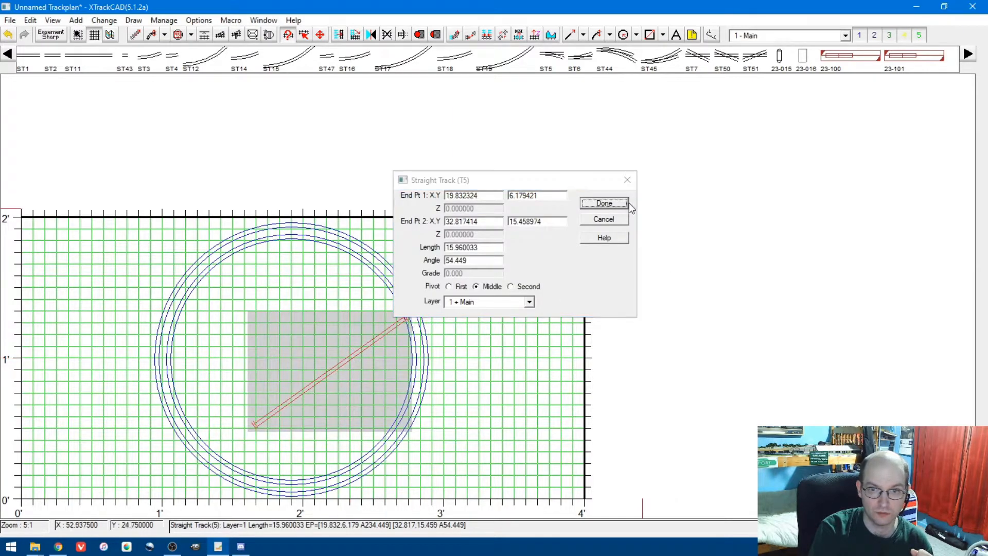
pyautogui.click(603, 203)
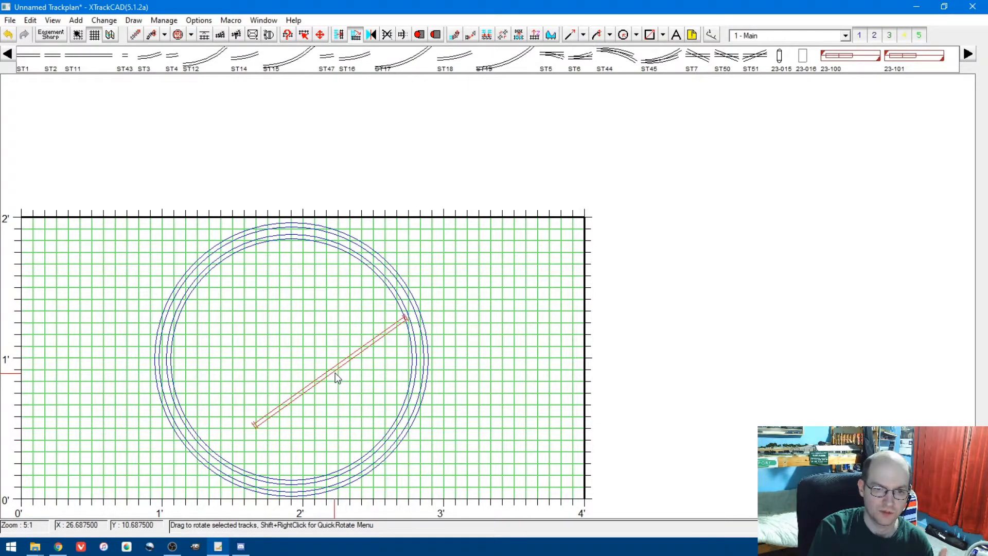
# - Rotate the straight track further until it slopes steeply from the inner circle's upper edge down to the right
pyautogui.moveTo(333, 370)
pyautogui.mouseDown()
pyautogui.moveTo(229, 288)
pyautogui.moveTo(390, 231)
pyautogui.moveTo(417, 267)
pyautogui.moveTo(388, 284)
pyautogui.moveTo(438, 324)
pyautogui.moveTo(452, 315)
pyautogui.moveTo(446, 298)
pyautogui.moveTo(447, 323)
pyautogui.mouseUp()
pyautogui.click(355, 35)
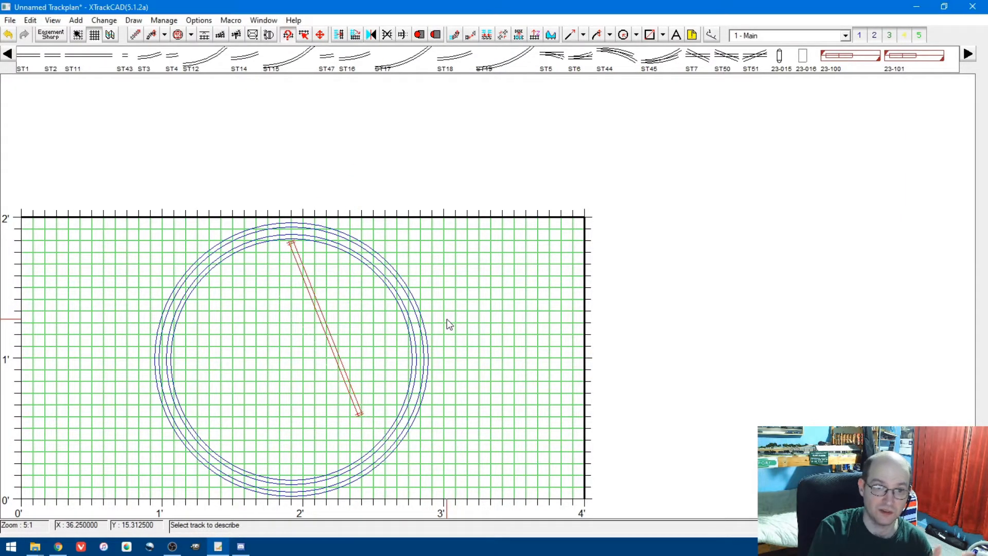
# - Mirror the straight track across a steep line crossing it at an angle of about 194 degrees
pyautogui.click(370, 36)
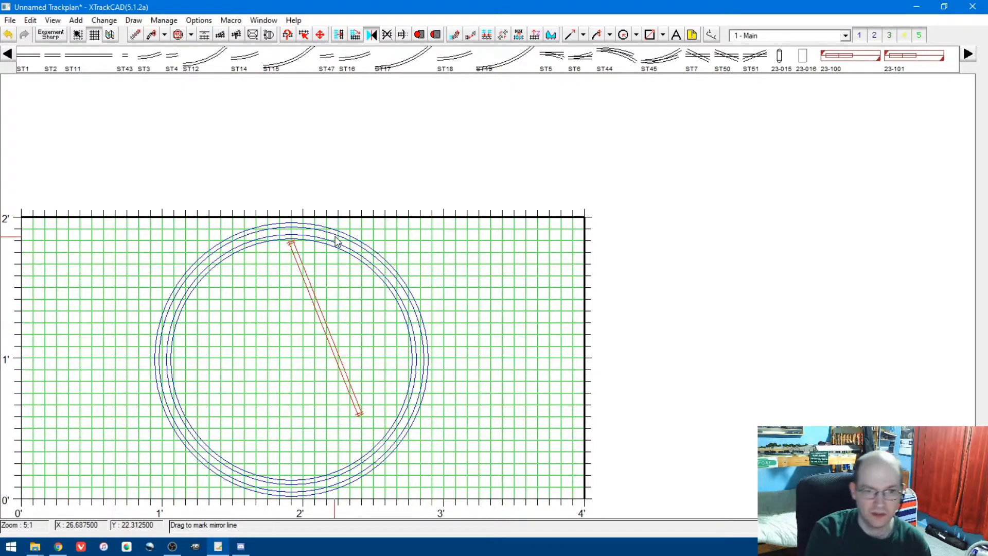
pyautogui.moveTo(350, 225); pyautogui.dragTo(298, 430)
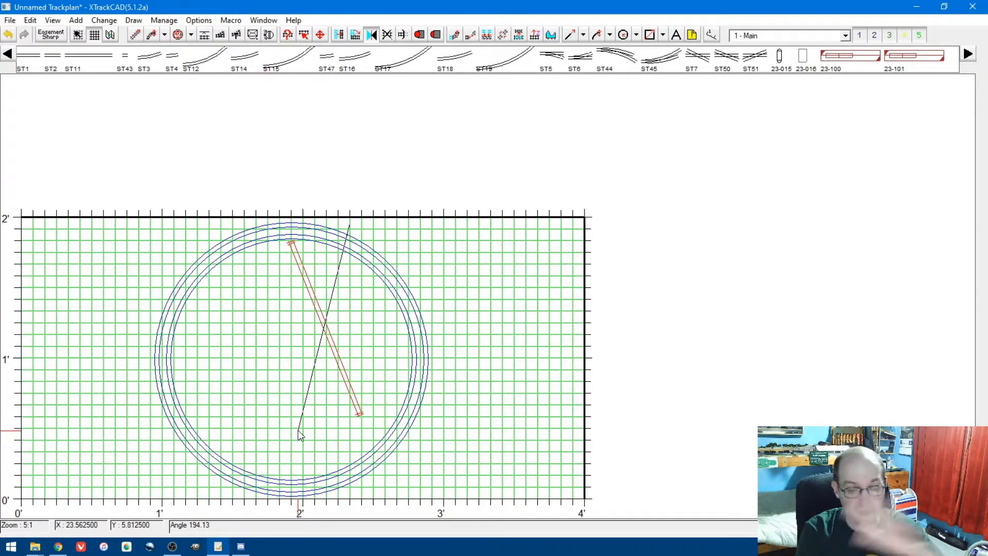
pyautogui.moveTo(298, 430); pyautogui.dragTo(298, 434)
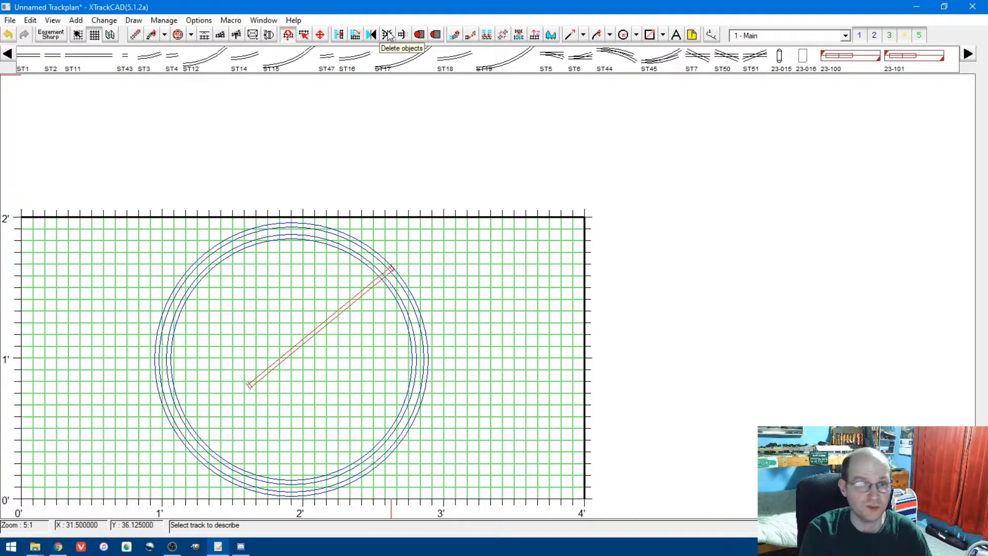
# - Move the straight track down and to the left so it lies entirely inside the inner track circle
pyautogui.click(339, 35)
pyautogui.moveTo(395, 252); pyautogui.dragTo(359, 282)
pyautogui.press('Escape')
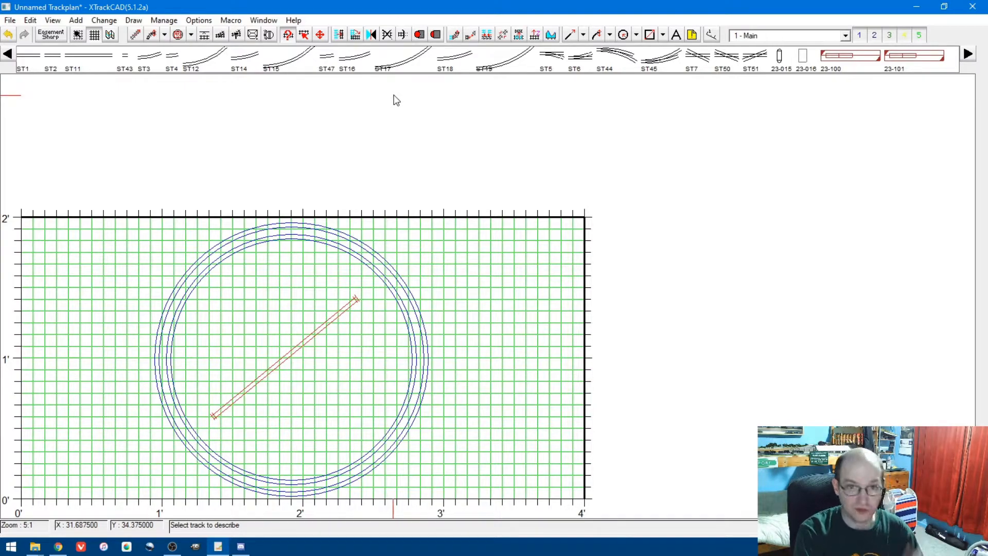
# - Set the selected straight track as hidden tunnel track, and switch it back to normal track
pyautogui.click(403, 37)
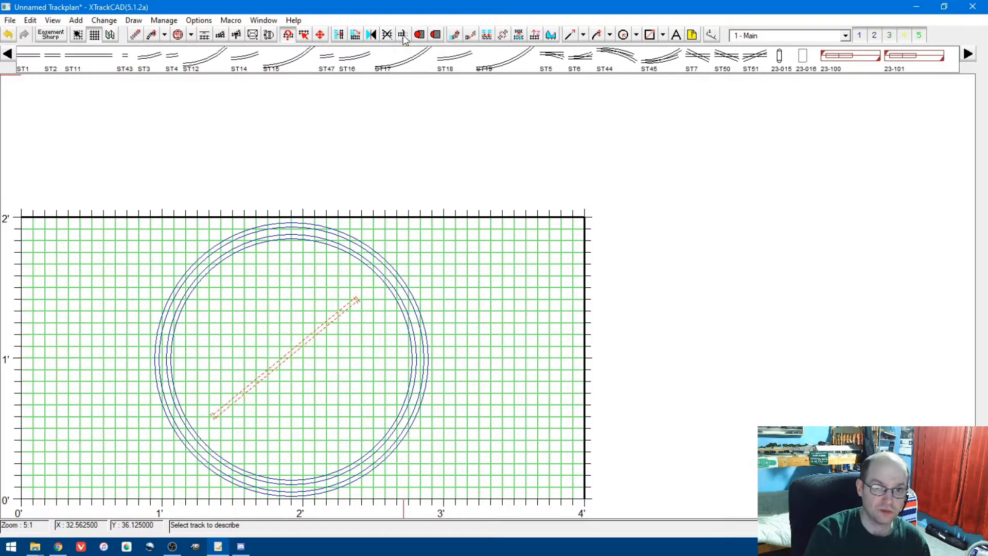
pyautogui.click(403, 35)
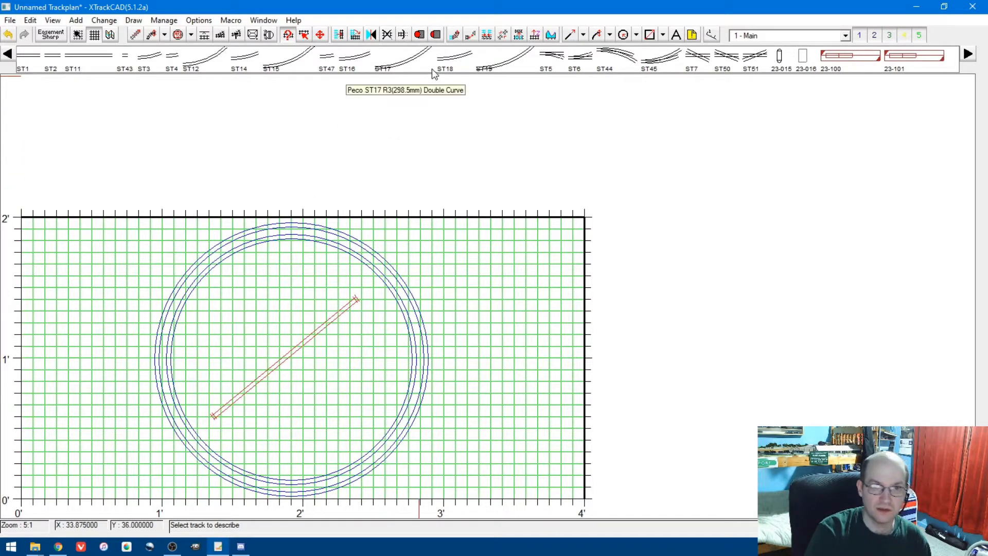
# - Delete the straight track inside the circles, and split the inner track circle near its upper-left part
pyautogui.rightClick(289, 309)
pyautogui.click(330, 385)
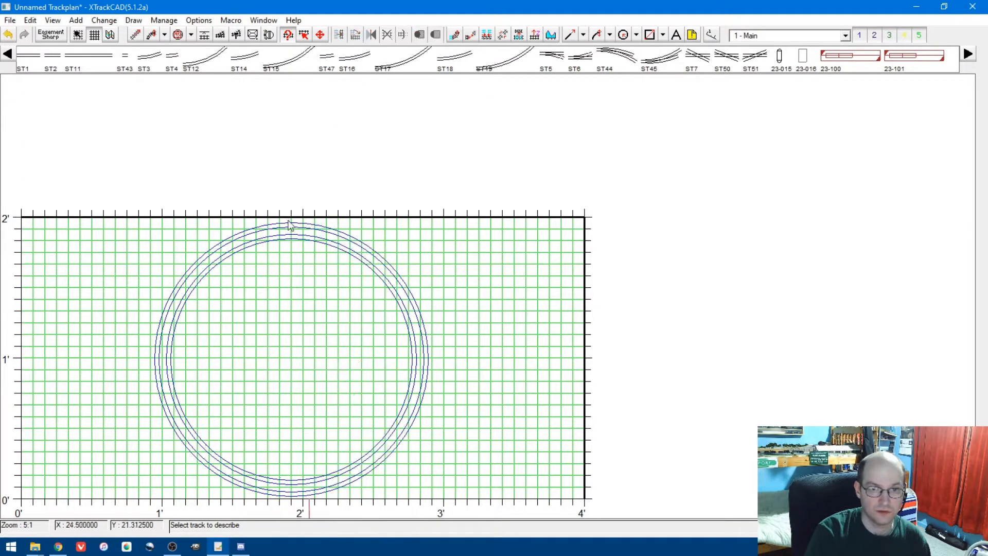
pyautogui.click(503, 35)
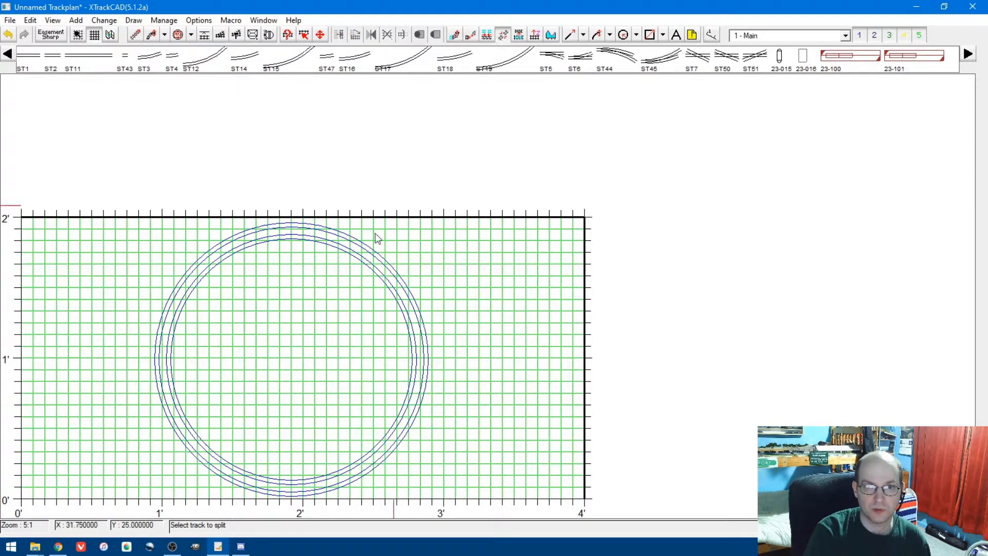
pyautogui.click(248, 246)
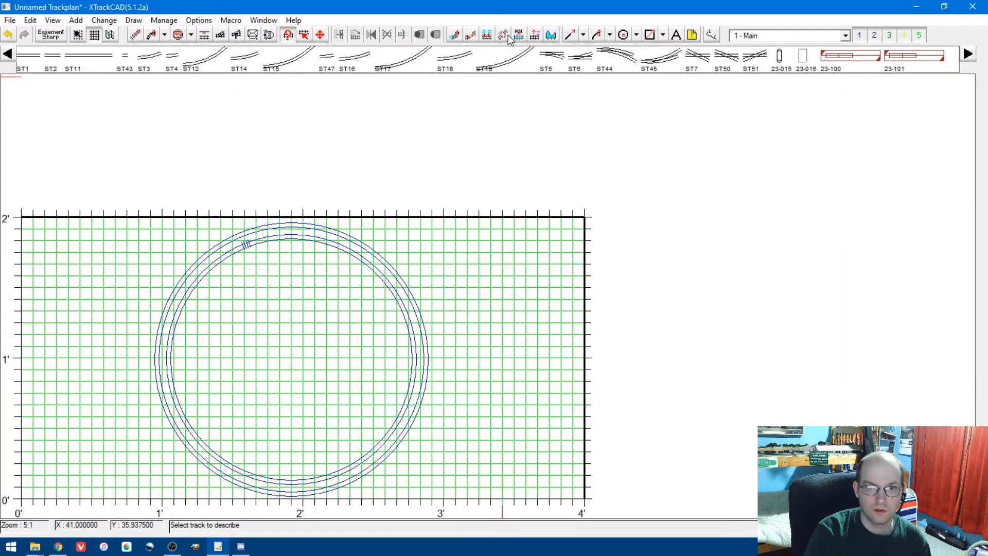
pyautogui.click(10, 20)
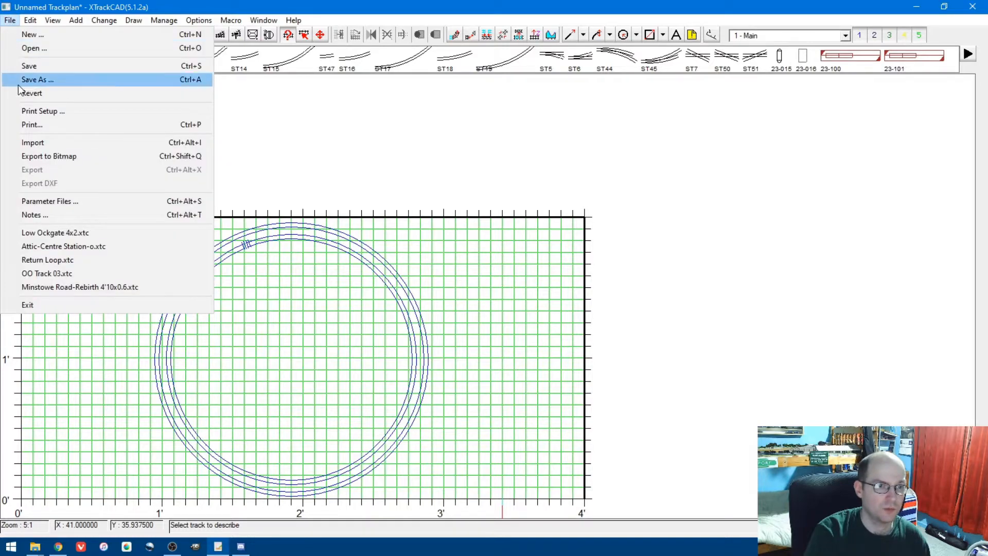
pyautogui.click(44, 246)
pyautogui.click(495, 324)
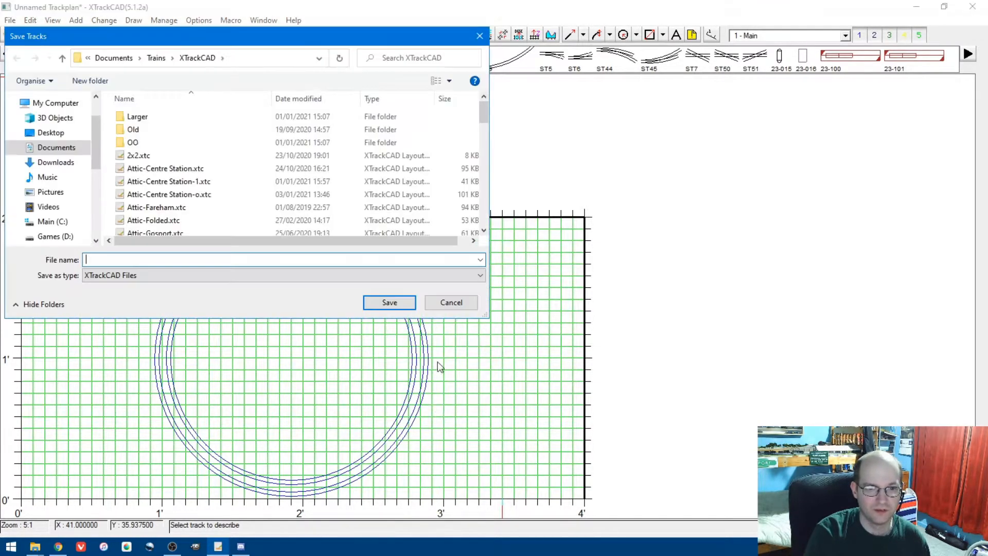
pyautogui.click(451, 306)
# - Open the recent layout Low Ockgate 4x2.xtc without saving the current plan
pyautogui.click(10, 21)
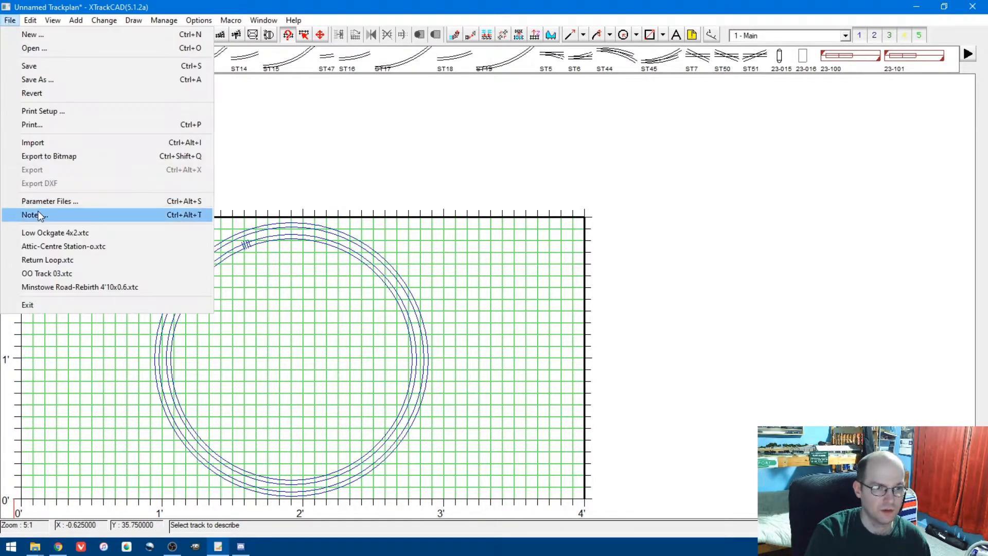
pyautogui.click(40, 226)
pyautogui.click(527, 323)
pyautogui.scroll(2, 409, 208)
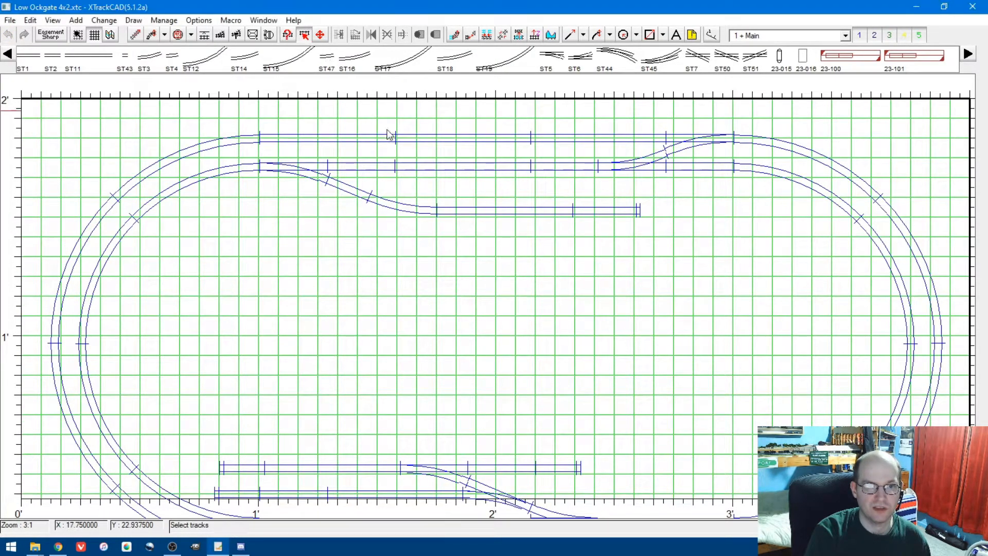
# - Set the middle straights of the two upper oval lines as hidden tunnel track, switch them back to normal, and deselect everything
pyautogui.click(424, 139)
pyautogui.click(402, 35)
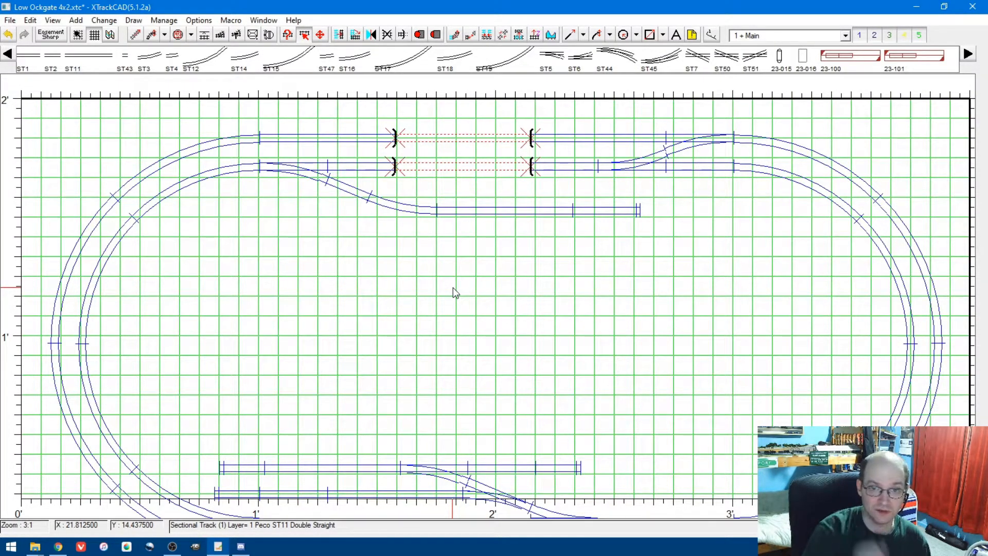
pyautogui.click(403, 36)
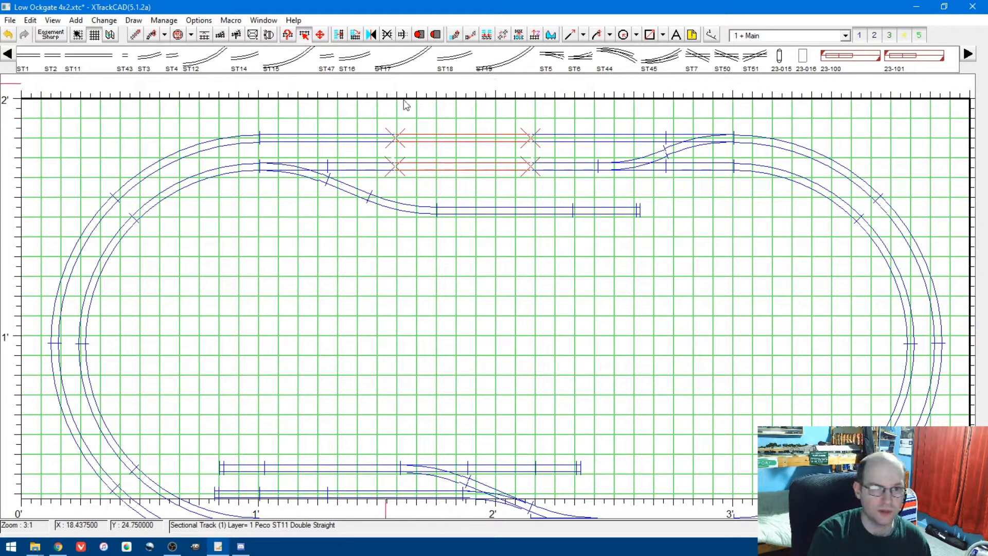
pyautogui.scroll(-1, 449, 128)
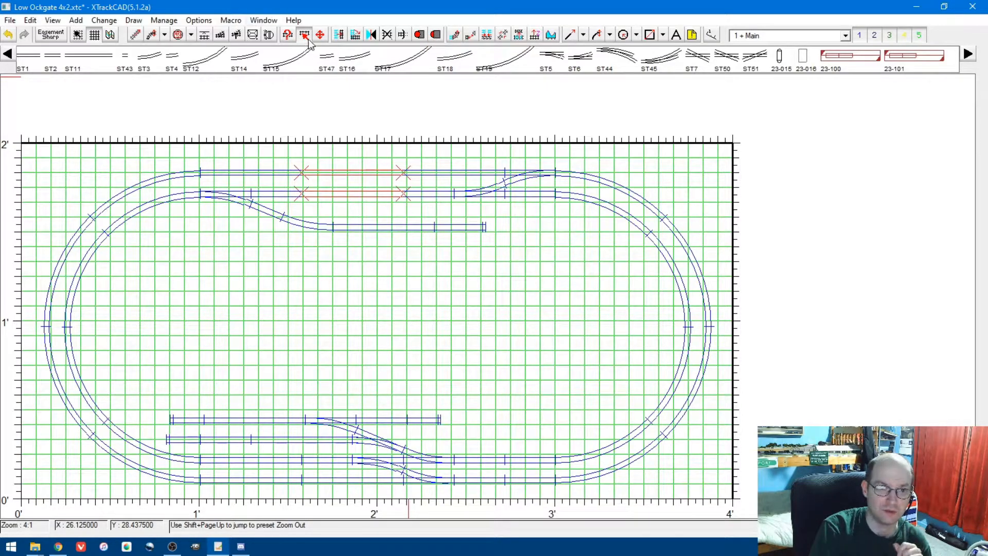
pyautogui.rightClick(304, 282)
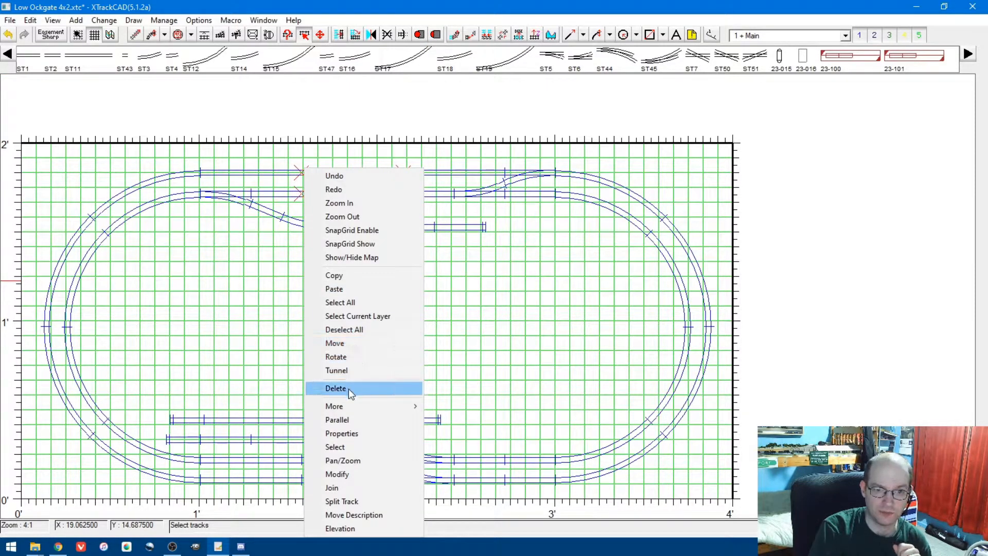
pyautogui.click(351, 330)
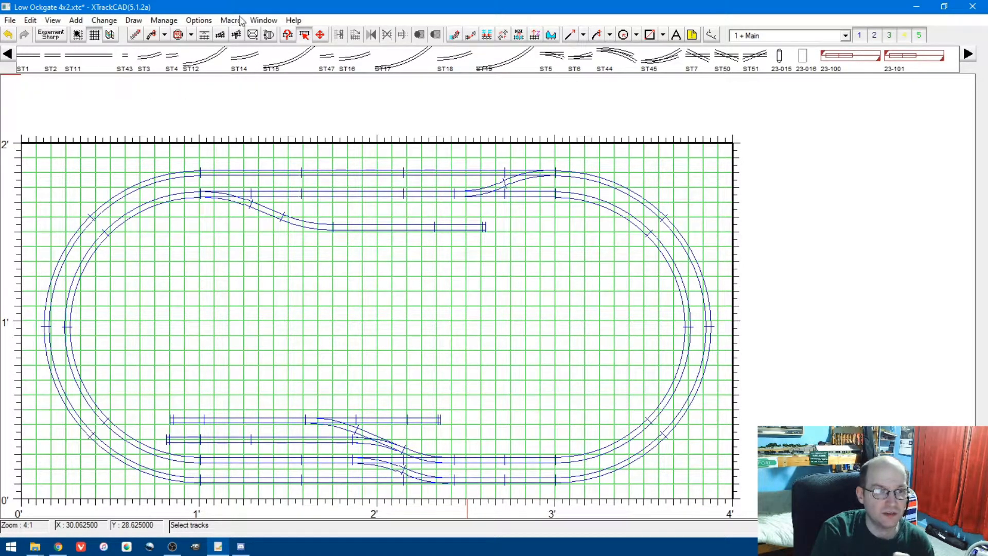
# - Draw a near-horizontal straight track across the middle of the oval, and extend its right end to a total length of about 2 ft
pyautogui.click(135, 34)
pyautogui.moveTo(235, 319); pyautogui.dragTo(513, 320)
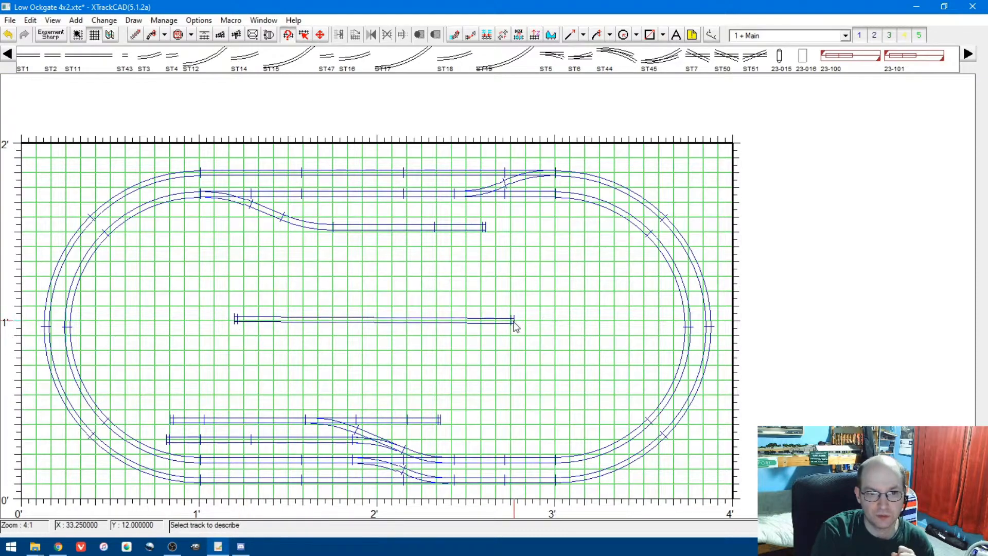
pyautogui.click(454, 35)
pyautogui.moveTo(519, 333); pyautogui.dragTo(603, 324)
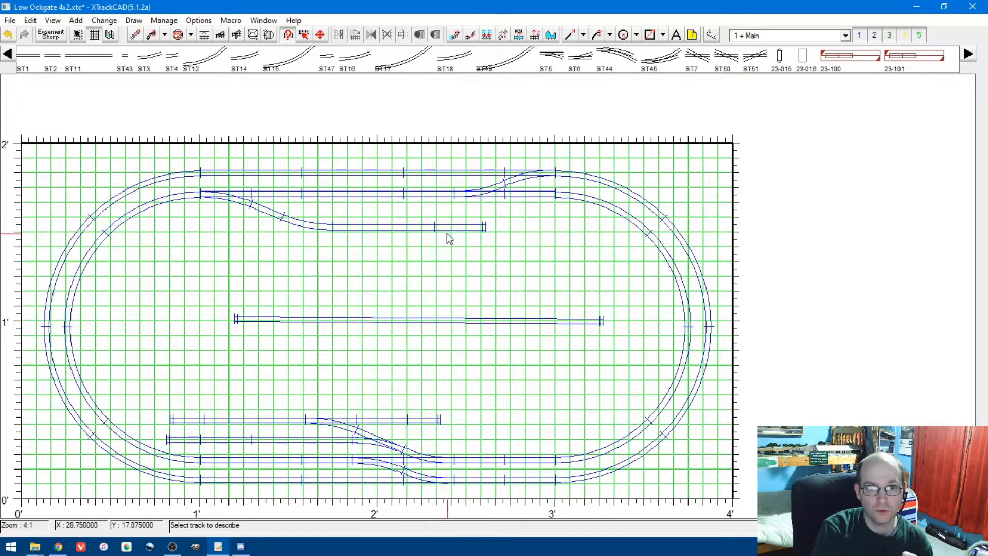
# - Extend the right end of the upper siding inside the oval until it reaches about the 3.2 ft mark
pyautogui.click(454, 35)
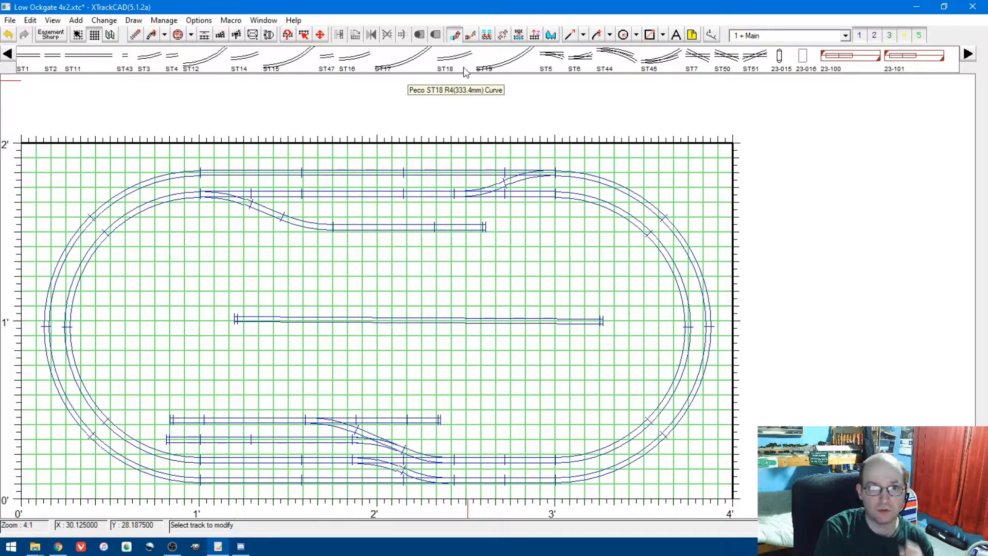
pyautogui.moveTo(486, 230); pyautogui.dragTo(592, 227)
pyautogui.click(469, 38)
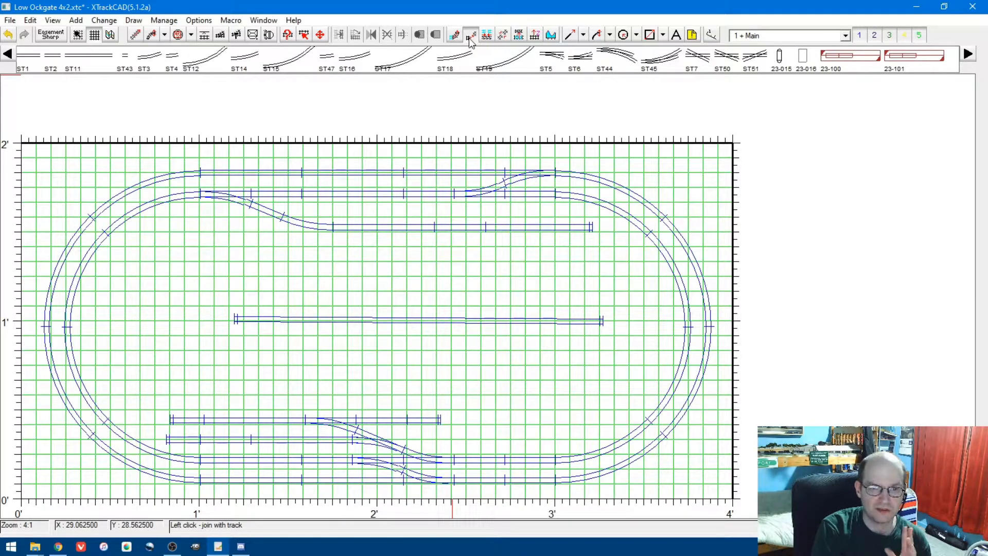
# - Place two short ST2 straights between the upper siding and the central track, and connect their facing ends
pyautogui.click(51, 59)
pyautogui.click(291, 268)
pyautogui.click(347, 281)
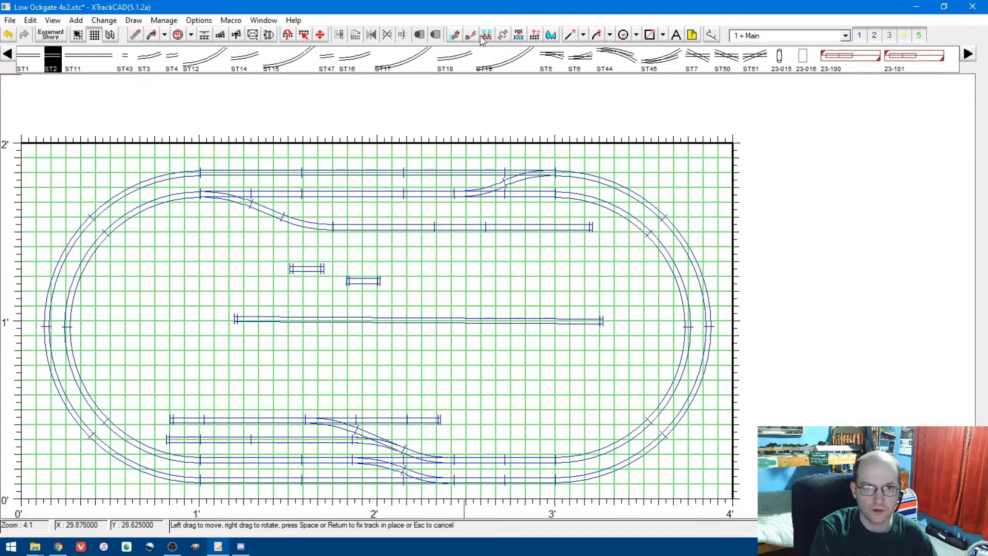
pyautogui.click(482, 37)
pyautogui.click(321, 269)
pyautogui.click(362, 282)
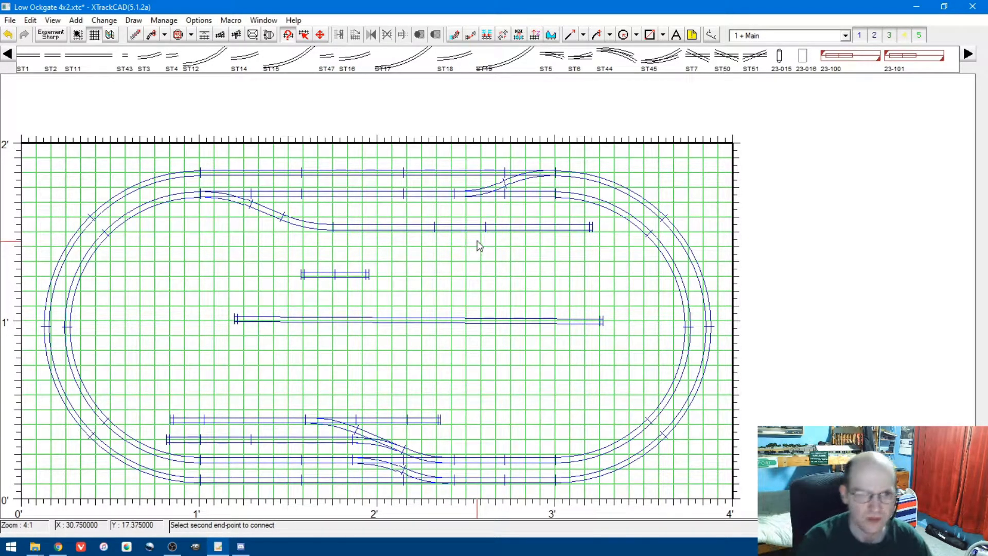
# - Create parallel tracks below and above the central straight track with a separation of 1.000000
pyautogui.scroll(1, 438, 292)
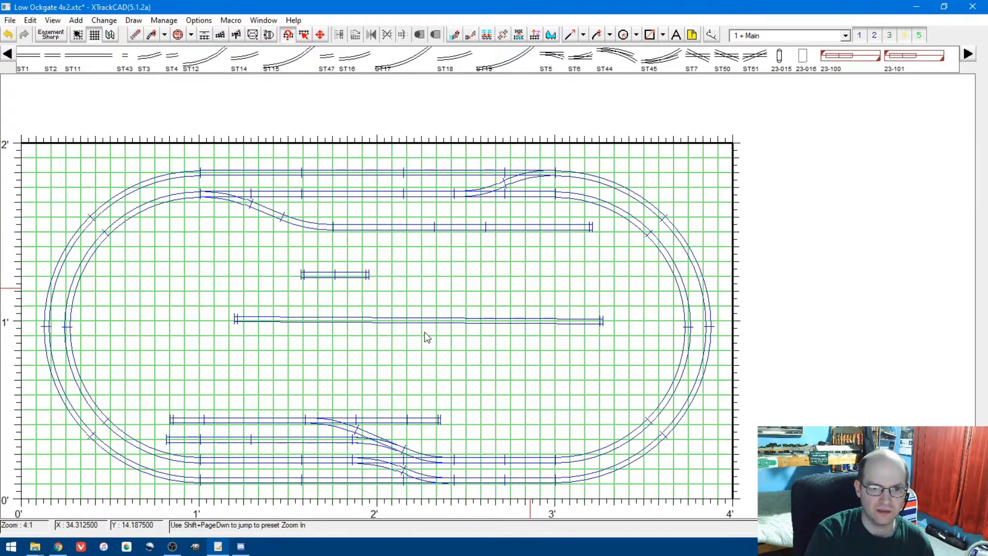
pyautogui.scroll(-1, 430, 335)
pyautogui.scroll(1, 397, 160)
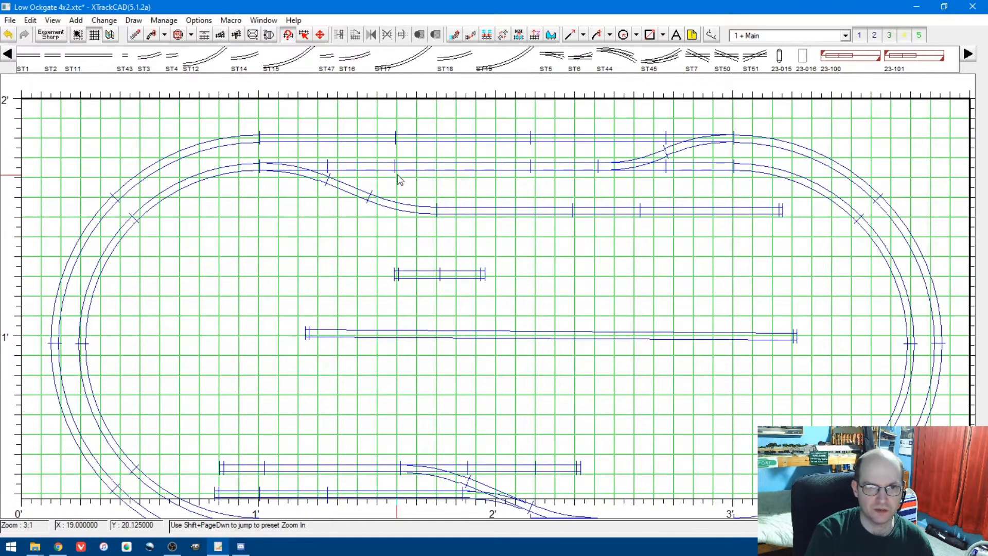
pyautogui.click(204, 35)
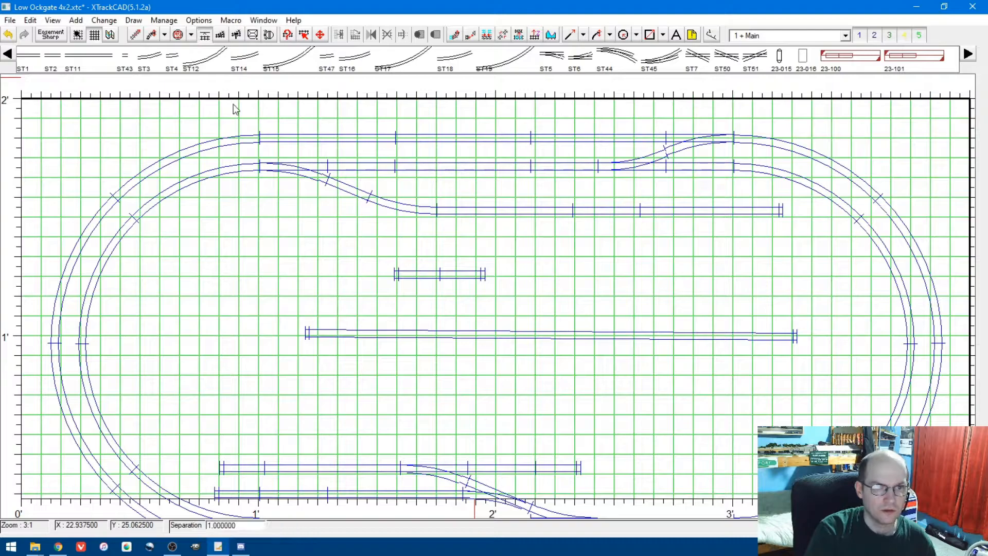
pyautogui.moveTo(372, 342); pyautogui.dragTo(375, 360)
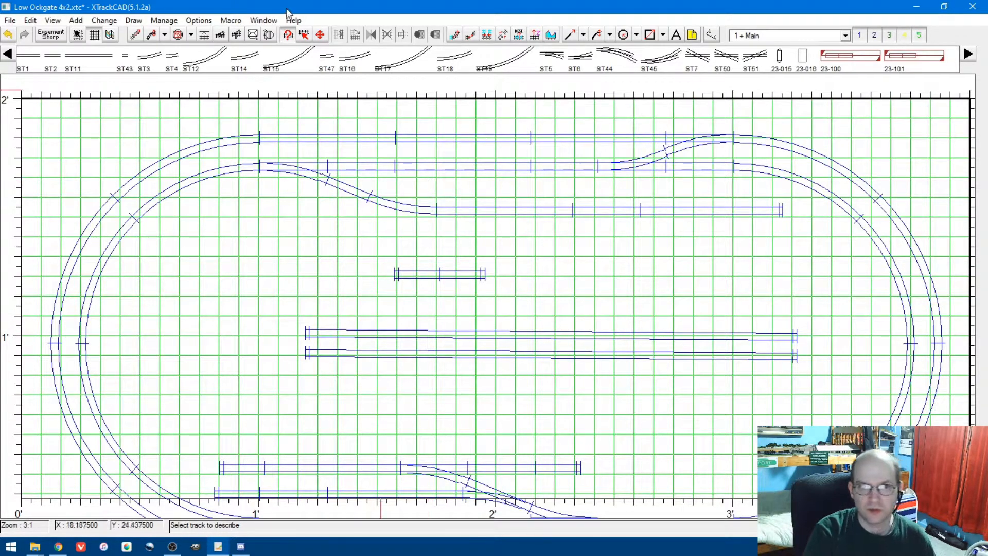
pyautogui.click(497, 330)
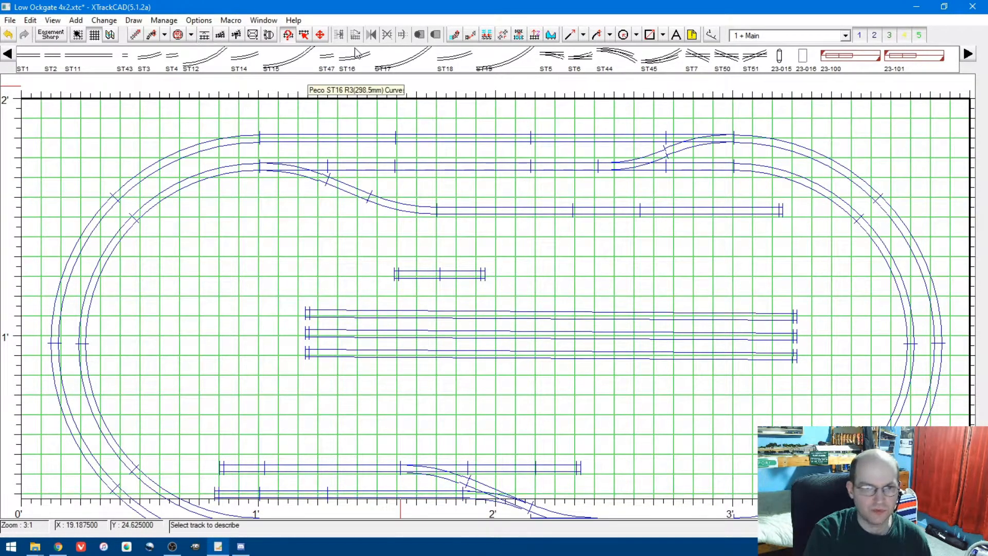
# - Delete the middle one of the three parallel central tracks
pyautogui.click(305, 36)
pyautogui.click(438, 335)
pyautogui.press('Delete')
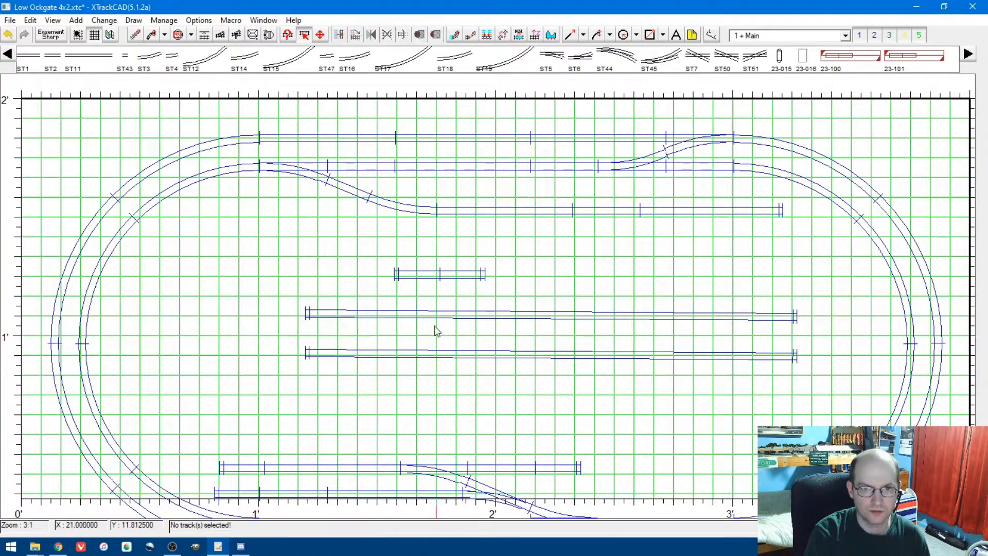
# - Try to insert an ST6 left turnout in the lower central track and join its branch to the upper central track
pyautogui.click(580, 56)
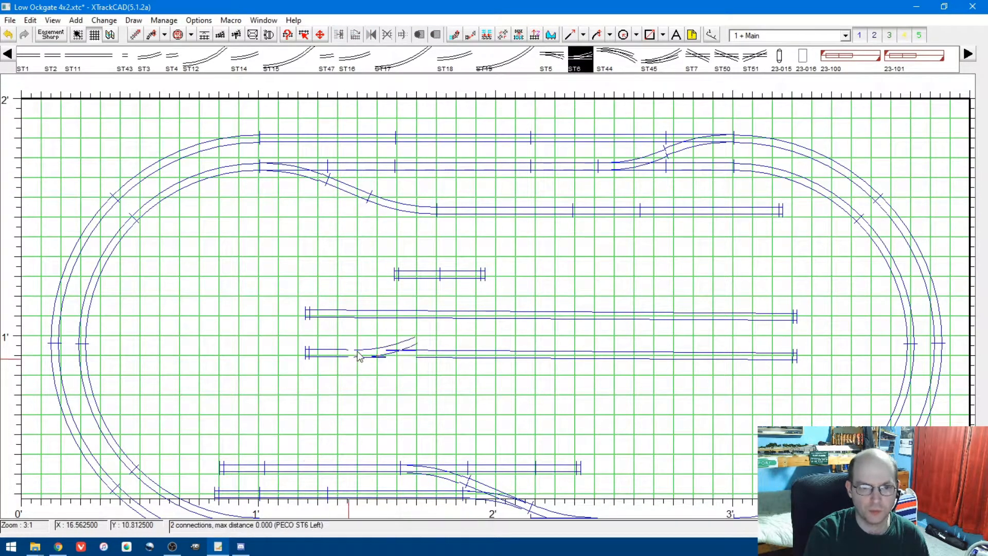
pyautogui.click(373, 362)
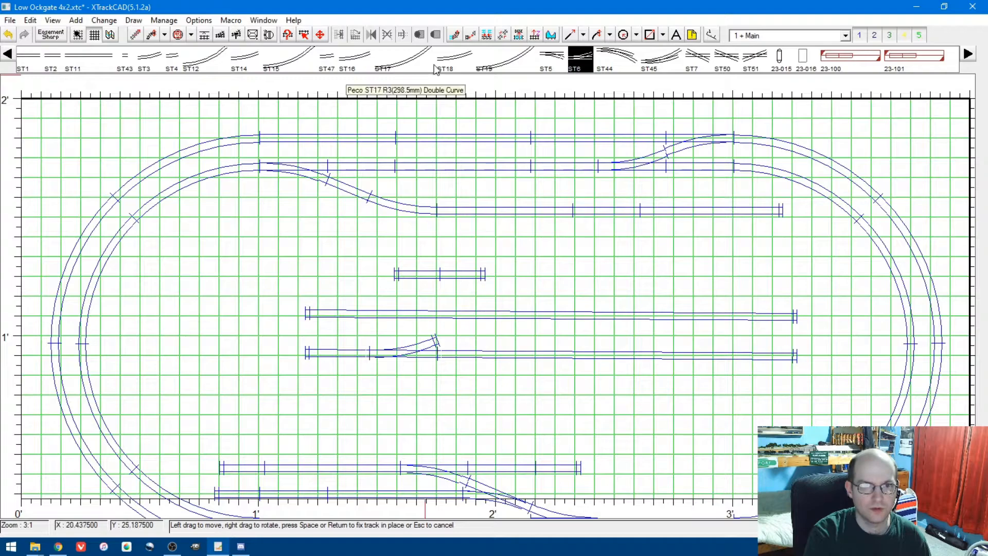
pyautogui.click(471, 35)
pyautogui.click(435, 341)
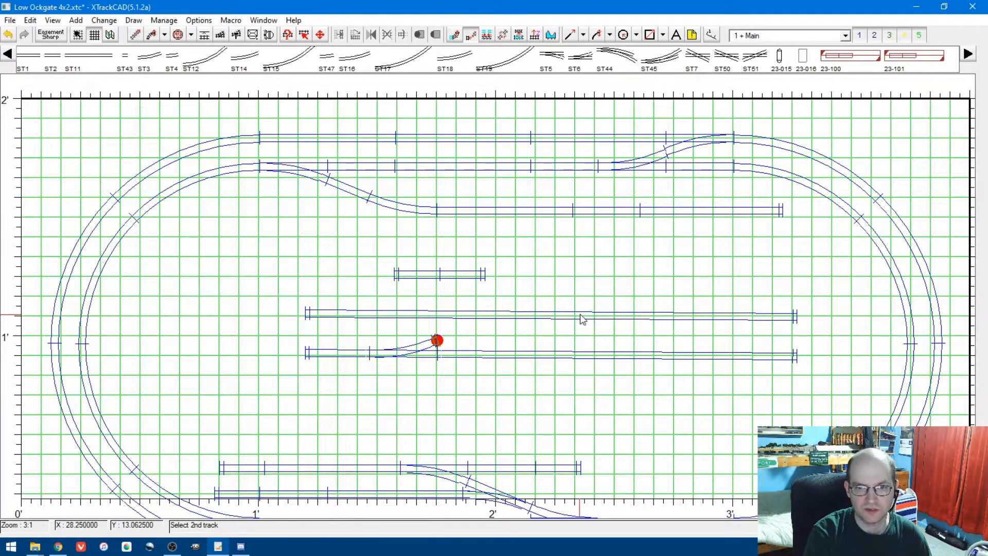
pyautogui.click(515, 312)
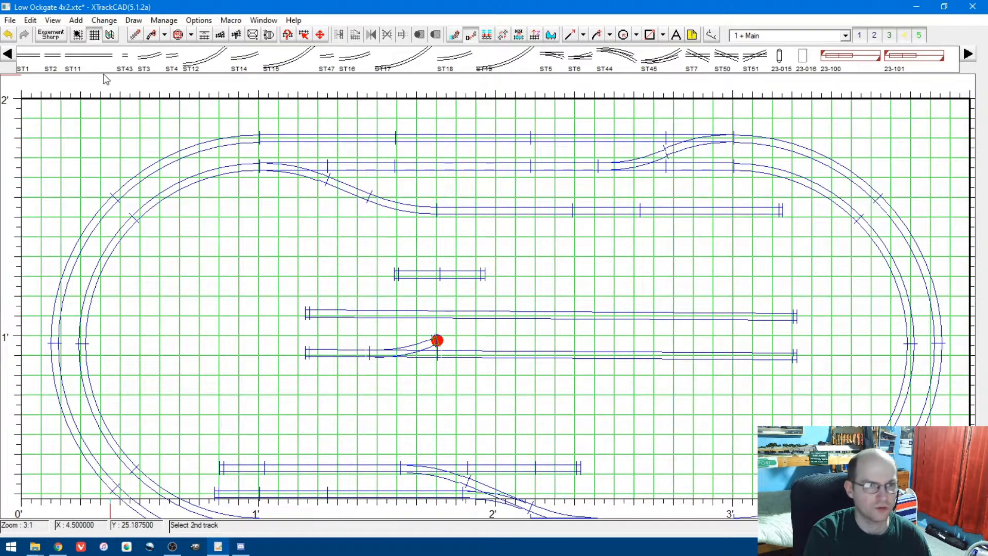
pyautogui.hotkey('ctrl', 'z')
# - Show the Peco-55 parts, and insert an SL-E392F turnout near the left end of the lower central track
pyautogui.rightClick(165, 59)
pyautogui.click(170, 66)
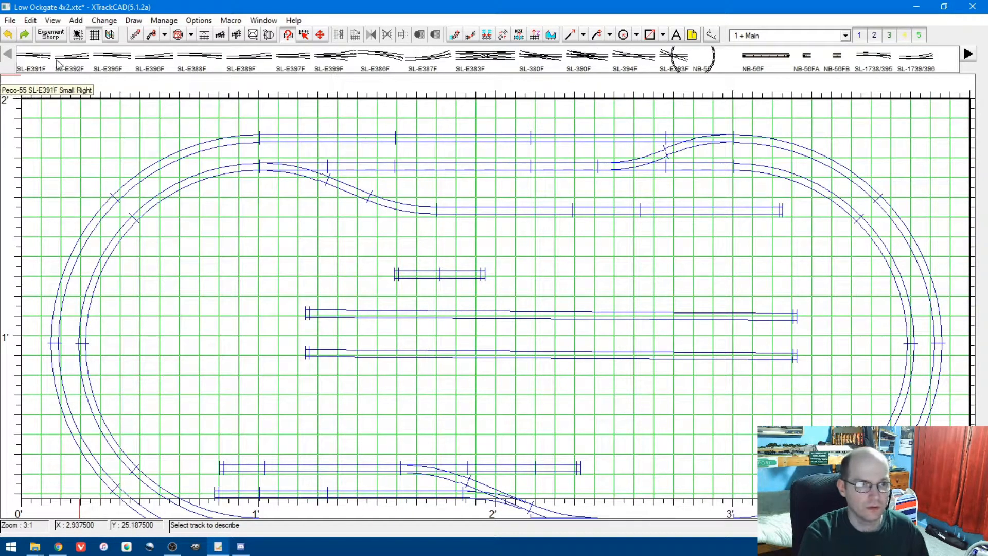
pyautogui.click(73, 58)
pyautogui.moveTo(267, 361); pyautogui.dragTo(335, 360)
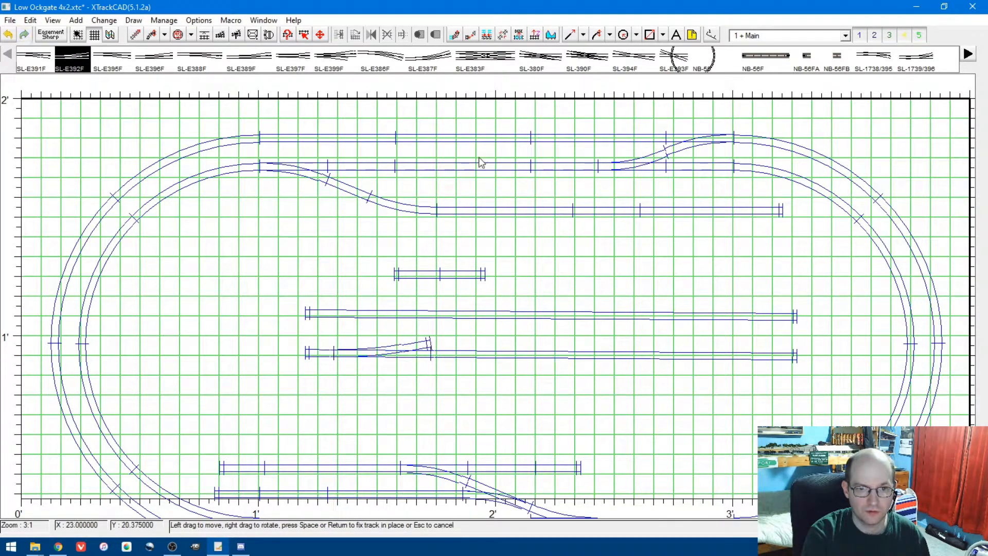
# - Join the diverging end of the SL-E392F turnout to the upper central track at about the 2.7 ft mark
pyautogui.click(471, 34)
pyautogui.click(430, 344)
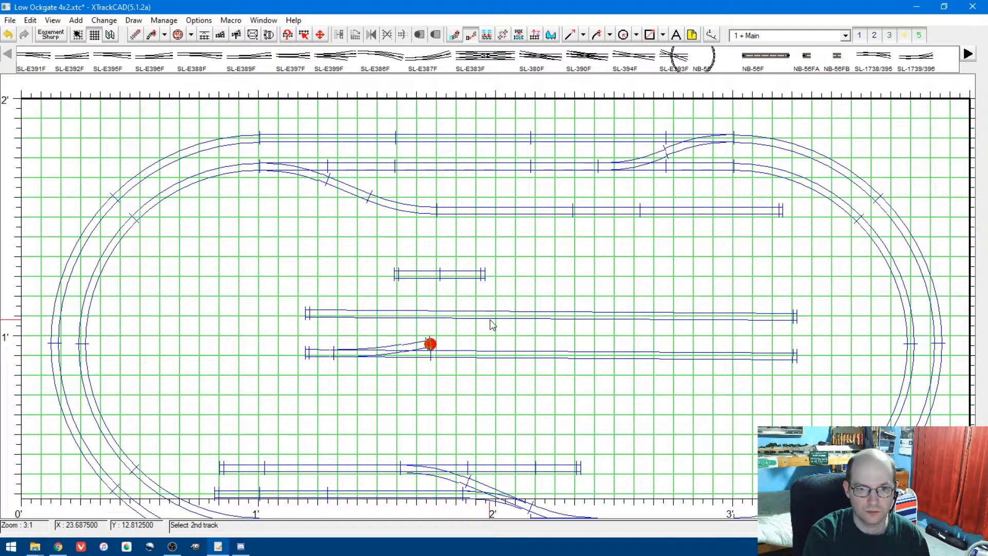
pyautogui.click(663, 315)
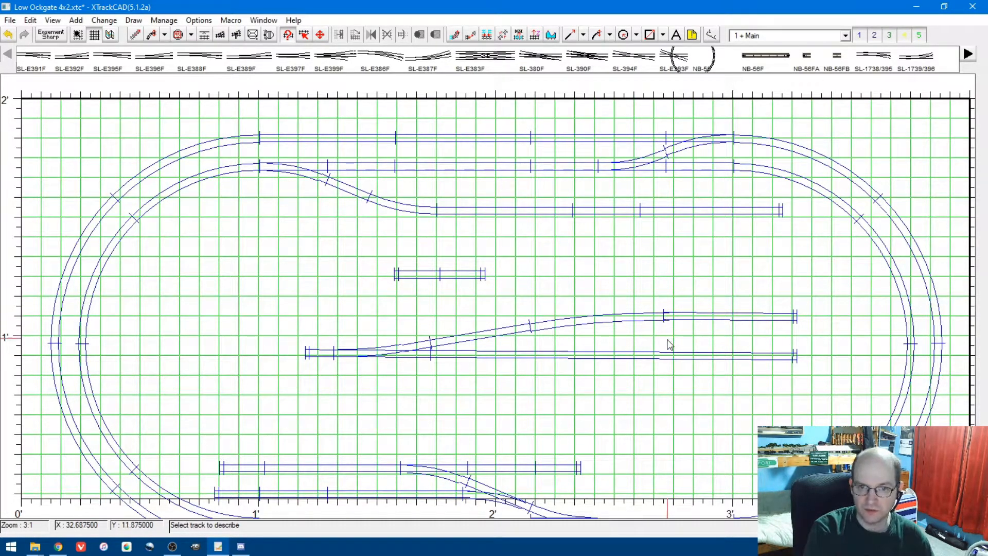
# - Try to connect the free right-hand ends of the two central tracks to each other
pyautogui.scroll(-1, 667, 335)
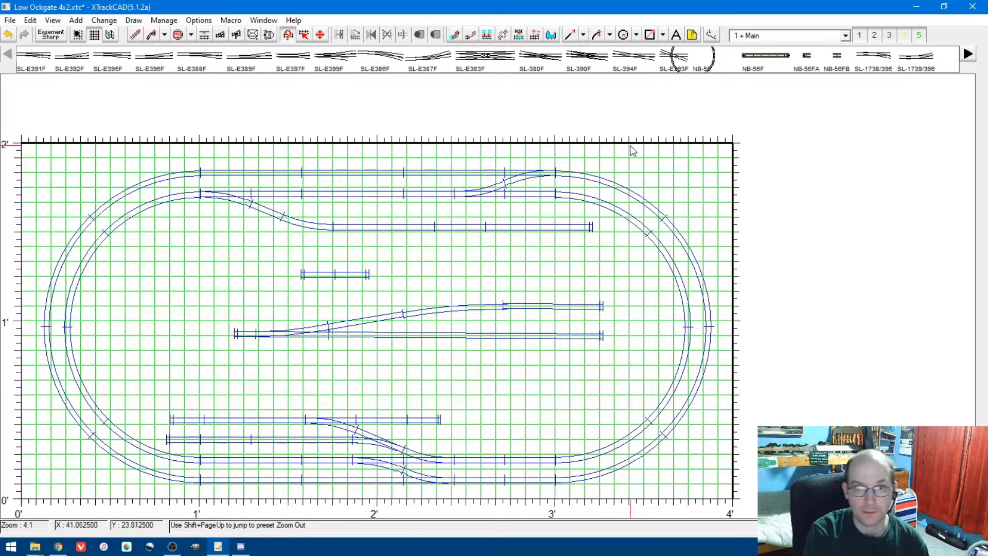
pyautogui.click(486, 37)
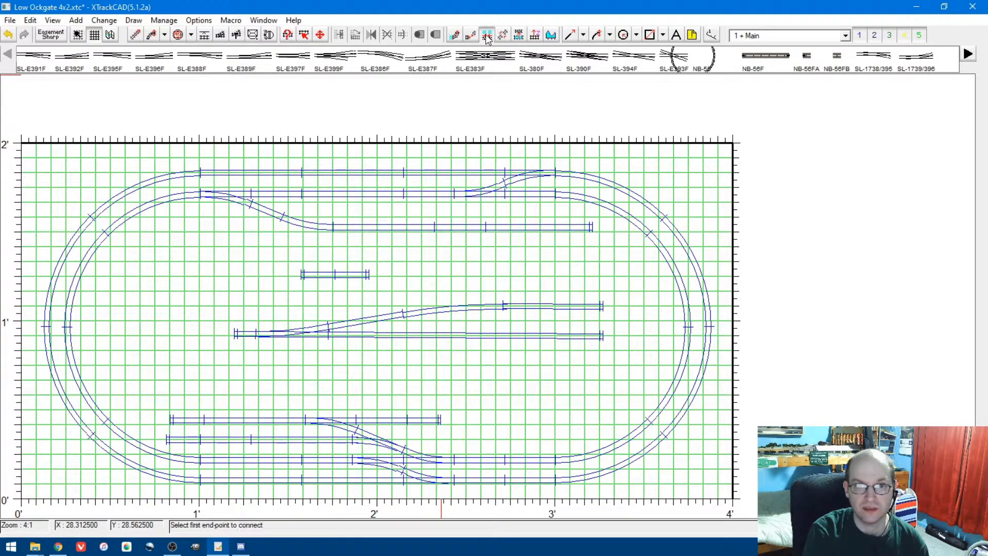
pyautogui.click(601, 325)
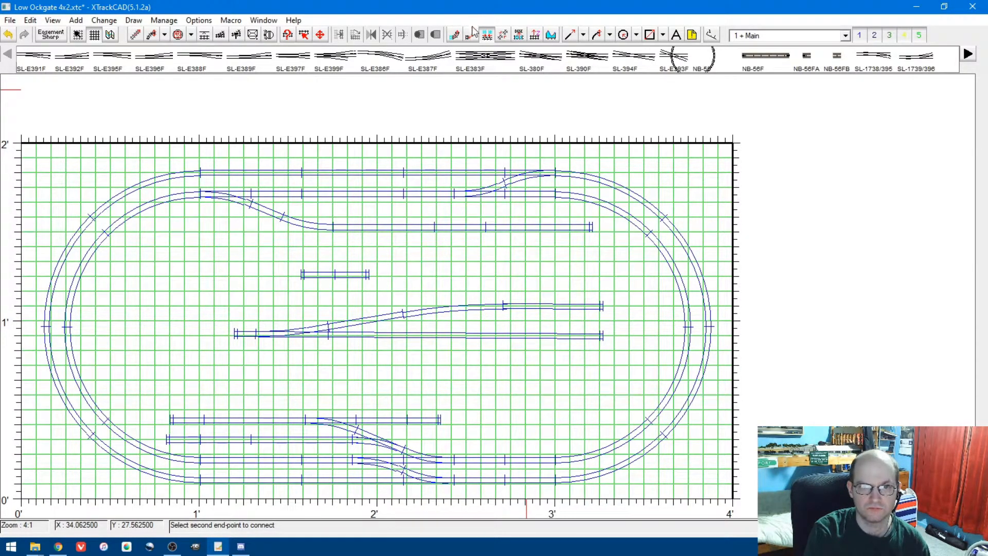
pyautogui.click(473, 37)
pyautogui.click(599, 307)
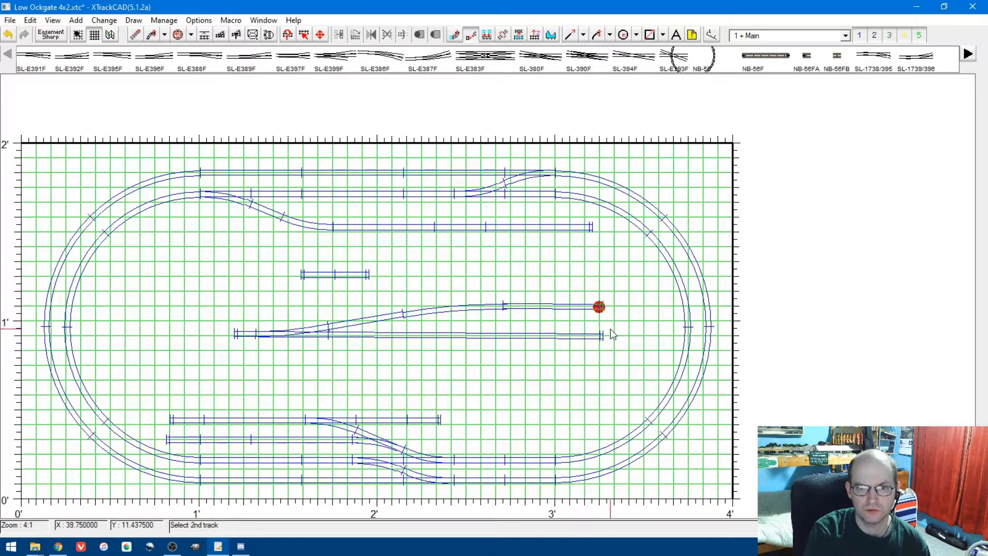
pyautogui.click(487, 37)
pyautogui.click(601, 306)
pyautogui.click(602, 336)
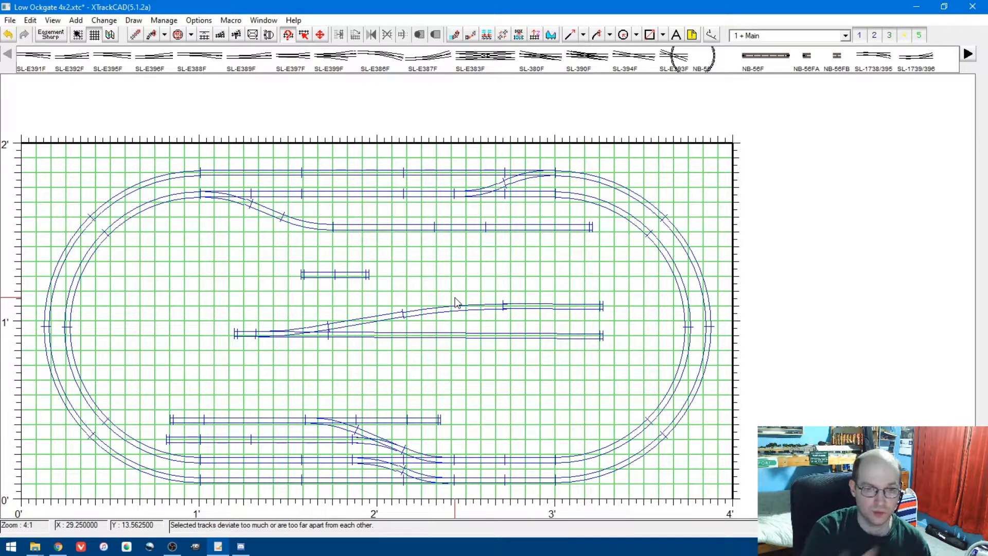
pyautogui.click(471, 35)
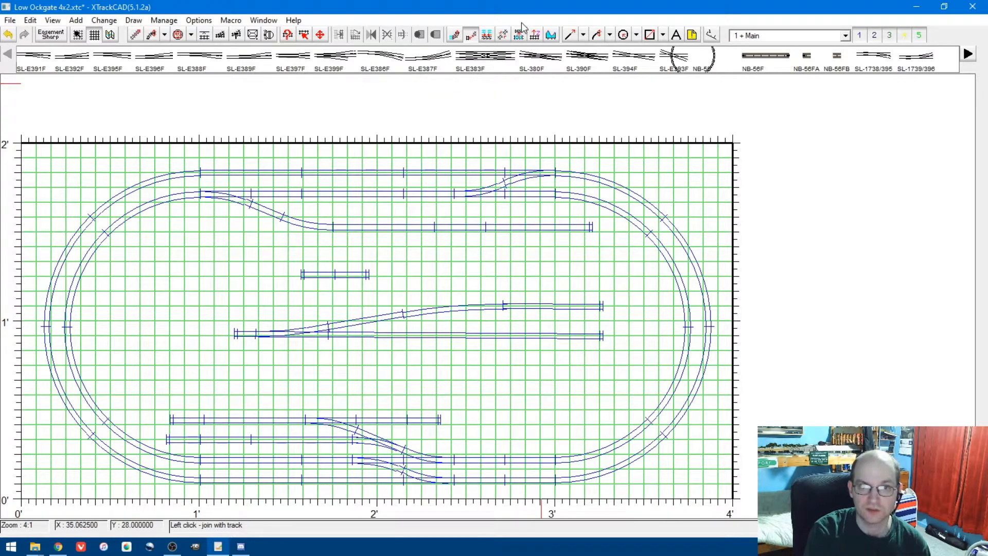
pyautogui.press('Escape')
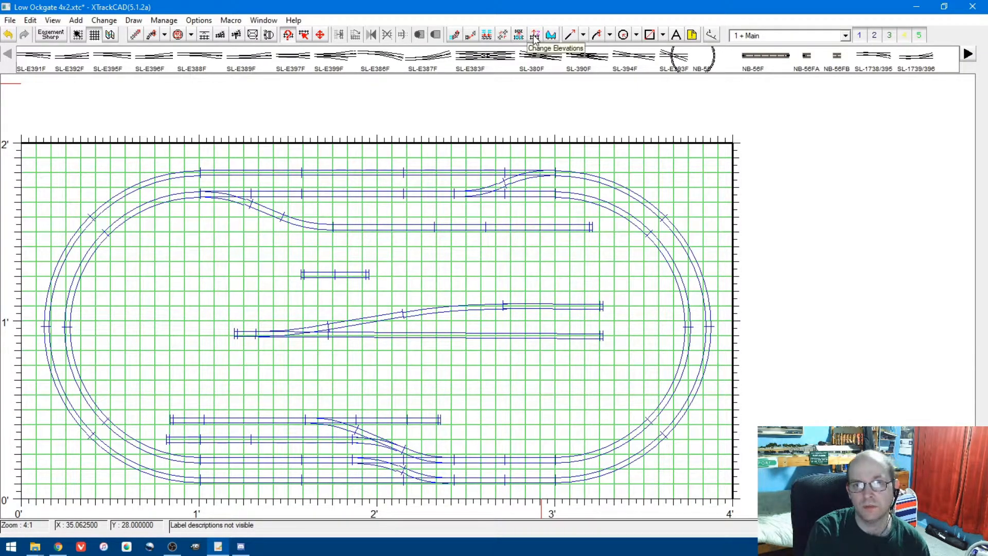
# - Give the inner oval's upper straight a defined elevation of 1 at its joint near the 2.4 ft mark
pyautogui.click(534, 36)
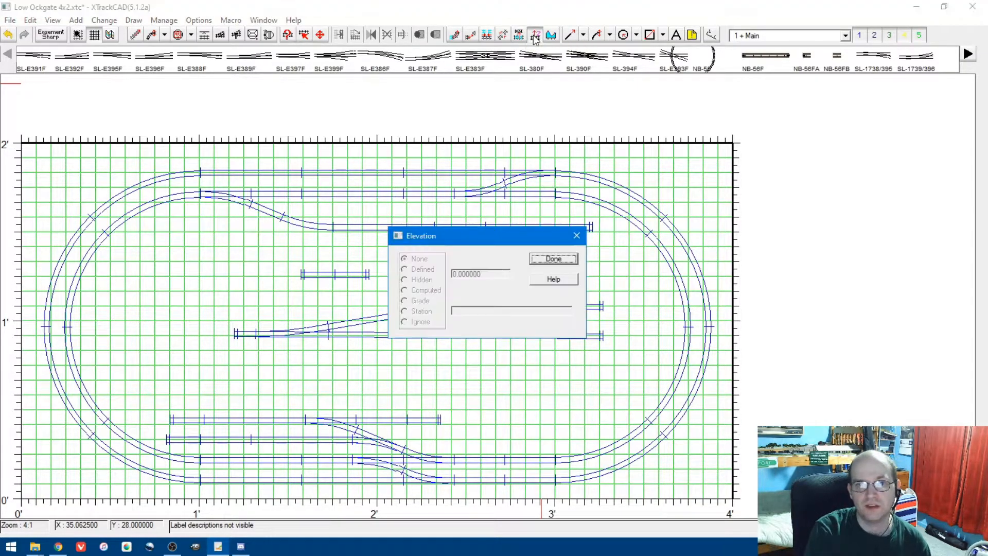
pyautogui.click(454, 194)
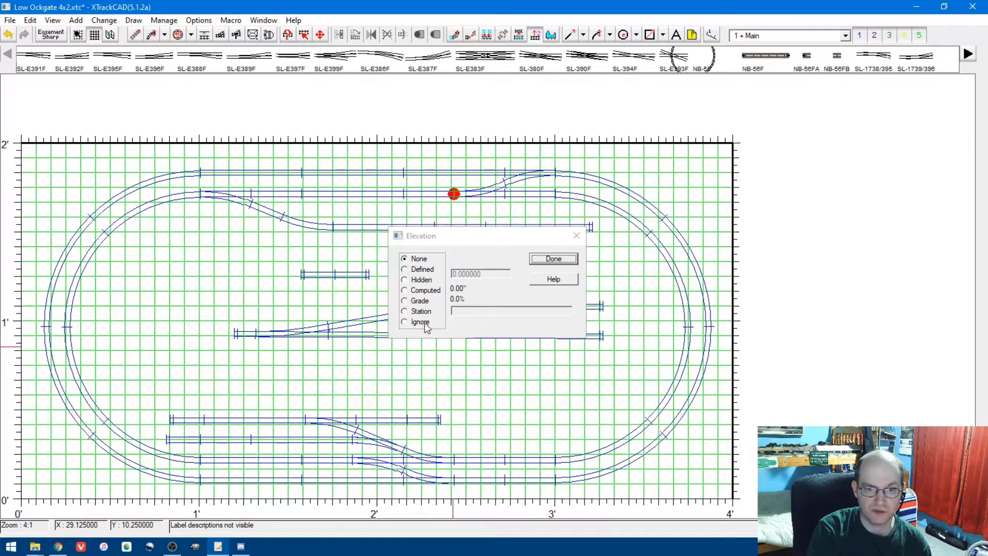
pyautogui.click(431, 270)
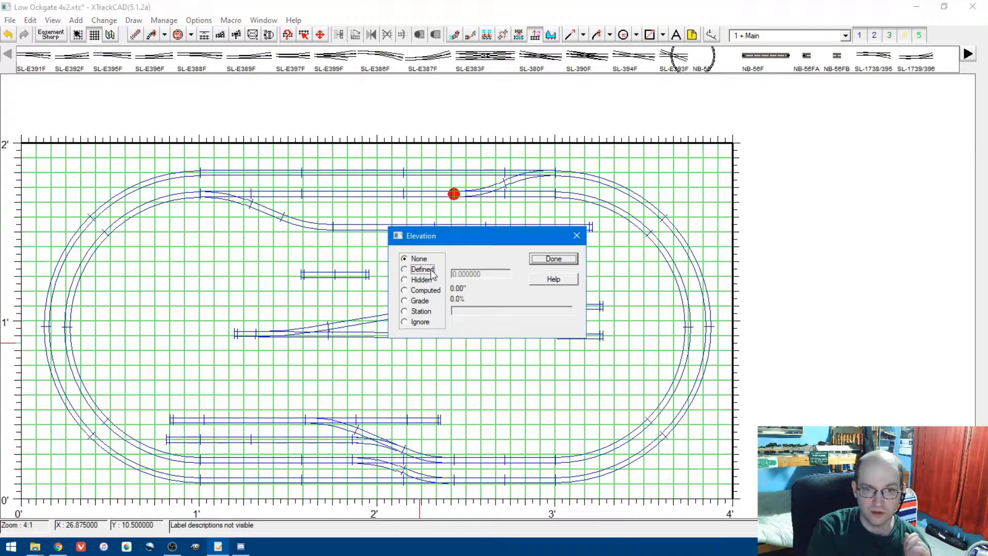
pyautogui.press('Tab')
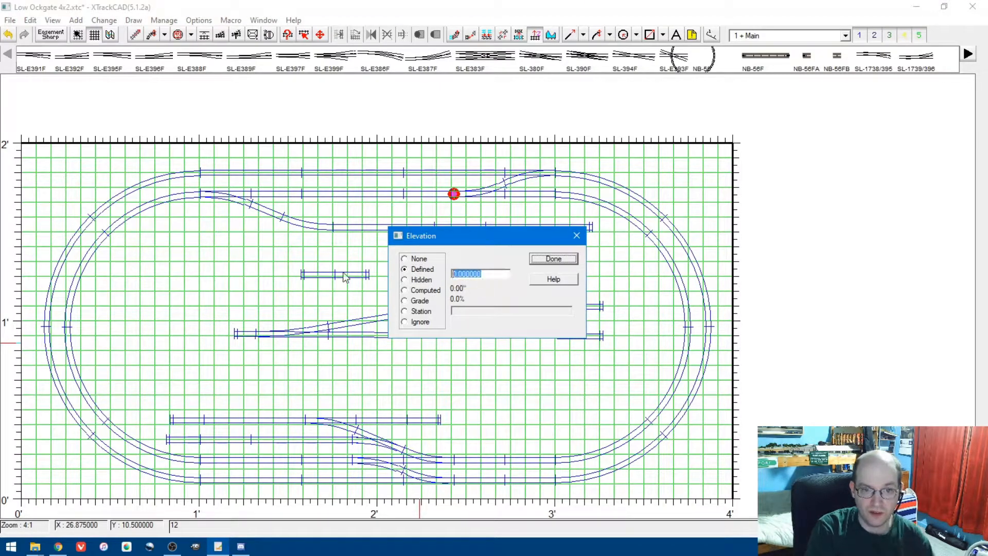
pyautogui.click(552, 258)
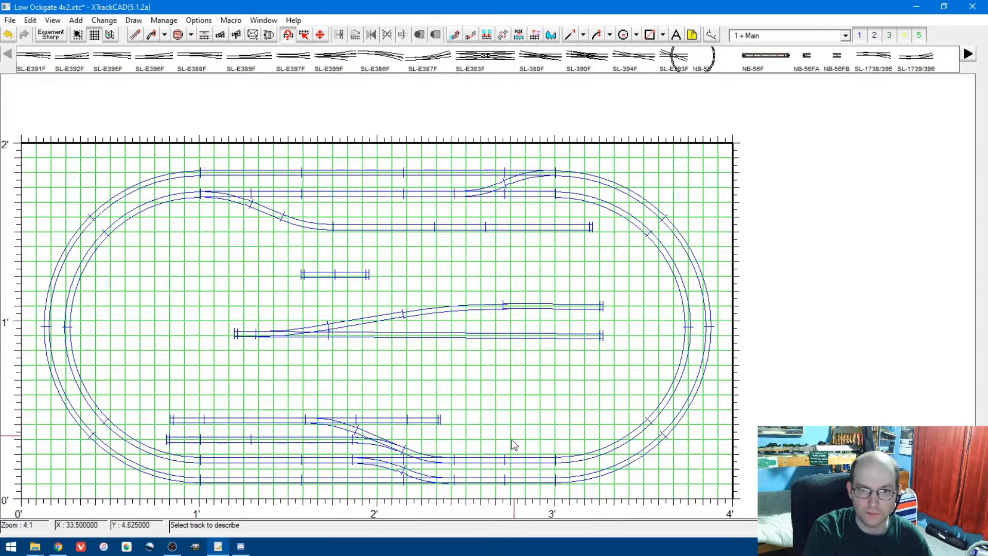
# - Give the inner oval's lower straight a defined elevation of 0 at its joint near the 2.4 ft mark
pyautogui.click(535, 35)
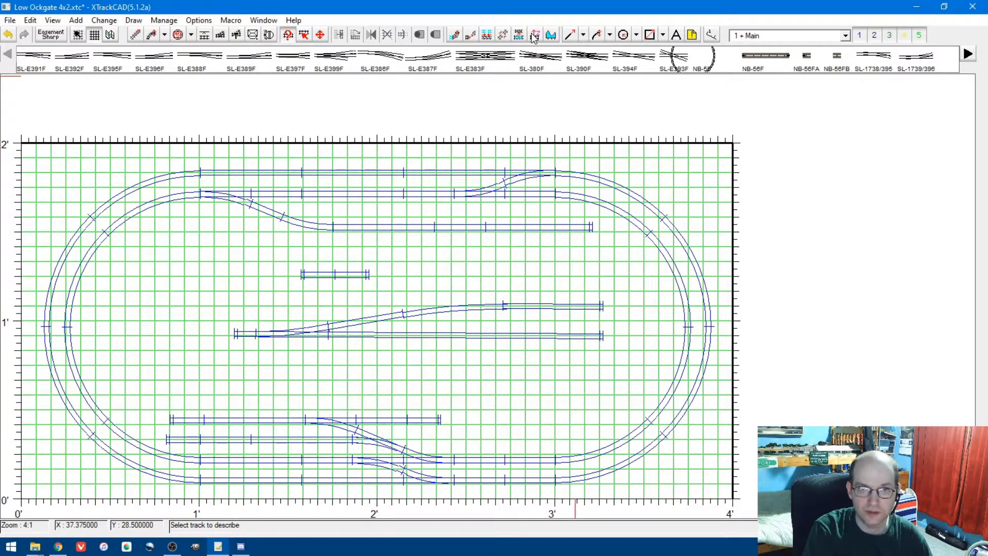
pyautogui.click(454, 461)
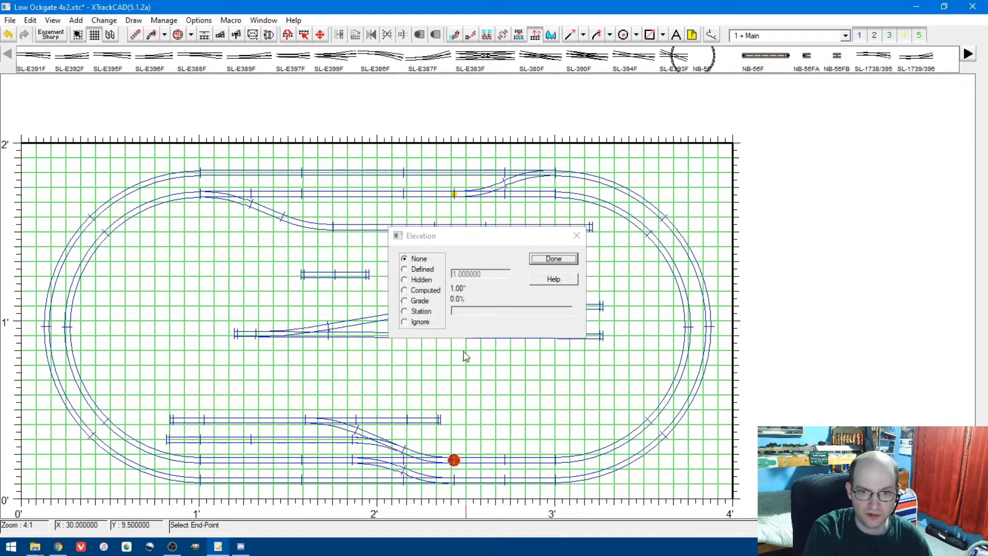
pyautogui.click(420, 269)
pyautogui.doubleClick(480, 273)
pyautogui.write('0')
pyautogui.click(553, 258)
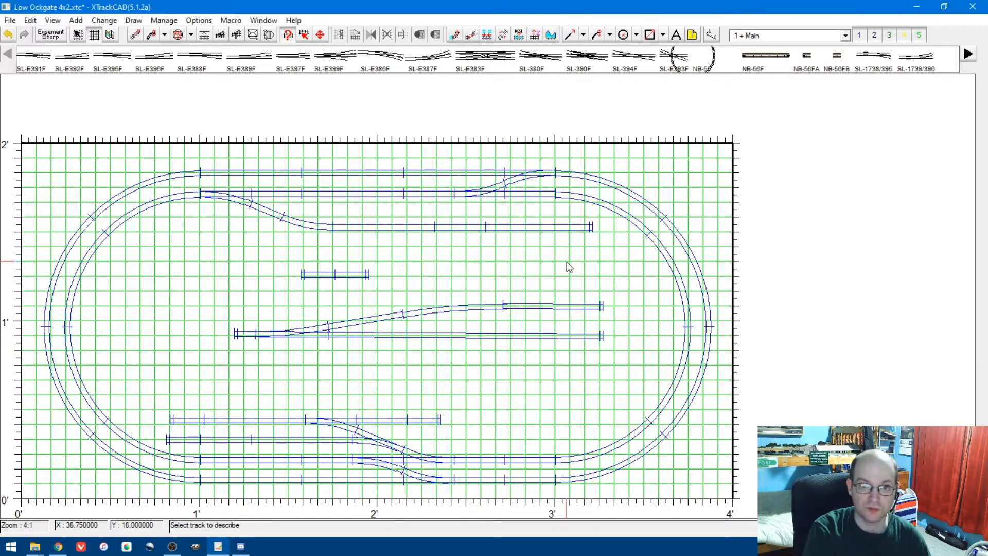
# - Plot the elevation profile from the upper to the lower defined elevation point around the inner oval's right-hand curve
pyautogui.click(551, 35)
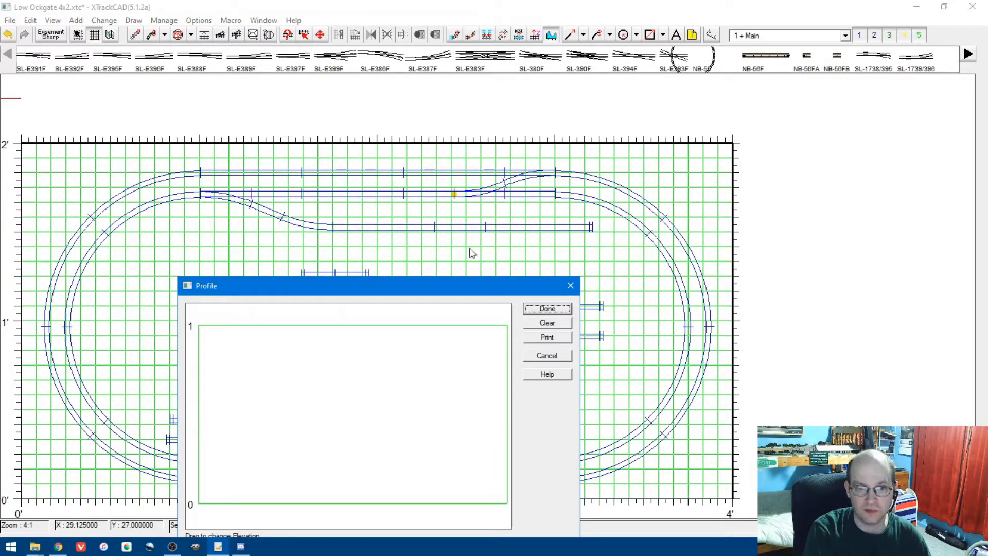
pyautogui.moveTo(367, 283); pyautogui.dragTo(245, 185)
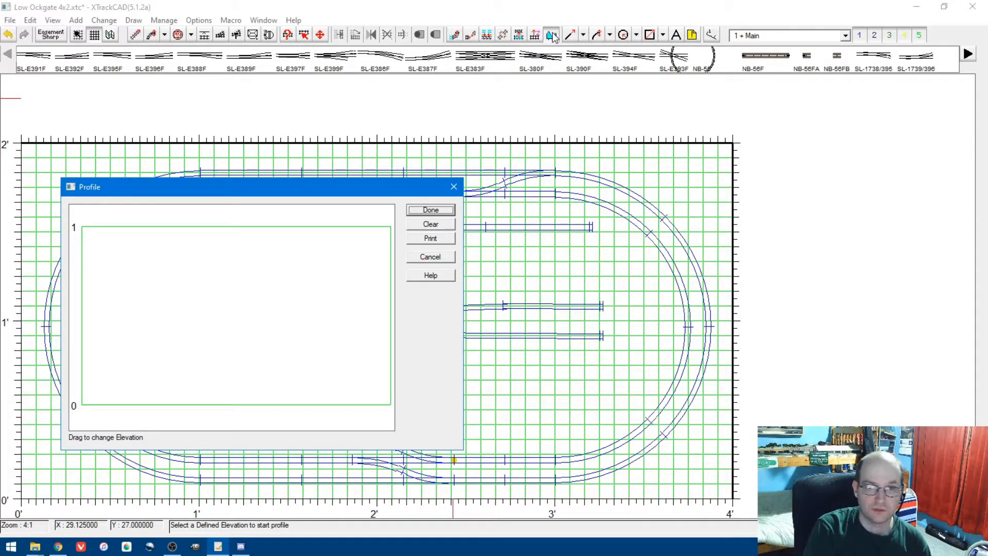
pyautogui.click(443, 210)
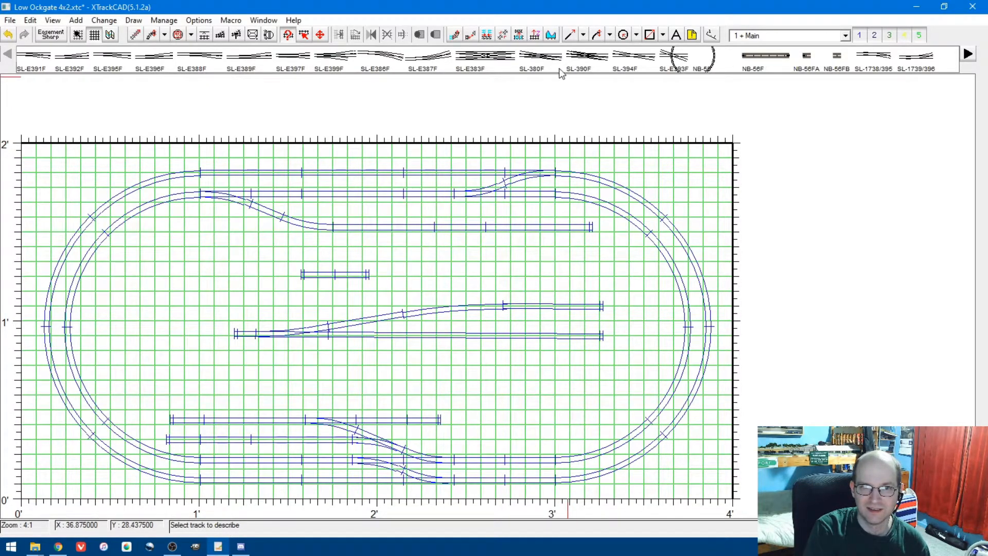
pyautogui.click(551, 36)
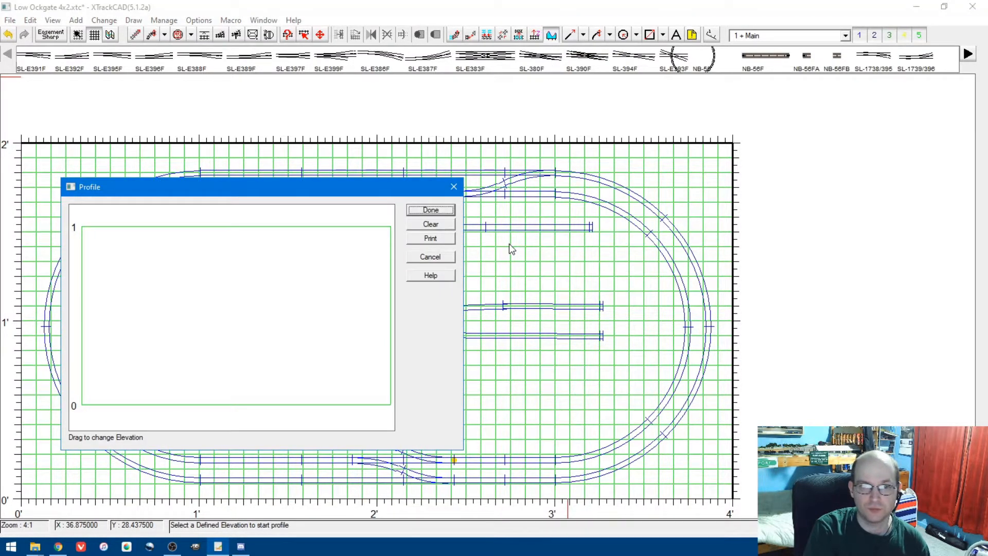
pyautogui.moveTo(402, 186); pyautogui.dragTo(341, 136)
pyautogui.click(453, 195)
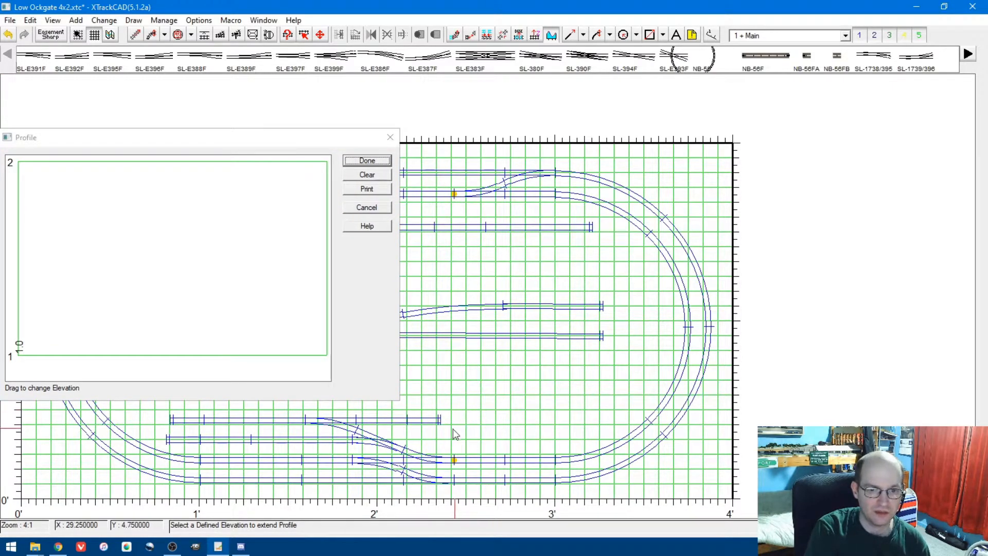
pyautogui.click(454, 460)
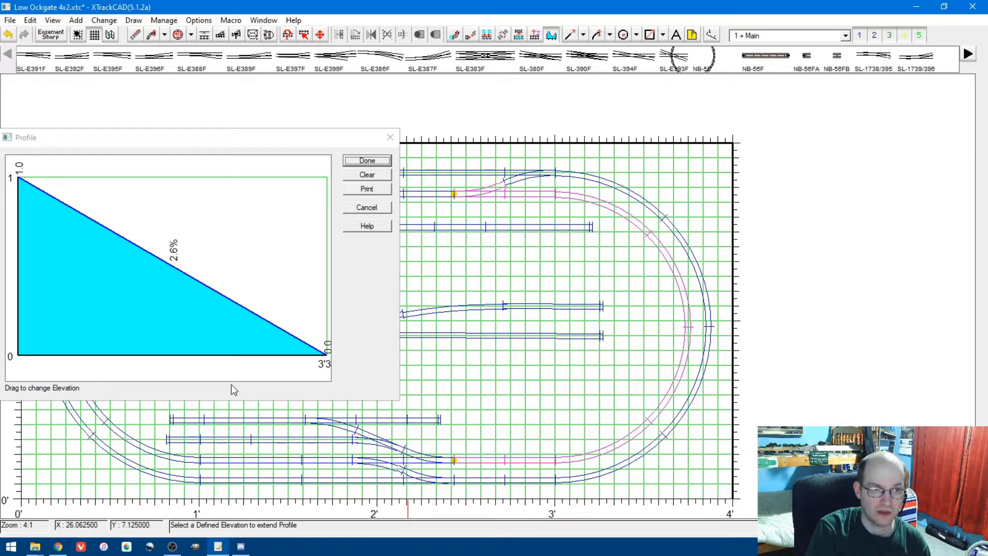
pyautogui.moveTo(177, 137); pyautogui.dragTo(246, 108)
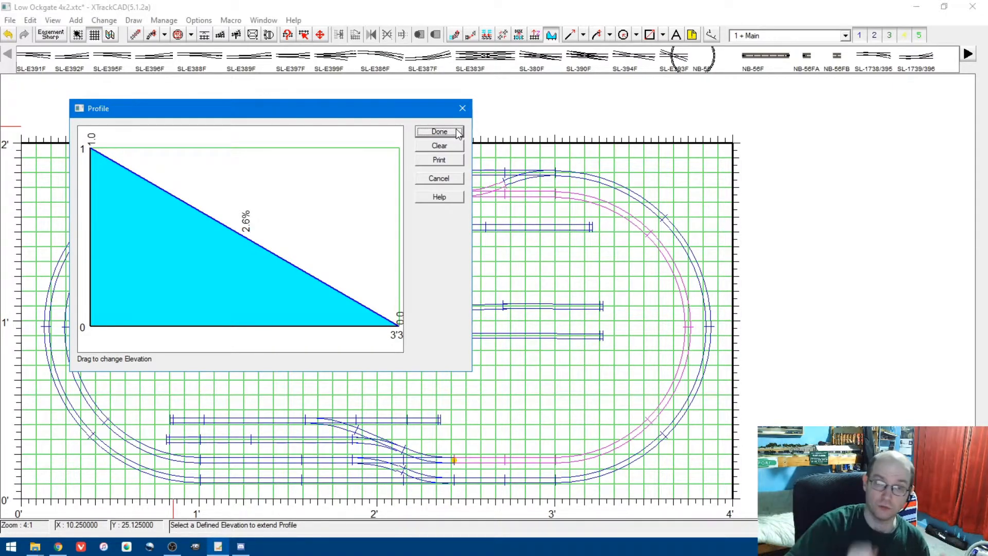
pyautogui.click(439, 132)
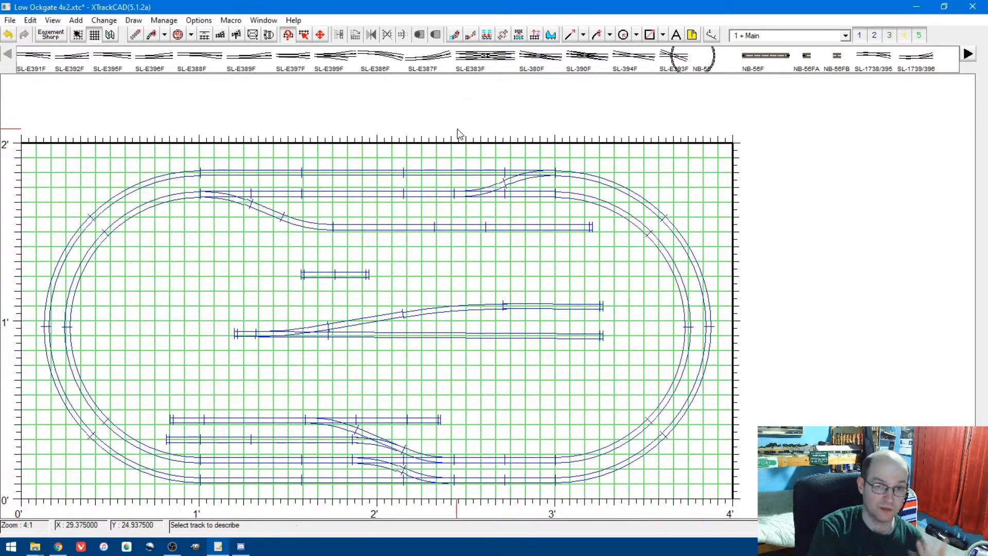
# - Draw two slanted straight lines across the upper tracks, near the 1 ft and 3.1 ft marks
pyautogui.scroll(1, 462, 242)
pyautogui.scroll(-1, 462, 242)
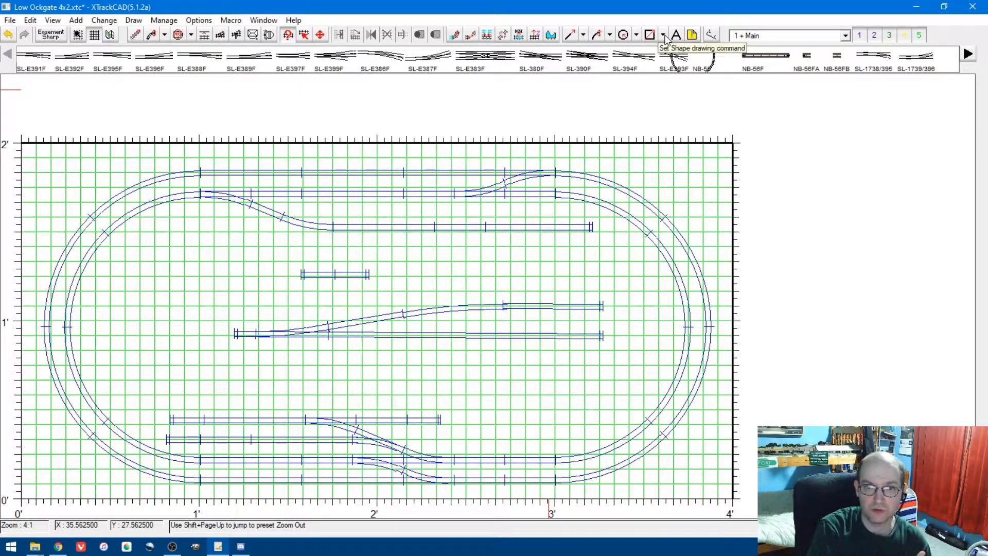
pyautogui.click(569, 35)
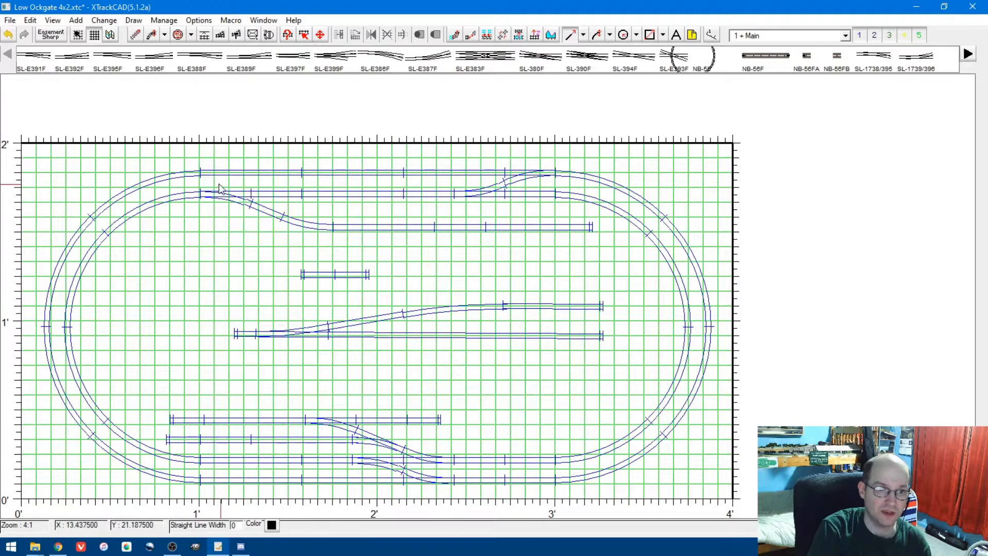
pyautogui.moveTo(196, 153); pyautogui.dragTo(180, 249)
pyautogui.click(569, 35)
pyautogui.moveTo(557, 147); pyautogui.dragTo(586, 241)
pyautogui.press('Escape')
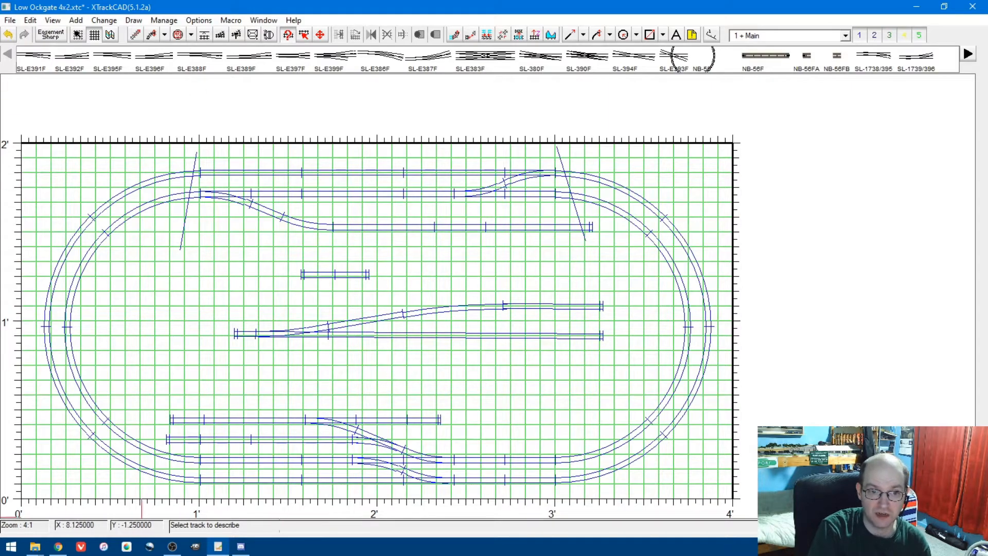
# - Draw a thick diagonal line across the oval's upper-left curves, ending near the 0.9 ft mark inside the oval
pyautogui.click(582, 35)
pyautogui.click(628, 80)
pyautogui.moveTo(55, 176)
pyautogui.mouseDown()
pyautogui.moveTo(122, 277)
pyautogui.moveTo(184, 338)
pyautogui.mouseUp()
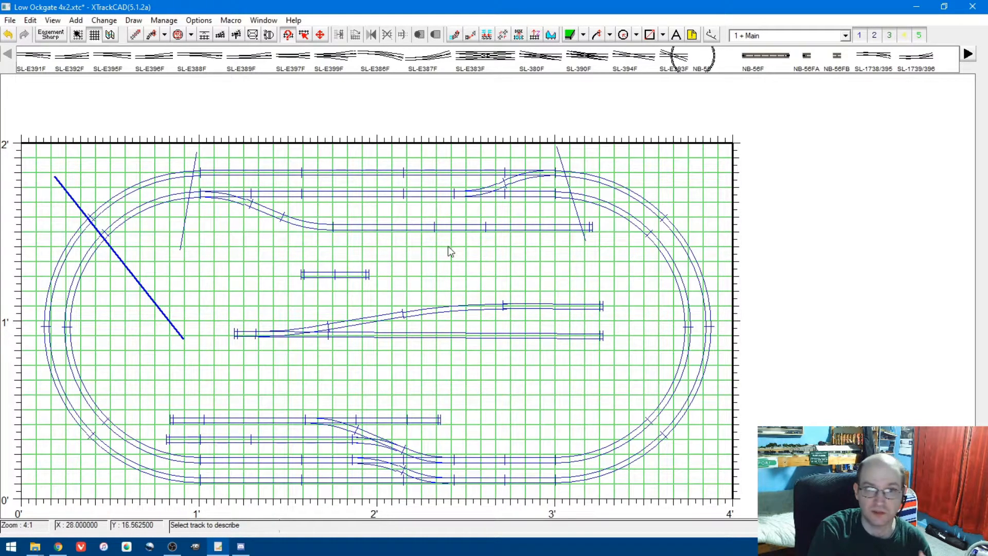
pyautogui.click(608, 35)
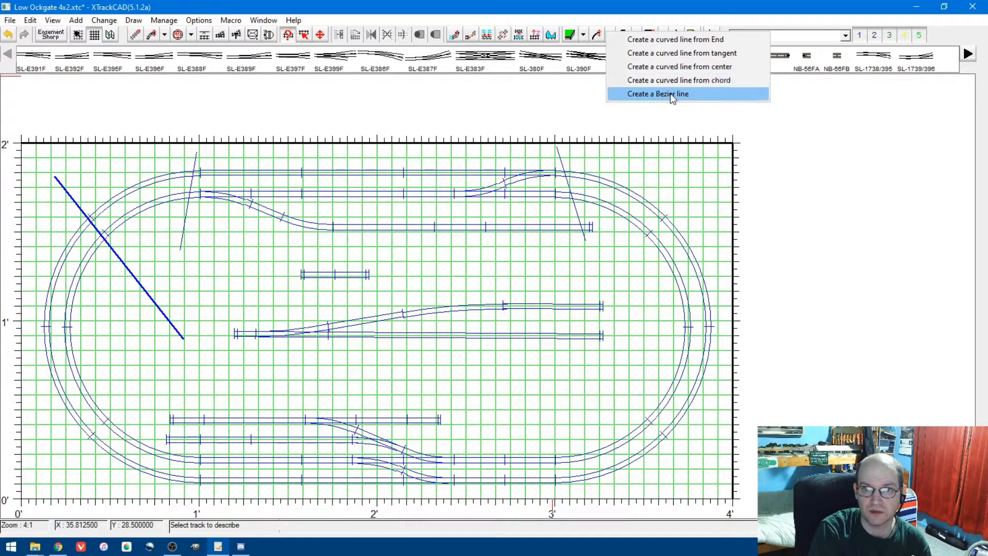
pyautogui.click(659, 10)
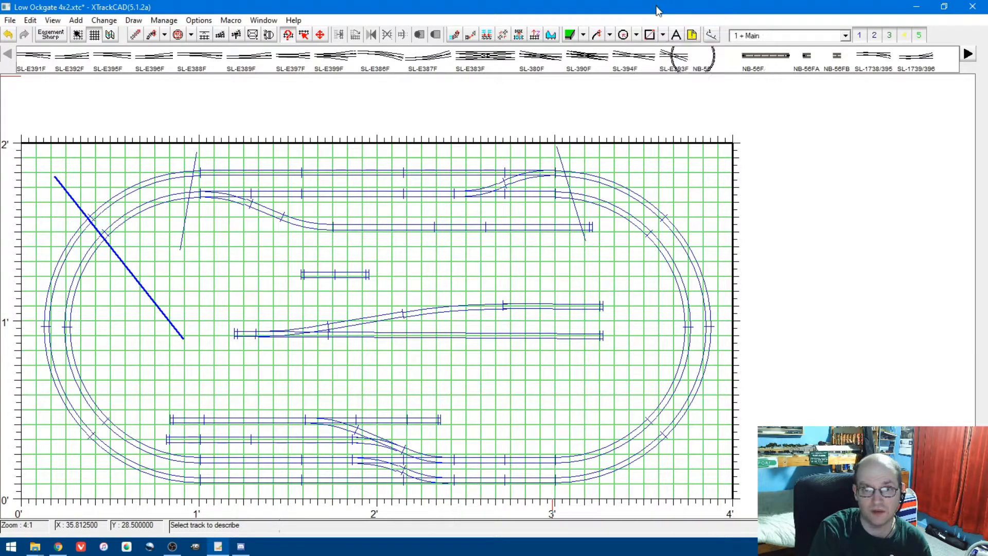
pyautogui.click(638, 35)
pyautogui.click(714, 6)
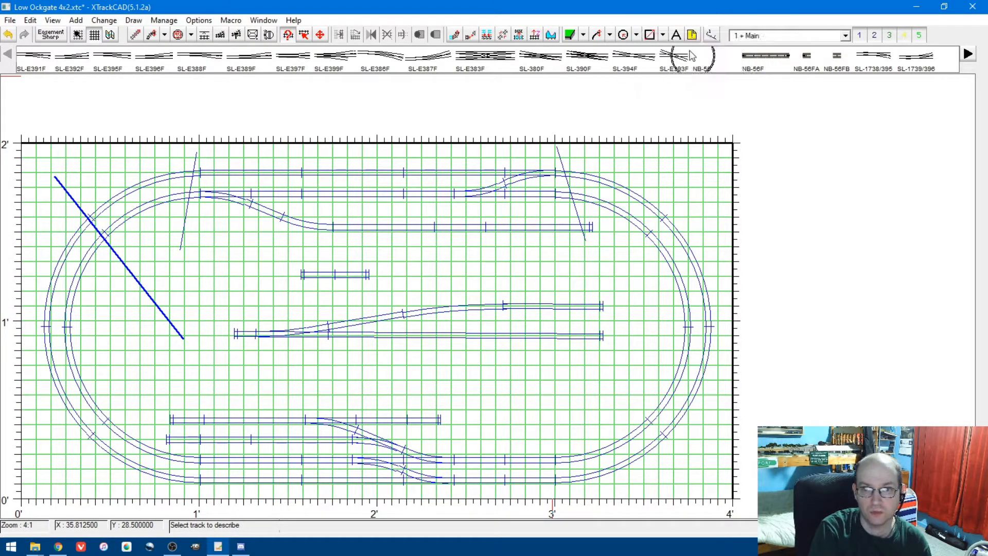
# - Place the text "hello" at font size 400 over the upper-right tracks, starting near the 2.4 ft mark
pyautogui.click(675, 36)
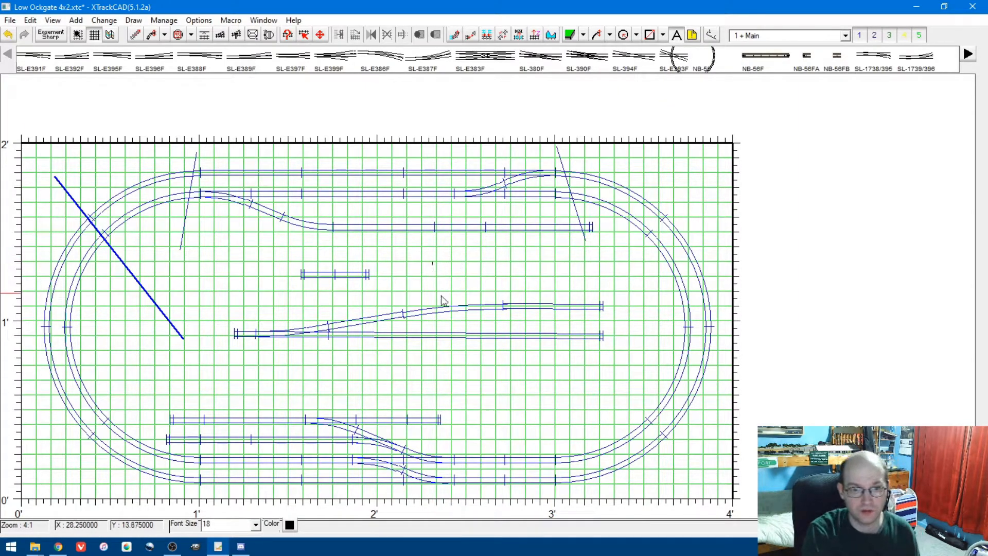
pyautogui.click(256, 525)
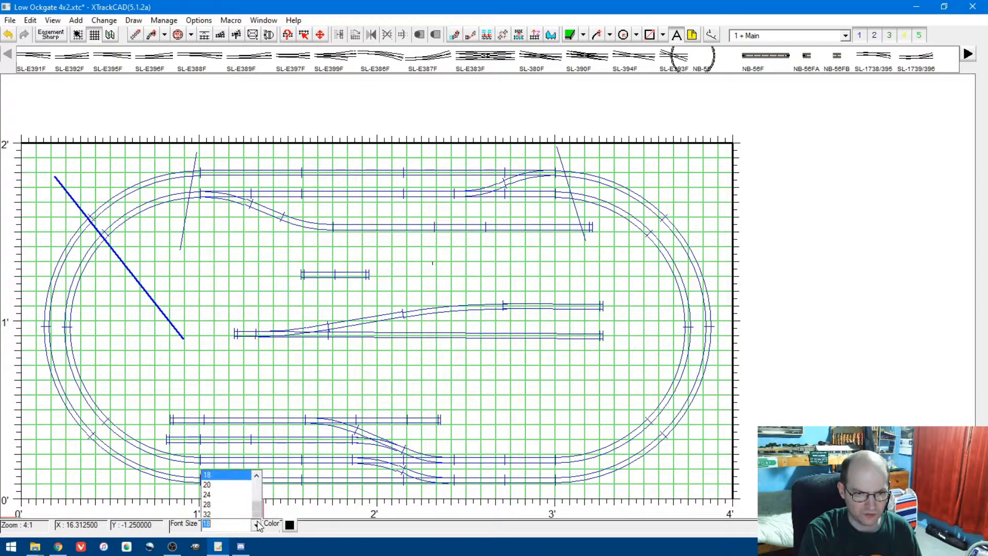
pyautogui.click(243, 492)
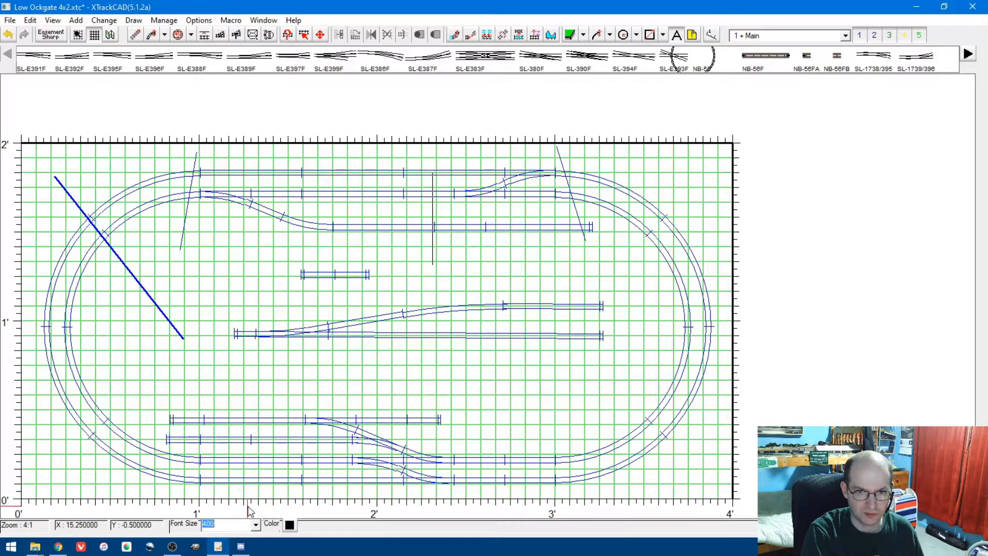
pyautogui.write('H')
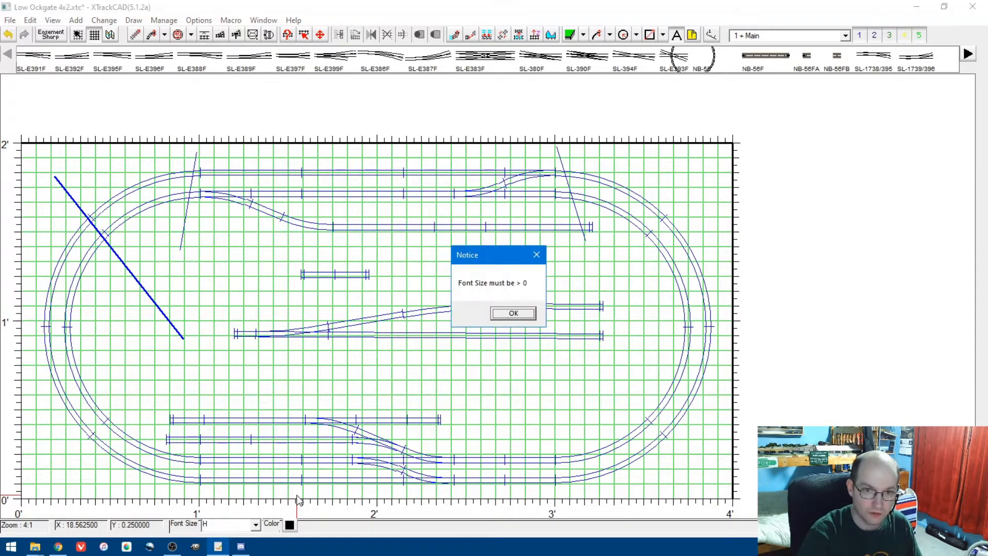
pyautogui.click(513, 313)
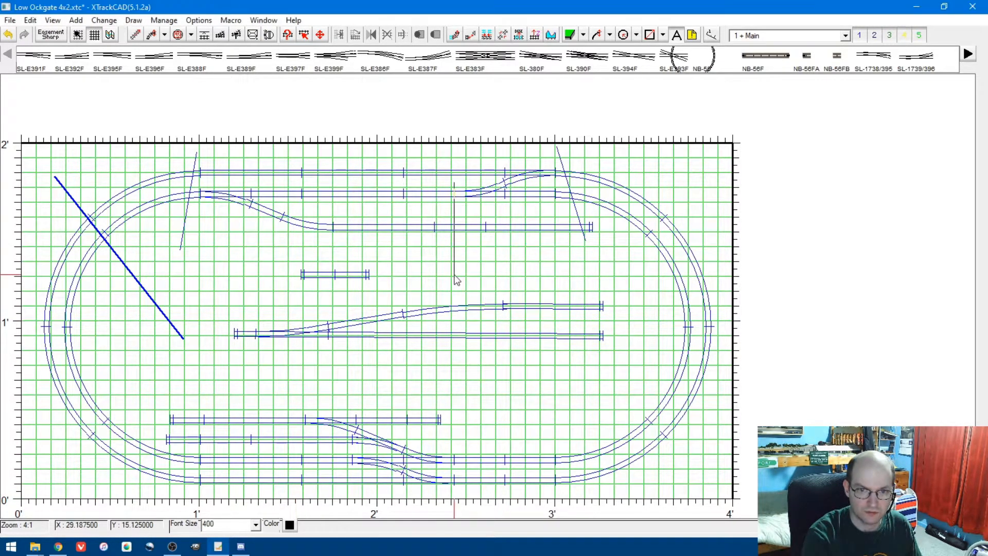
pyautogui.write('hello')
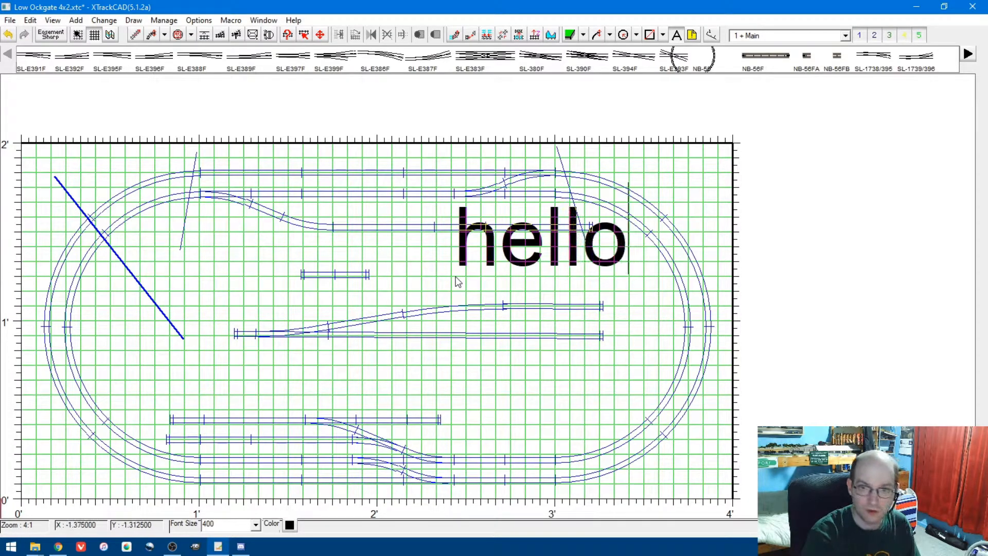
# - Place a note with the default text near the 2.1 ft mark inside the oval, and reopen it to check its text
pyautogui.click(692, 35)
pyautogui.click(390, 264)
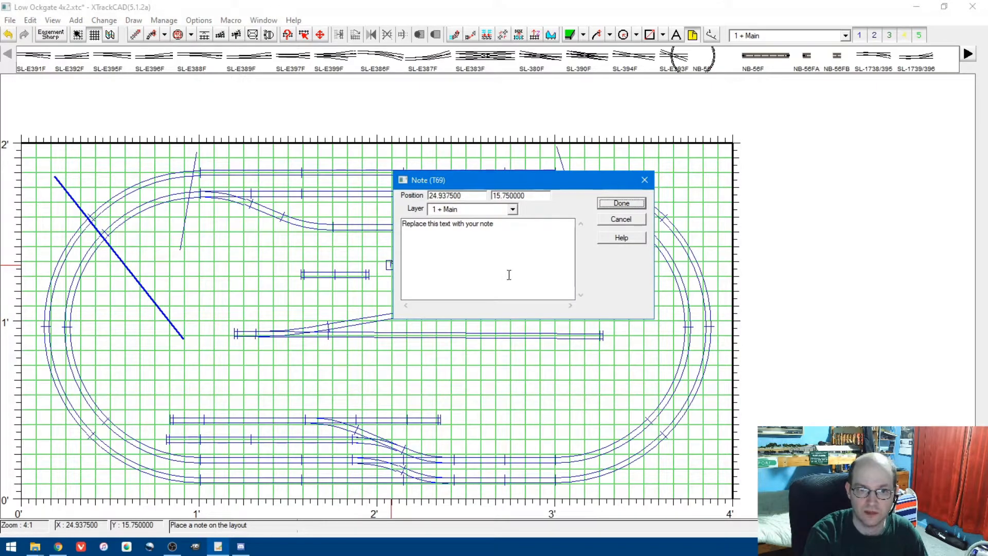
pyautogui.click(619, 210)
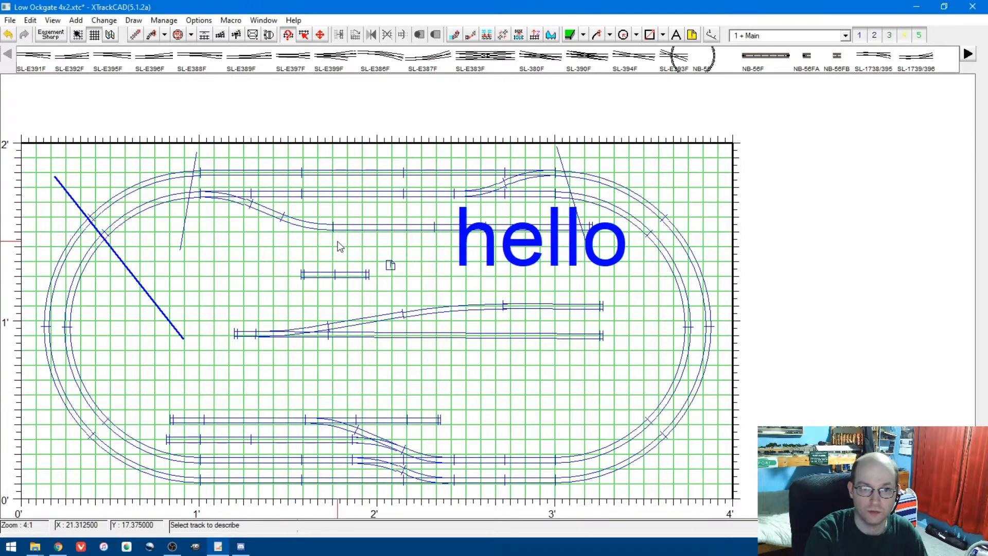
pyautogui.click(391, 264)
pyautogui.moveTo(534, 230); pyautogui.dragTo(425, 225)
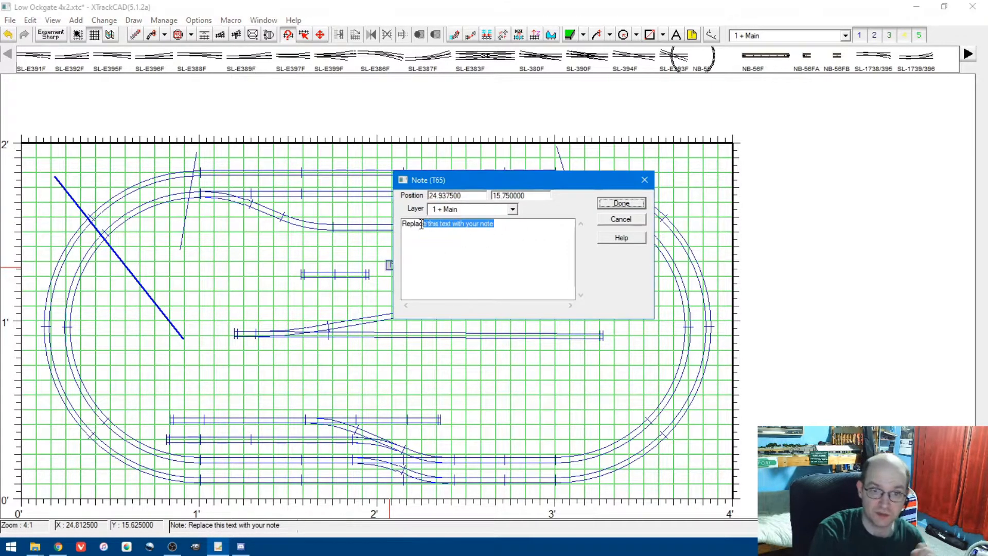
pyautogui.click(548, 237)
pyautogui.click(621, 203)
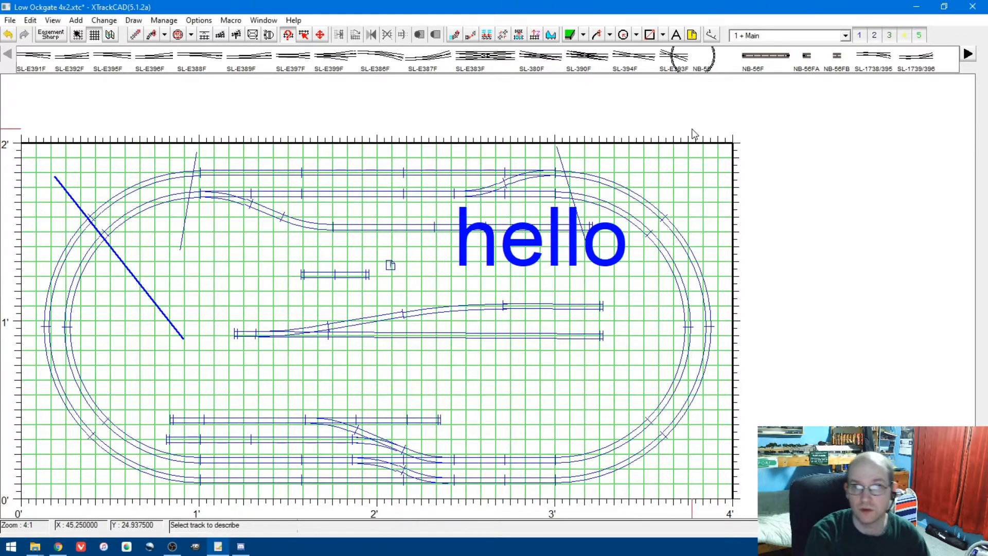
# - Measure the distance just above the middle tracks, from about the 1.2 ft to the 2.8 ft mark, with the ruler
pyautogui.click(712, 34)
pyautogui.moveTo(229, 308); pyautogui.dragTo(517, 296)
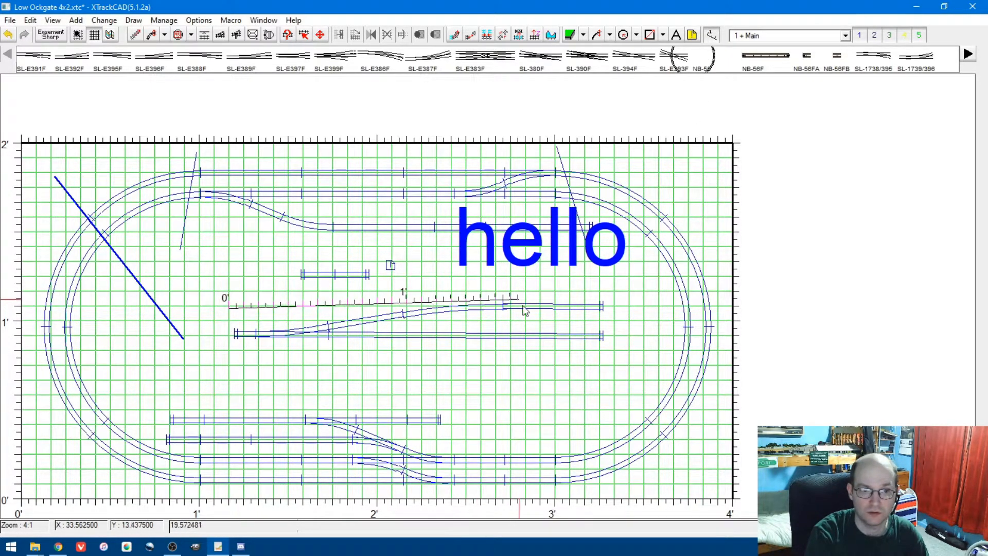
pyautogui.click(711, 34)
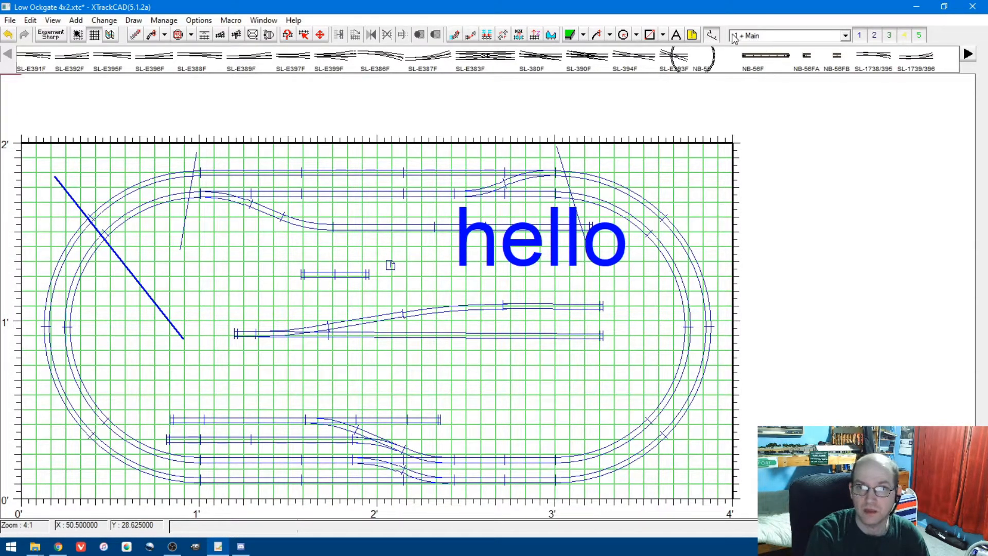
# - Look through the list of available layers, keeping Main as the current layer
pyautogui.click(824, 37)
pyautogui.scroll(-3, 812, 87)
pyautogui.scroll(-11, 815, 116)
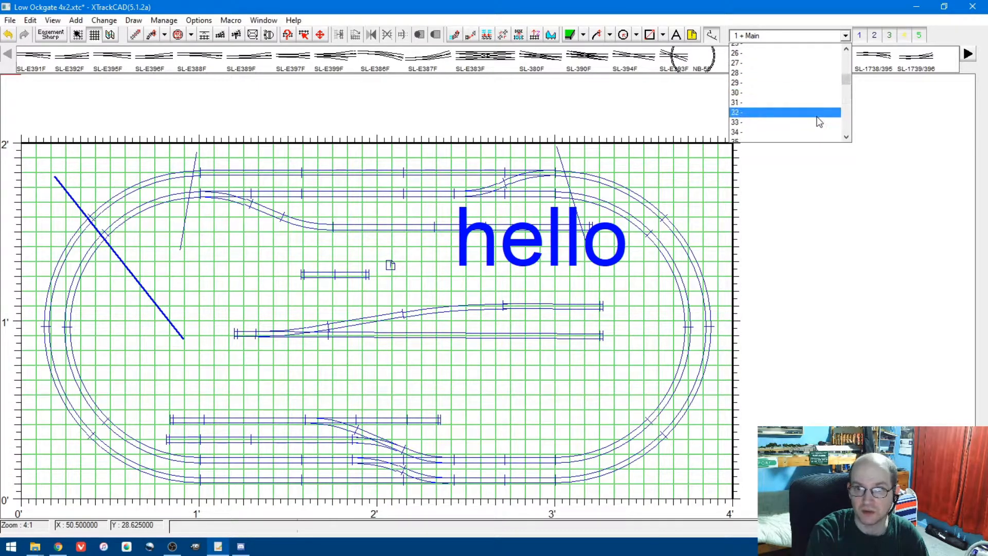
pyautogui.moveTo(848, 114); pyautogui.dragTo(846, 52)
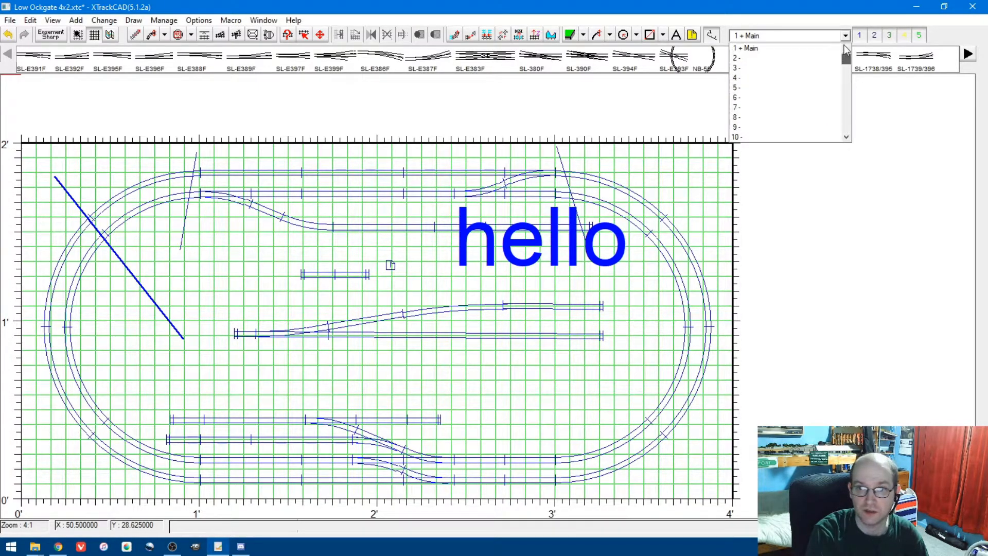
pyautogui.click(847, 33)
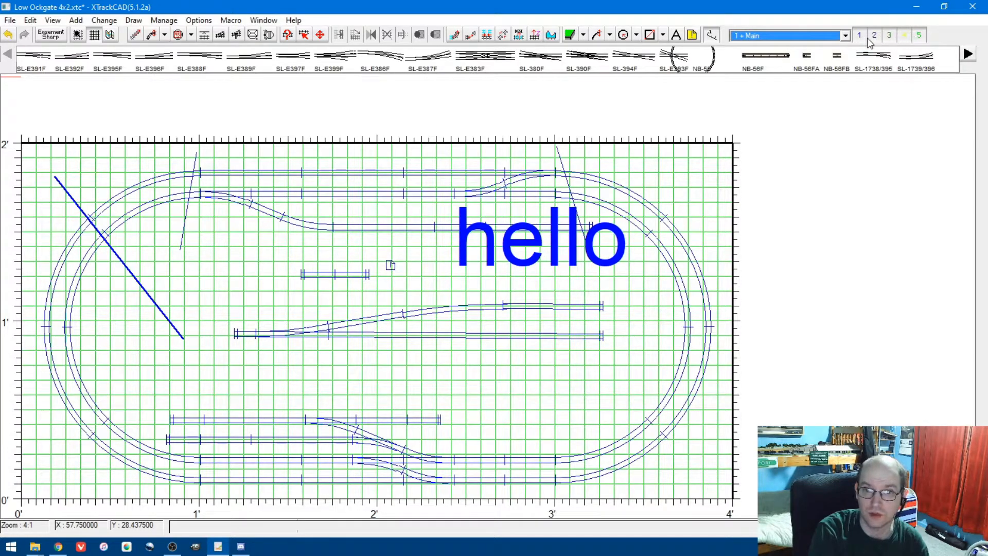
# - Open the recent layout Attic-Centre Station-o.xtc without saving the changes to the current plan
pyautogui.click(10, 20)
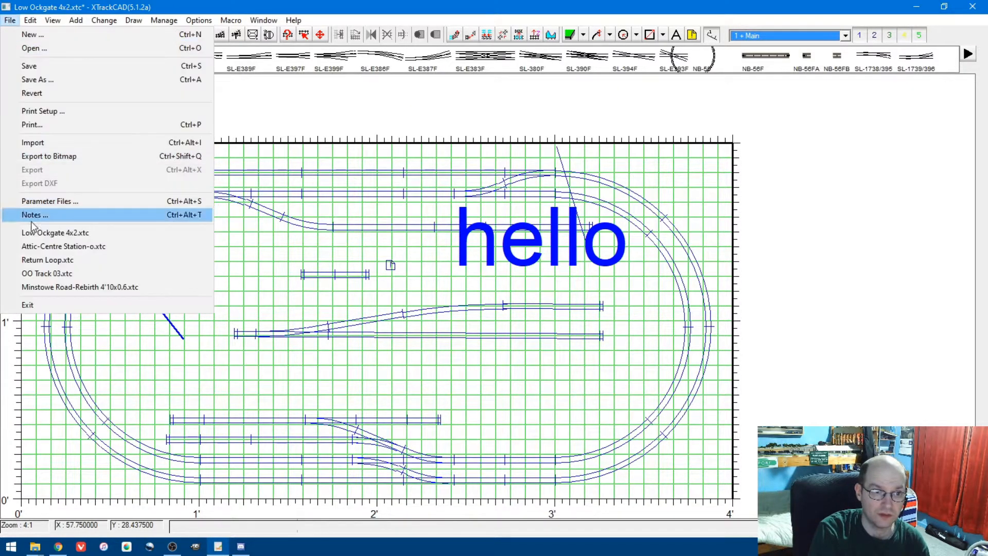
pyautogui.click(52, 246)
pyautogui.click(525, 323)
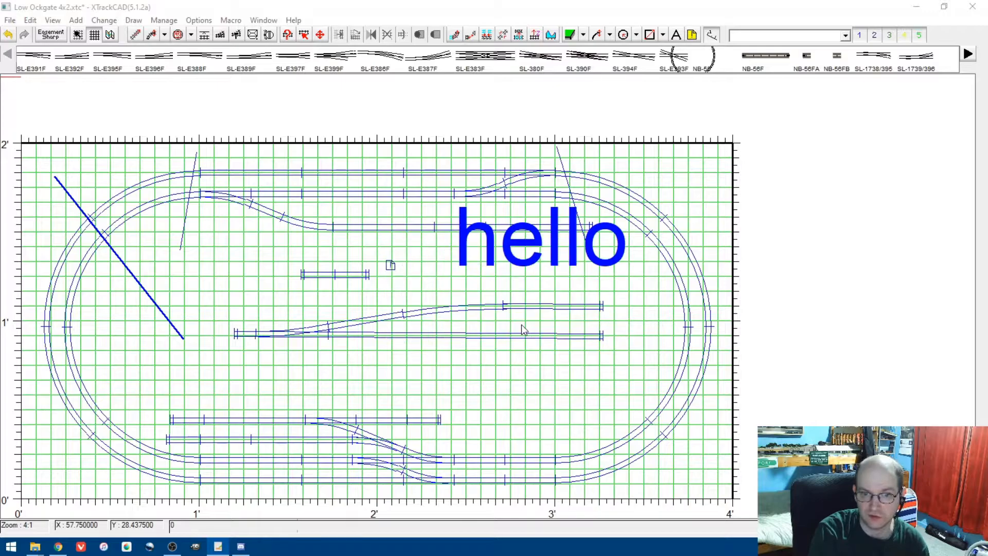
# - Examine the attic layout's differently coloured track layers and board outlines from its lower to its upper edge
pyautogui.scroll(-2, 516, 340)
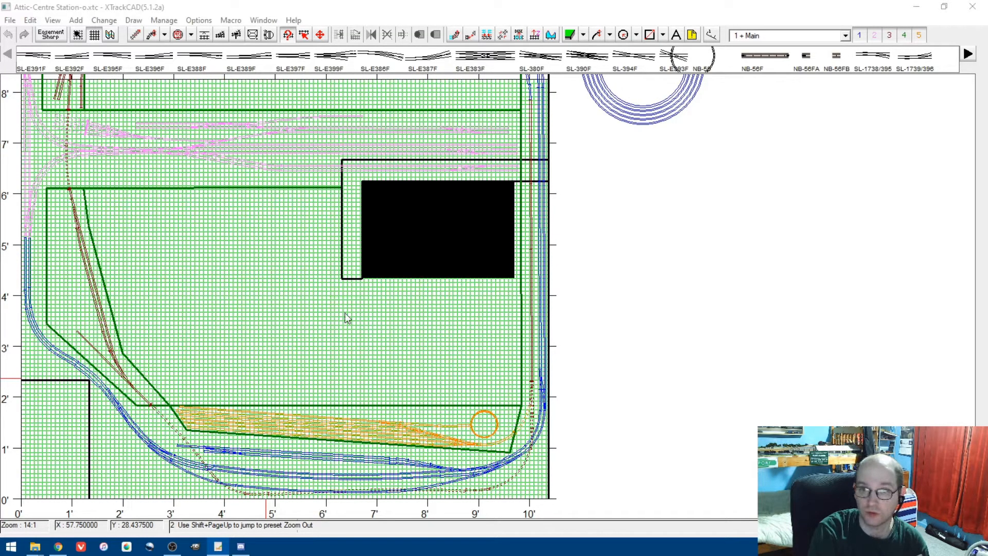
pyautogui.scroll(2, 328, 123)
pyautogui.scroll(-2, 329, 124)
pyautogui.scroll(2, 333, 140)
pyautogui.click(344, 165)
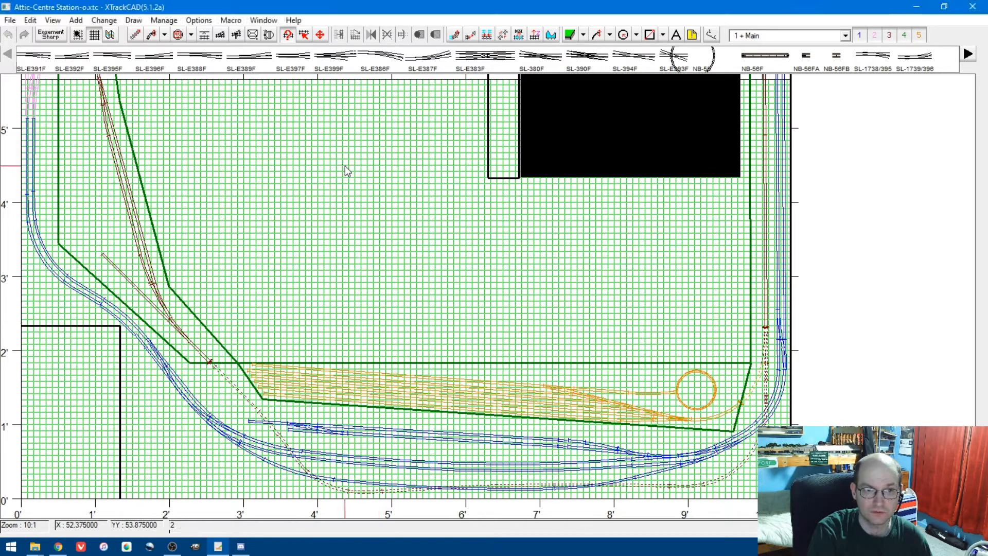
pyautogui.press('Up')
pyautogui.press('Up')
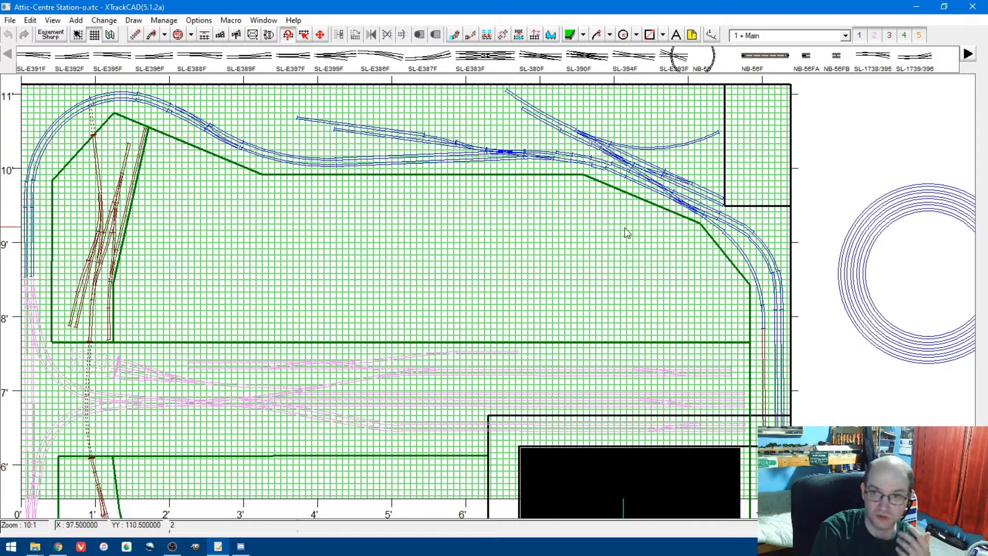
pyautogui.press('pageup')
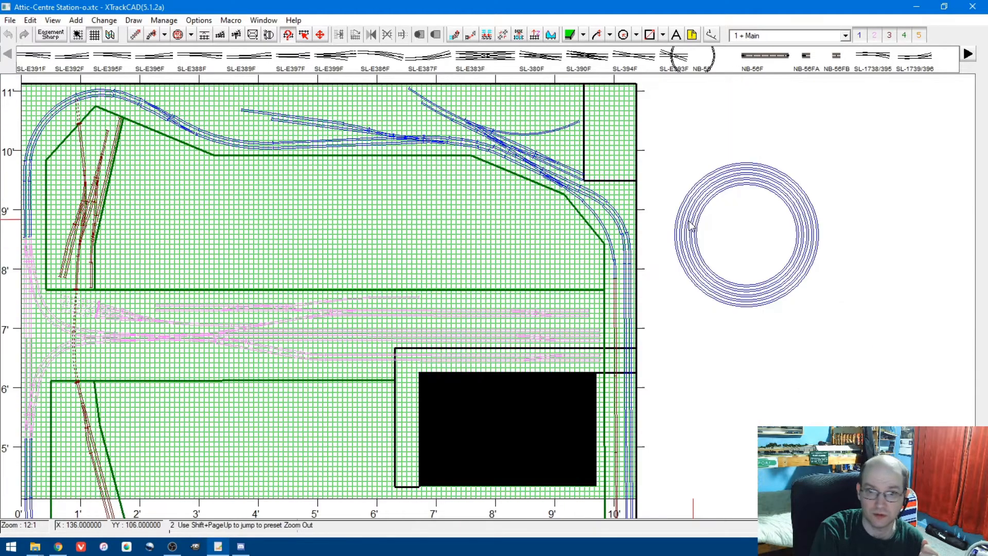
# - Hide layers 2, 3 and 4 (Boards) one after another, and show all of them again
pyautogui.click(876, 36)
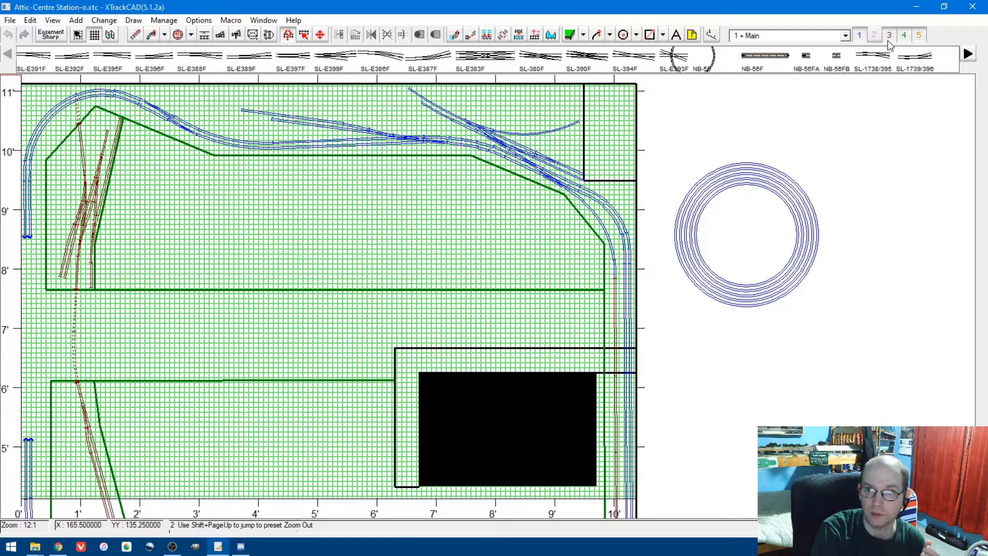
pyautogui.click(904, 36)
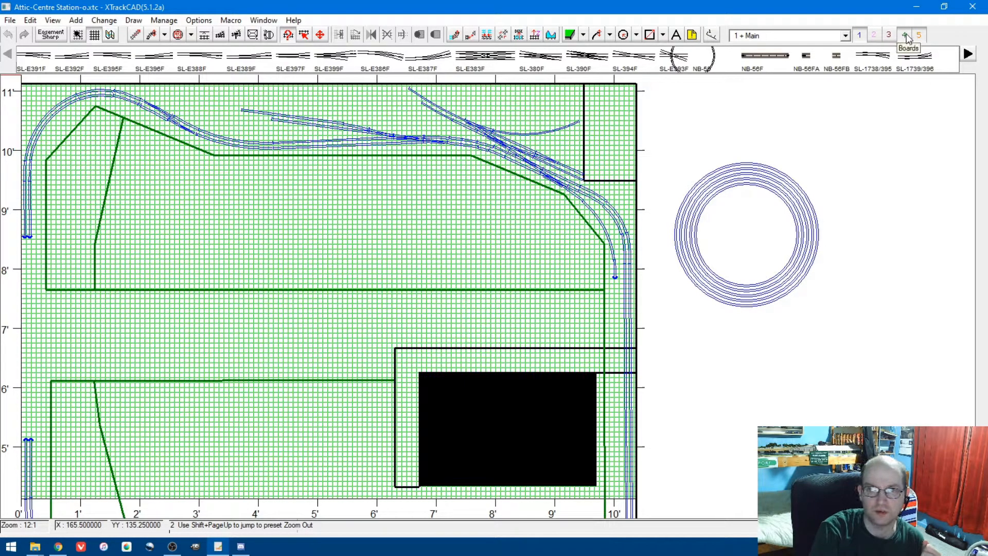
pyautogui.click(905, 36)
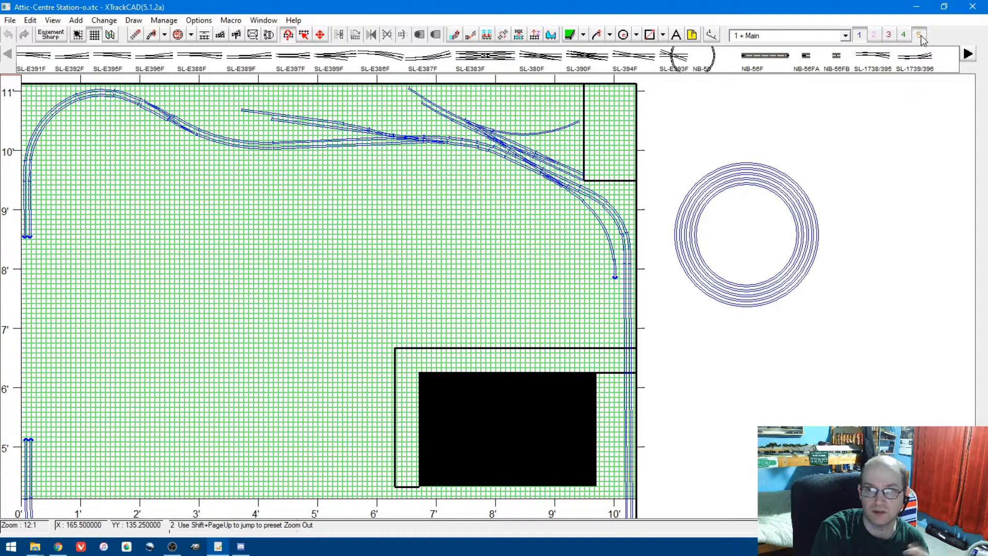
pyautogui.click(904, 36)
pyautogui.click(889, 36)
pyautogui.click(874, 36)
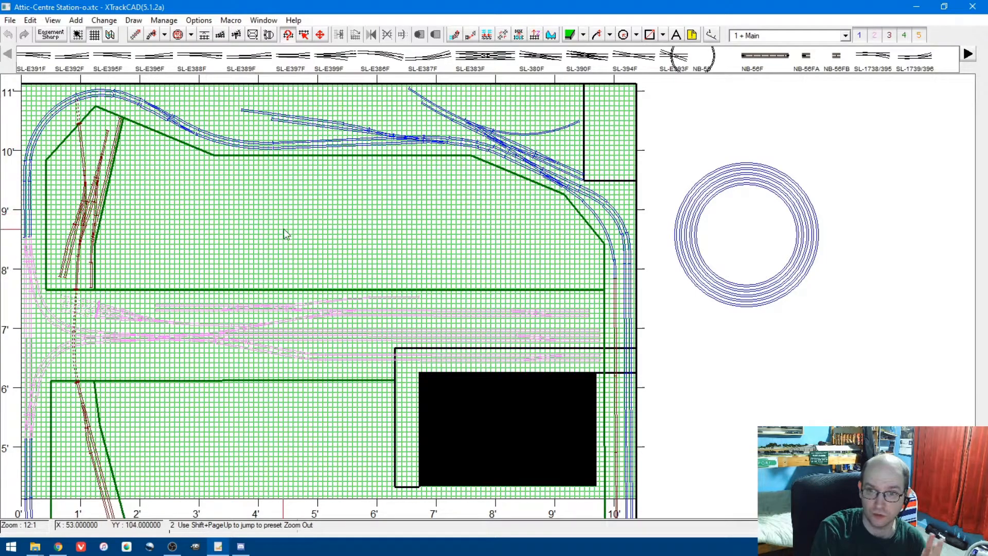
# - Reopen the recent layout Low Ockgate 4x2.xtc and fit its oval to the view
pyautogui.press('pagedown')
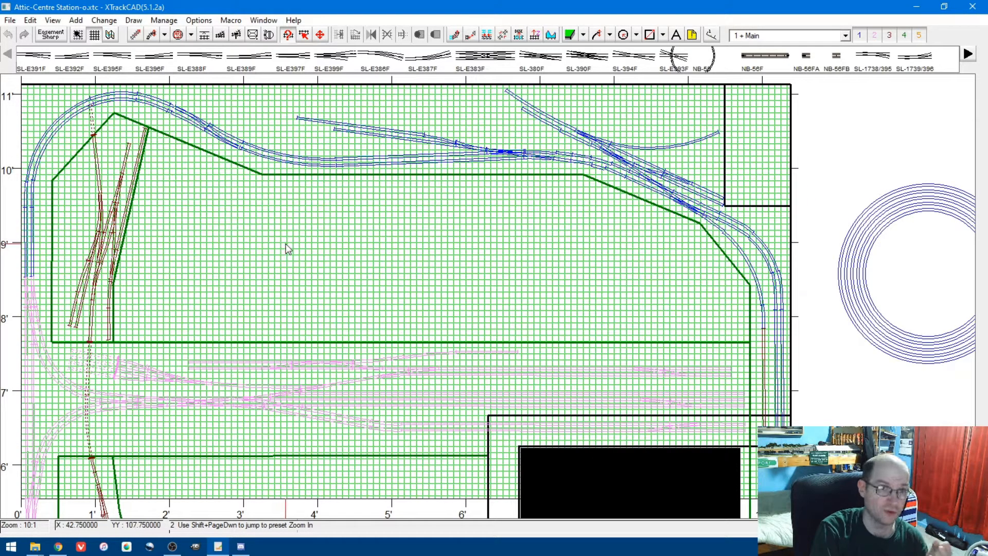
pyautogui.click(10, 20)
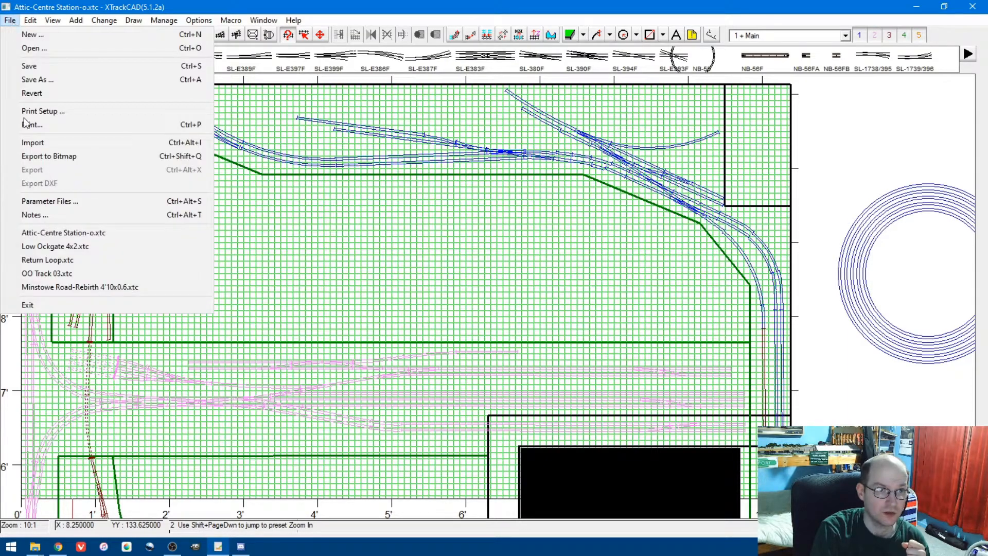
pyautogui.click(61, 247)
pyautogui.scroll(2, 237, 371)
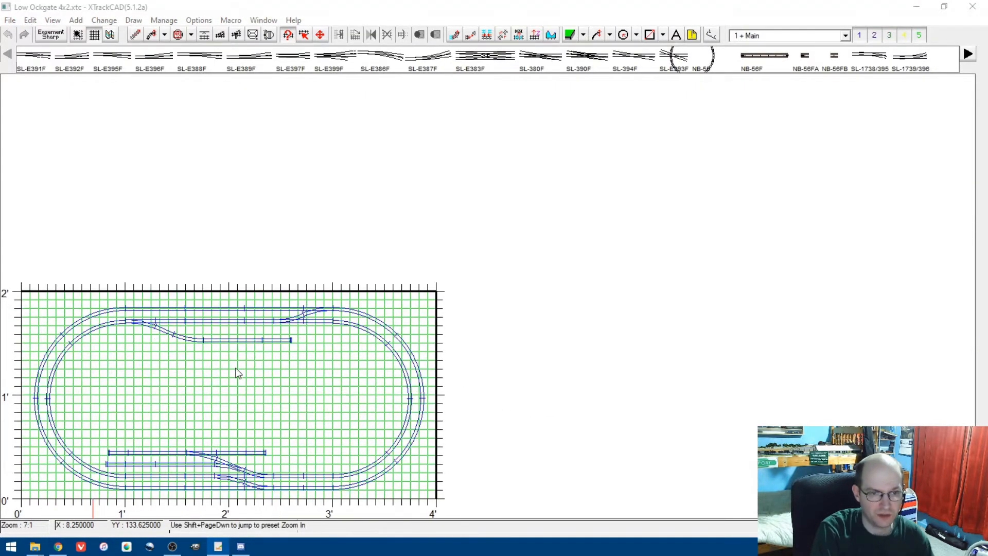
# - Review the layout options for room size, scale, gauge, minimum radius and maximum grade without changing them
pyautogui.doubleClick(201, 14)
pyautogui.doubleClick(201, 14)
pyautogui.click(198, 20)
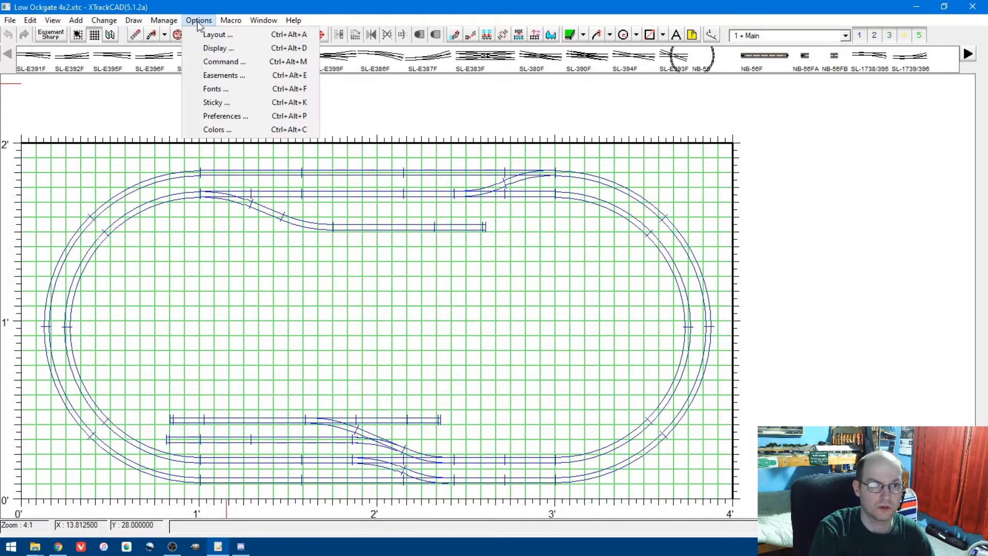
pyautogui.click(209, 36)
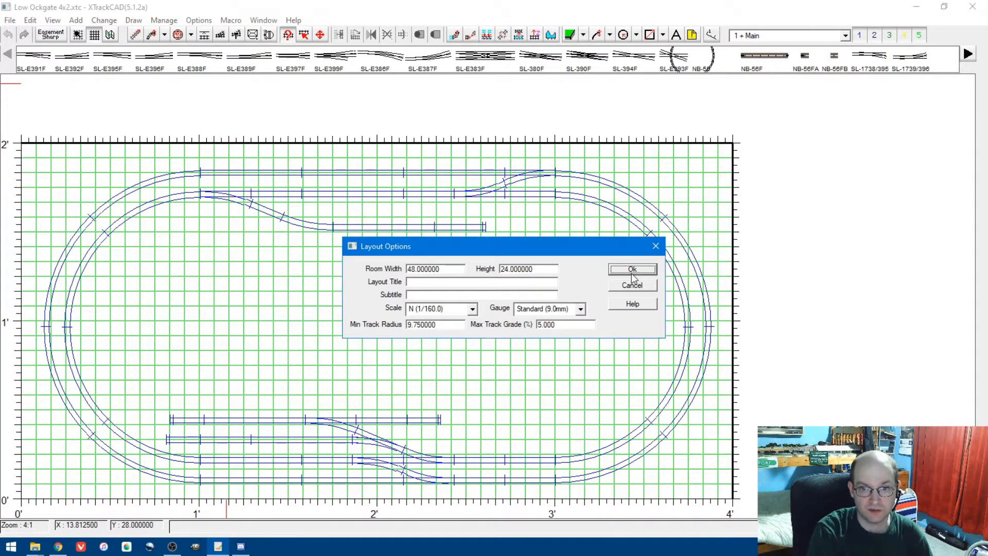
pyautogui.click(624, 284)
pyautogui.click(208, 21)
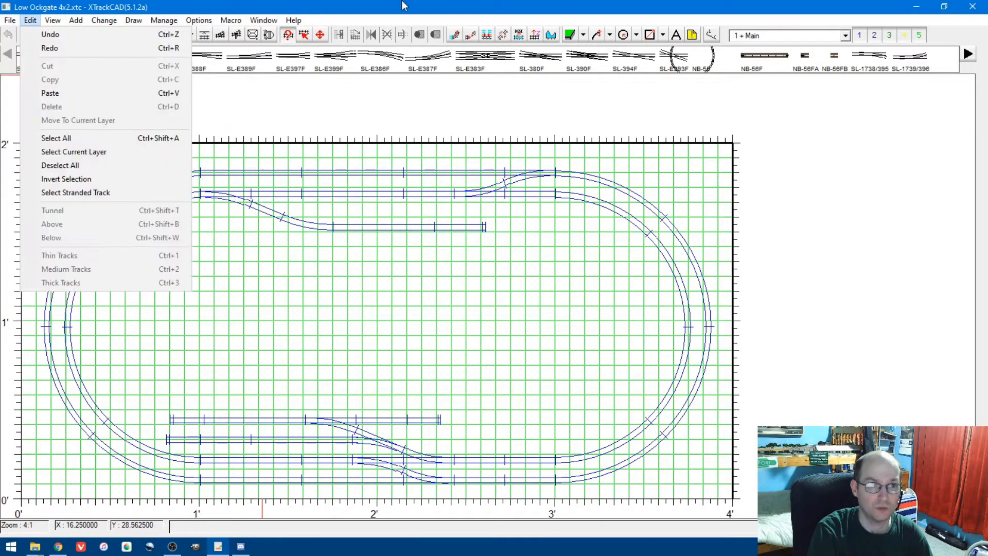
pyautogui.click(343, 273)
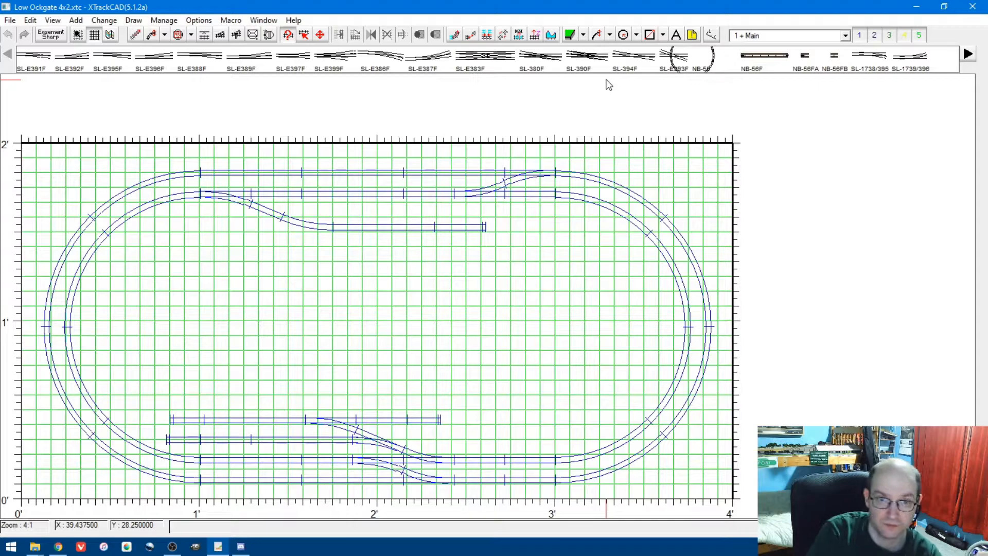
pyautogui.rightClick(408, 265)
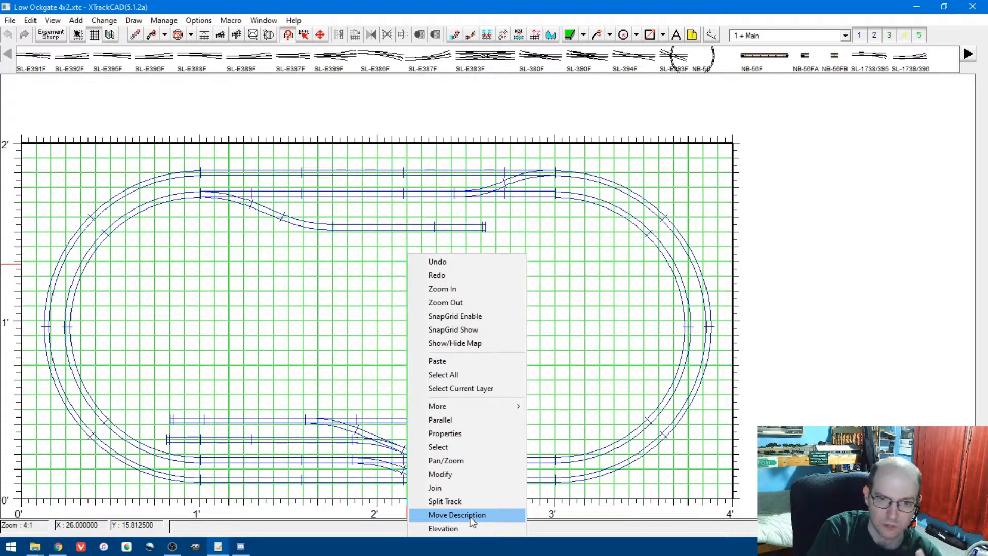
pyautogui.click(607, 274)
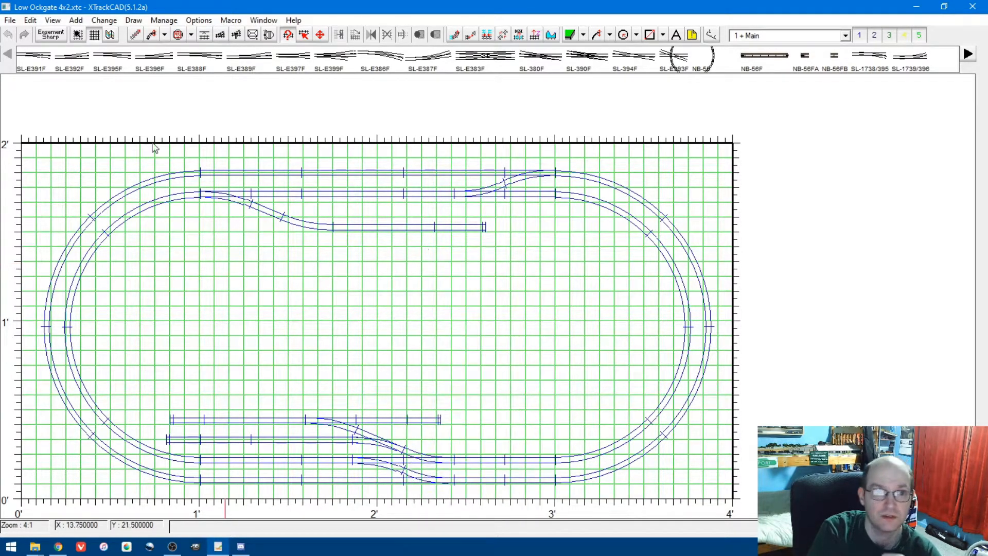
# - Browse the track parts in the hot bar and bring up the Peco N Scale Straight Track group
pyautogui.click(969, 55)
pyautogui.click(969, 54)
pyautogui.click(968, 54)
pyautogui.click(8, 53)
pyautogui.click(7, 54)
pyautogui.rightClick(240, 57)
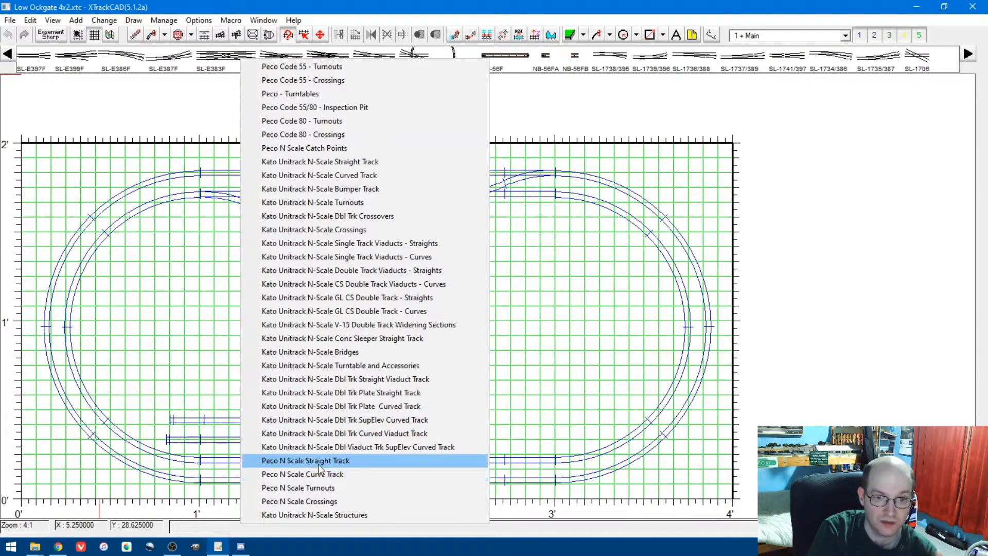
pyautogui.click(332, 458)
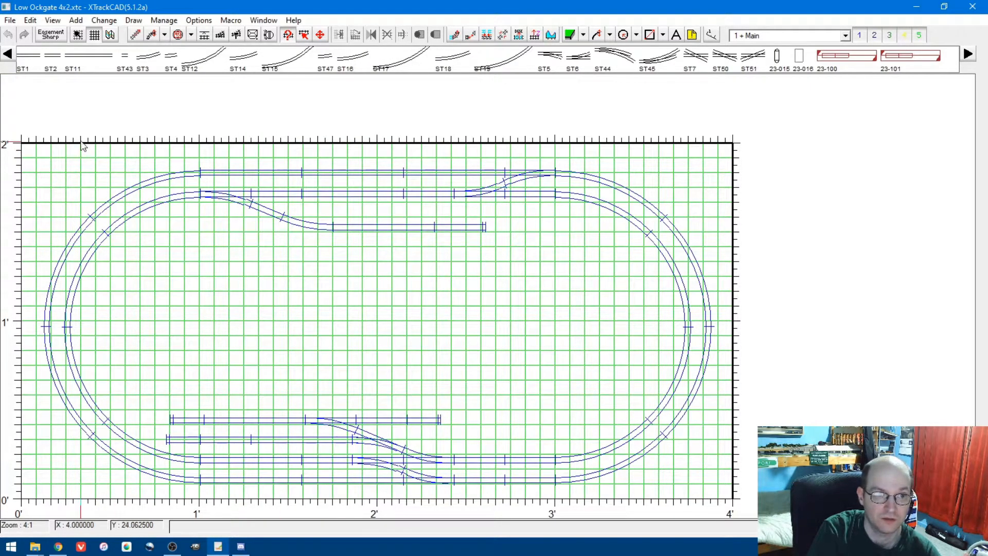
pyautogui.rightClick(497, 56)
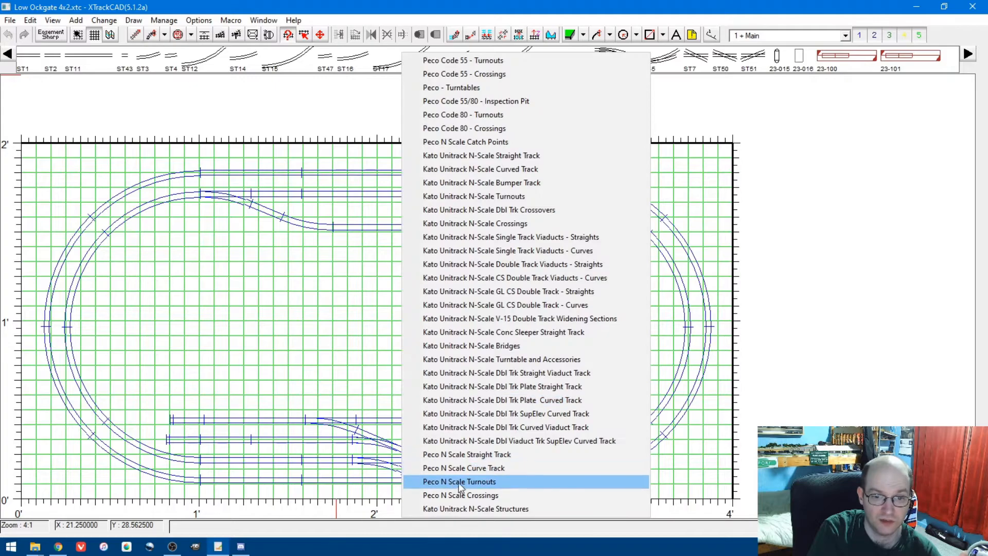
pyautogui.click(468, 455)
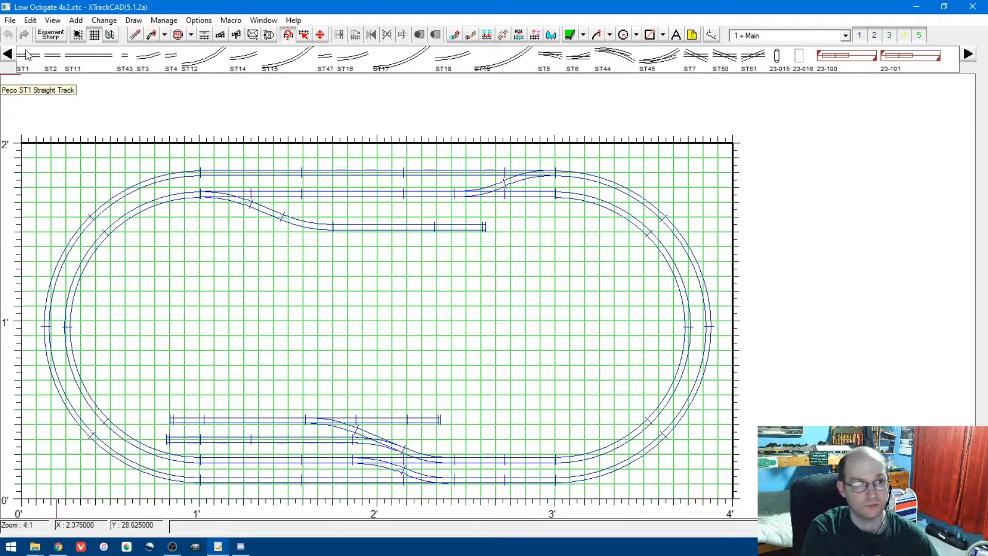
# - Start a new, empty track plan in place of the Low Ockgate layout
pyautogui.click(10, 21)
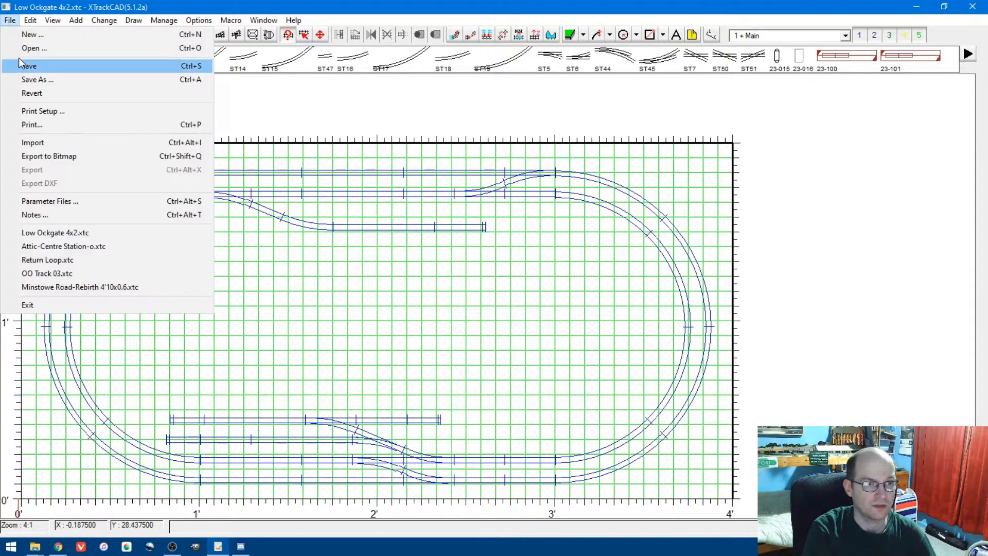
pyautogui.click(23, 33)
pyautogui.click(632, 269)
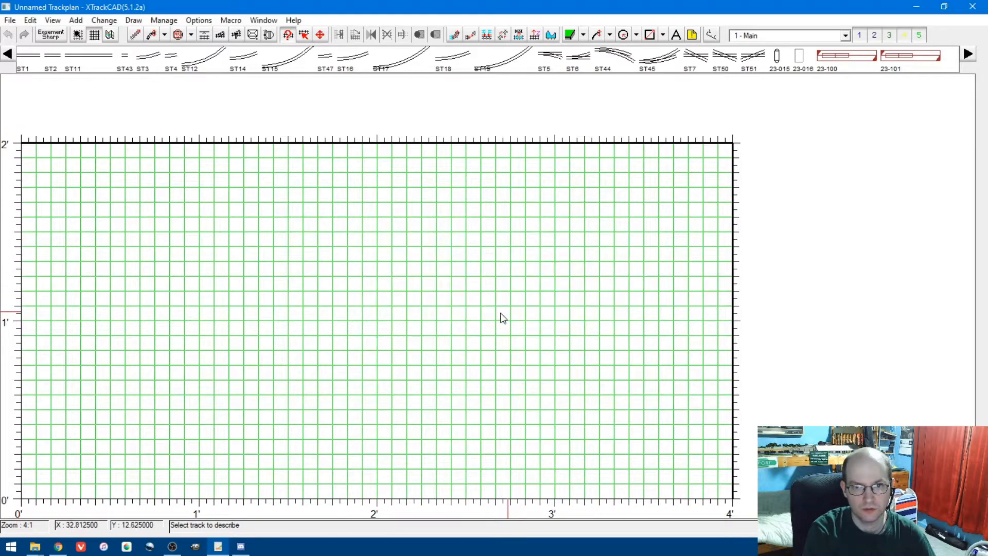
pyautogui.scroll(-1, 183, 259)
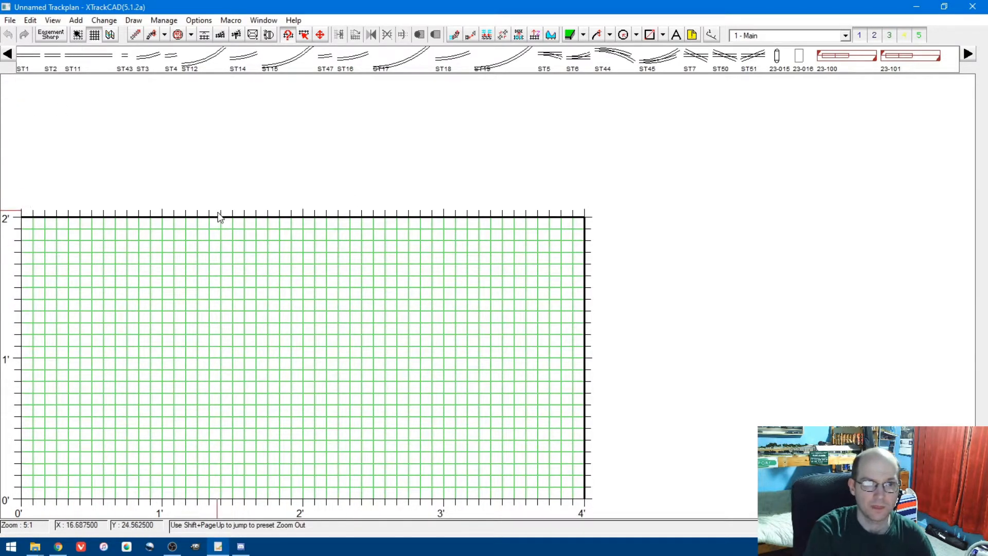
# - Review the display options for layer colours, tunnels, end points, ties, scales and labels without changing them
pyautogui.click(270, 21)
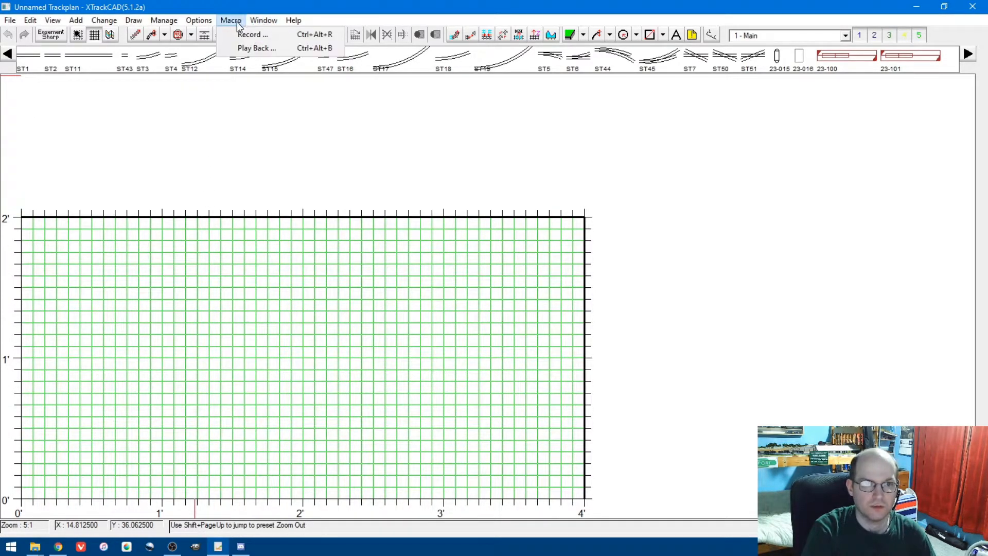
pyautogui.moveTo(234, 22)
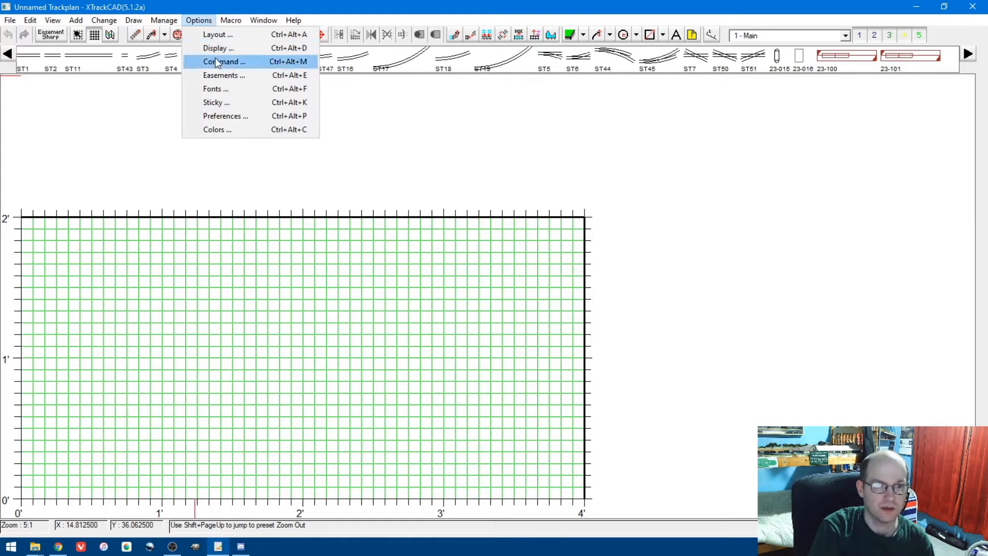
pyautogui.click(216, 48)
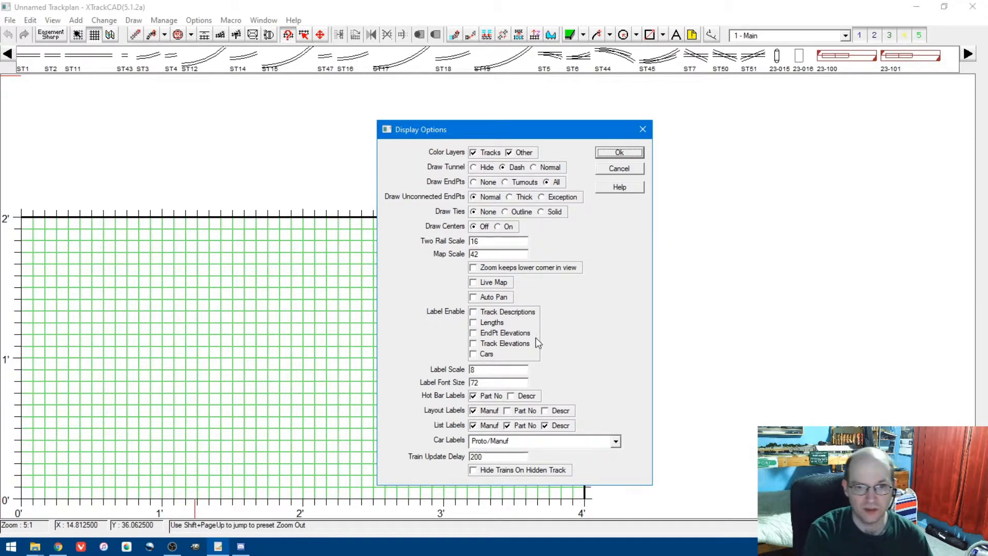
pyautogui.click(617, 153)
pyautogui.click(10, 20)
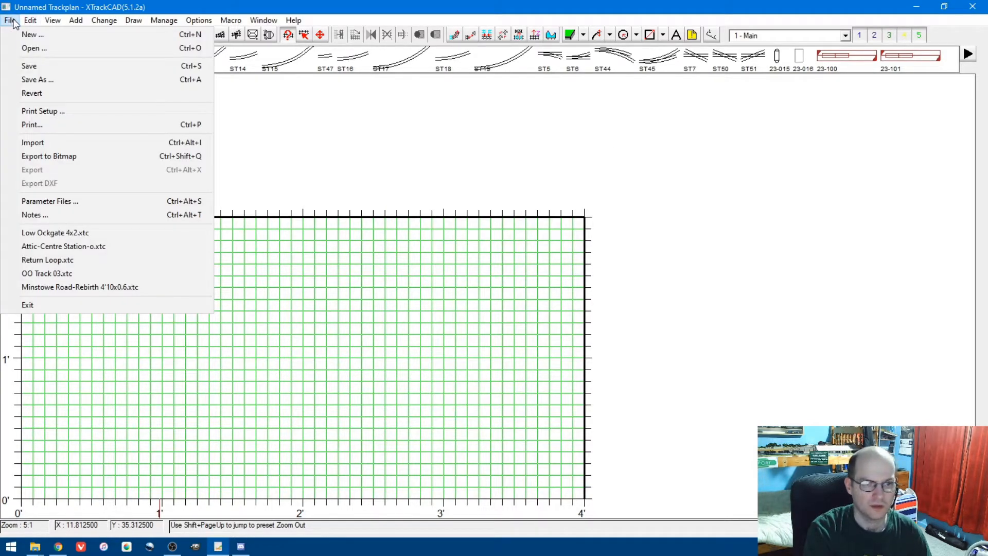
pyautogui.click(330, 350)
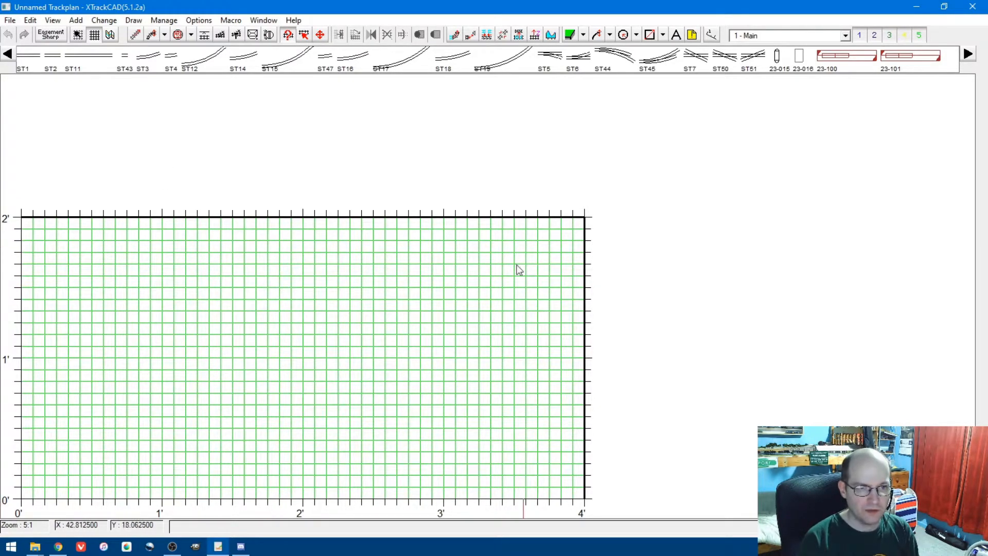
# - Try positioning a Peco ST11 double straight near the lower edge of the board and rotating it slightly
pyautogui.click(87, 59)
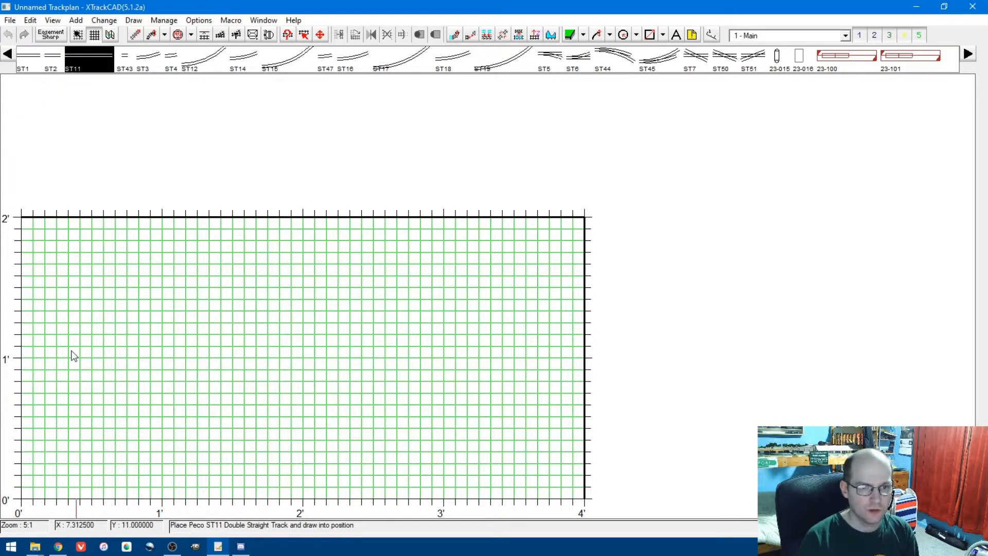
pyautogui.click(217, 452)
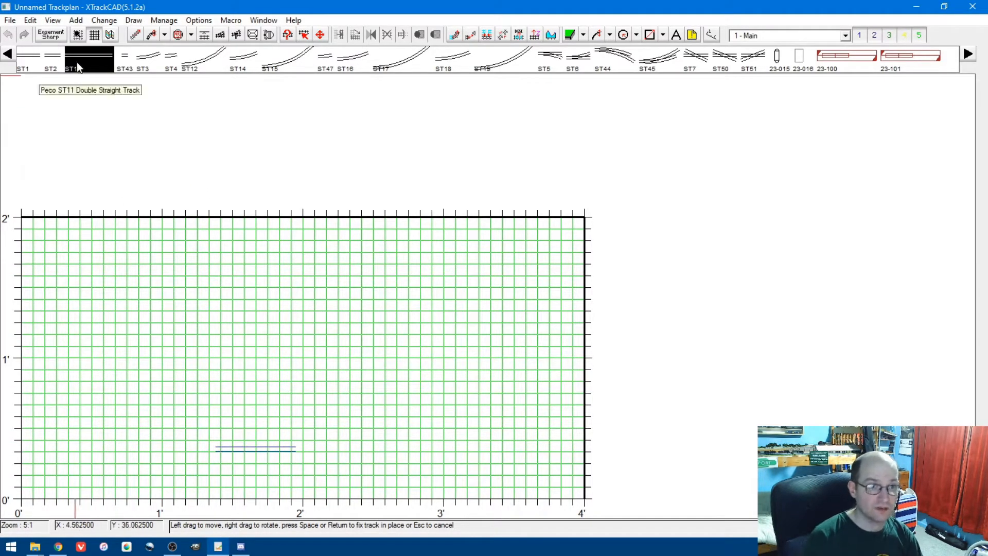
pyautogui.moveTo(247, 454)
pyautogui.mouseDown()
pyautogui.moveTo(260, 457)
pyautogui.moveTo(219, 436)
pyautogui.moveTo(219, 461)
pyautogui.moveTo(265, 457)
pyautogui.moveTo(275, 437)
pyautogui.moveTo(259, 436)
pyautogui.moveTo(114, 304)
pyautogui.moveTo(279, 437)
pyautogui.moveTo(249, 424)
pyautogui.moveTo(241, 451)
pyautogui.moveTo(252, 476)
pyautogui.moveTo(248, 459)
pyautogui.mouseUp()
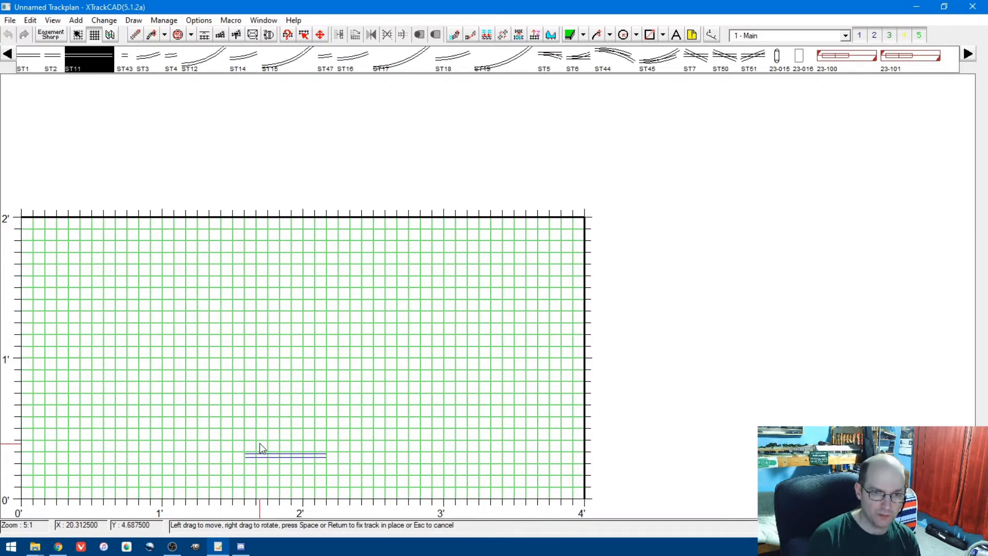
pyautogui.moveTo(255, 406); pyautogui.dragTo(410, 381, button='right')
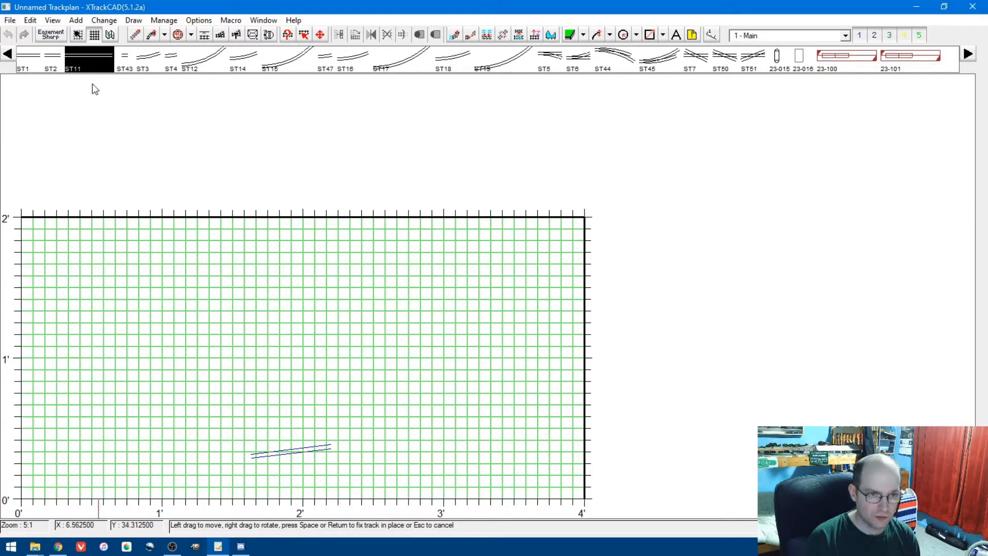
# - Lay three Peco ST11 double straights end to end in a horizontal row near the lower edge of the board
pyautogui.click(86, 50)
pyautogui.click(216, 384)
pyautogui.moveTo(251, 434); pyautogui.dragTo(255, 467)
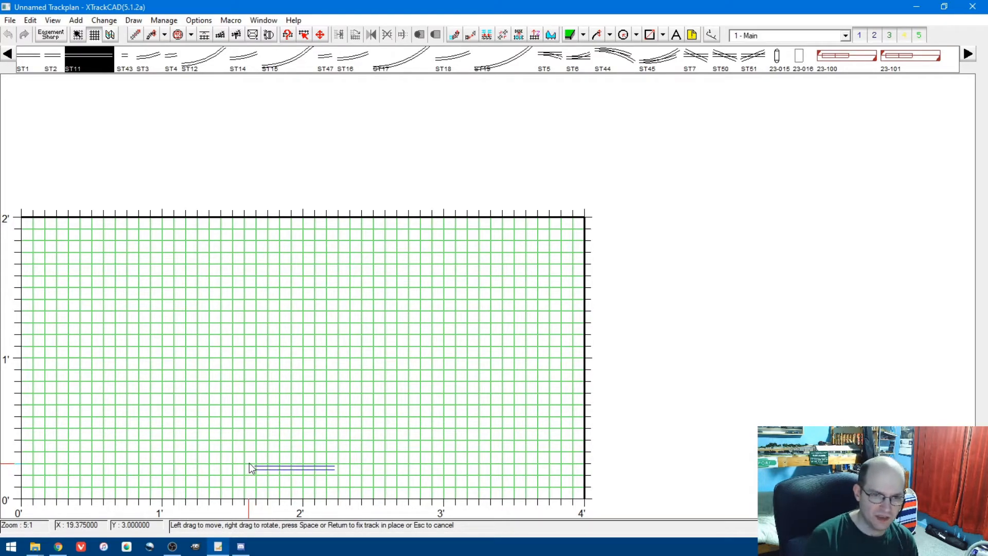
pyautogui.press('Return')
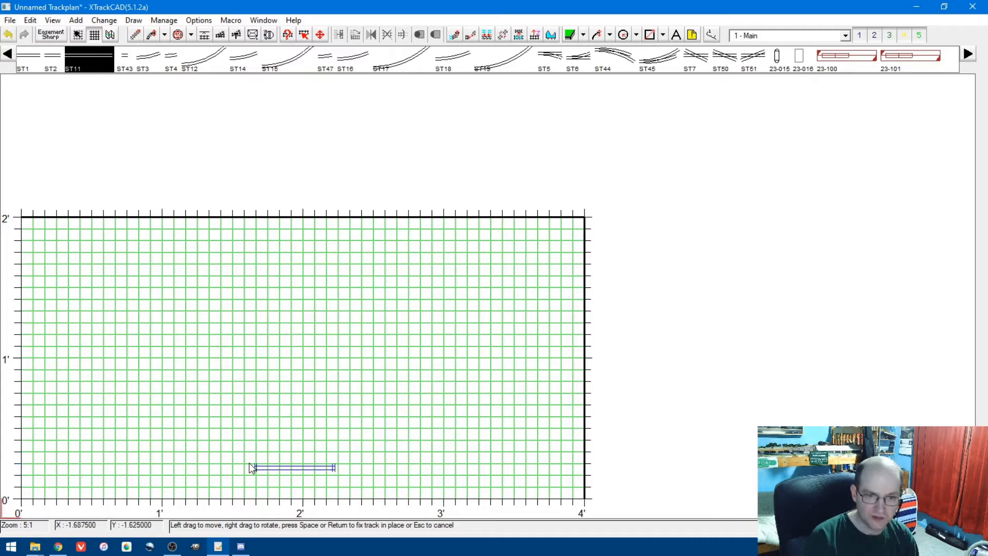
pyautogui.click(337, 483)
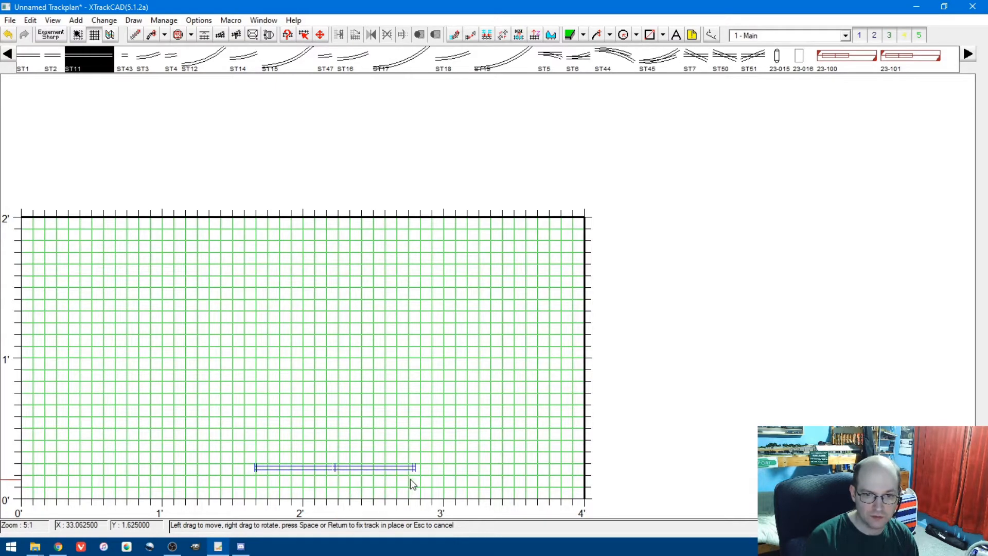
pyautogui.click(258, 468)
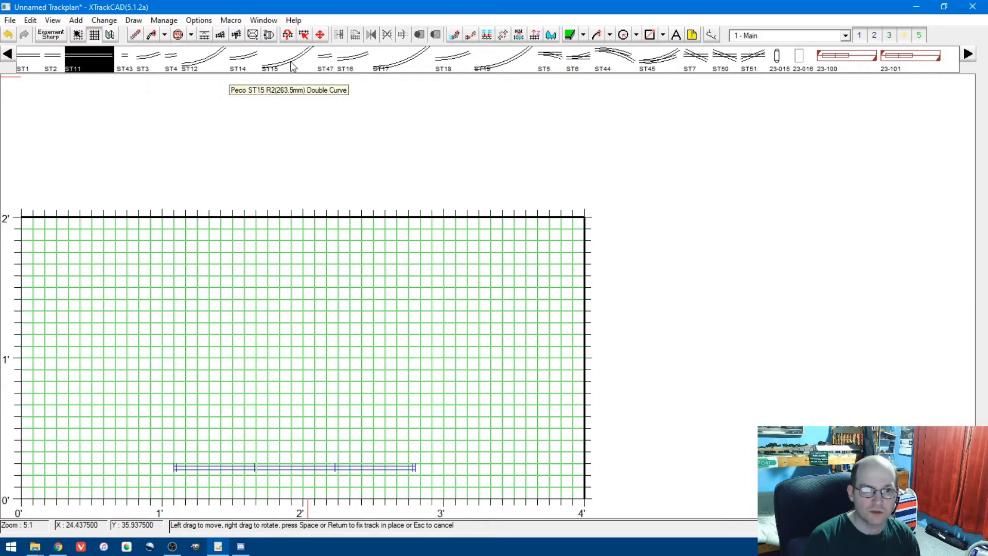
# - Join four Peco ST12 R1 (228mm) double curves to the row's right end to form a half circle
pyautogui.click(203, 59)
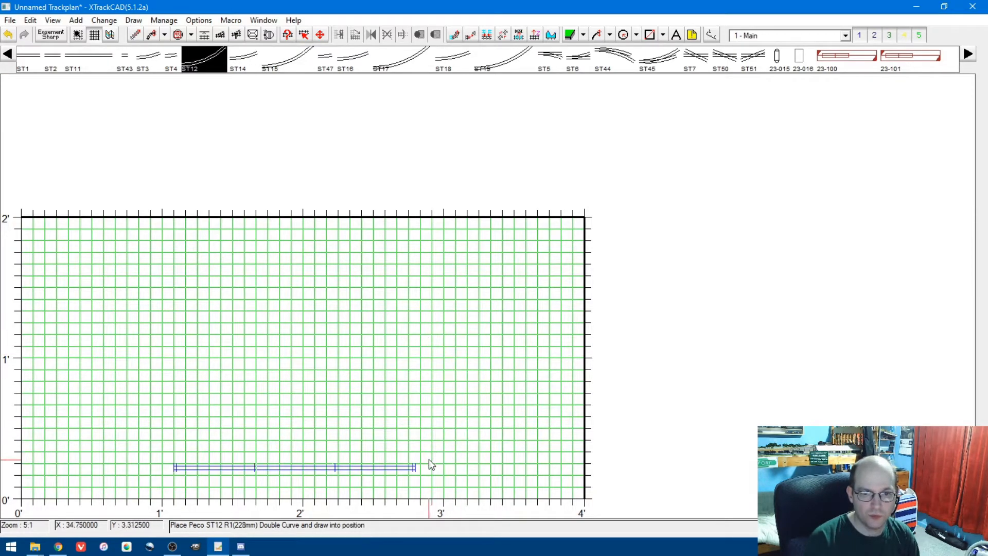
pyautogui.click(489, 438)
pyautogui.click(521, 358)
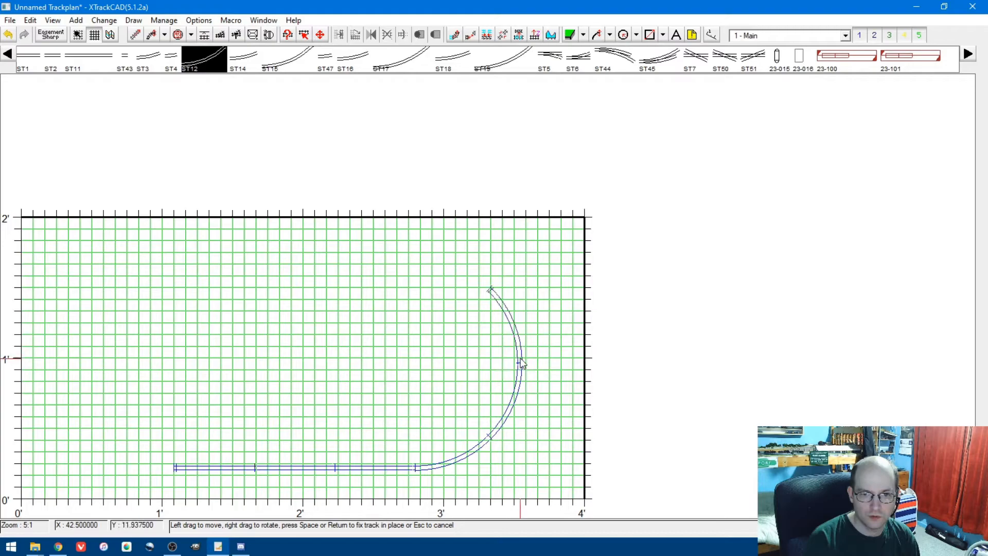
pyautogui.click(492, 290)
# - Continue leftwards from the half circle's upper end with three Peco ST11 double straights
pyautogui.click(88, 59)
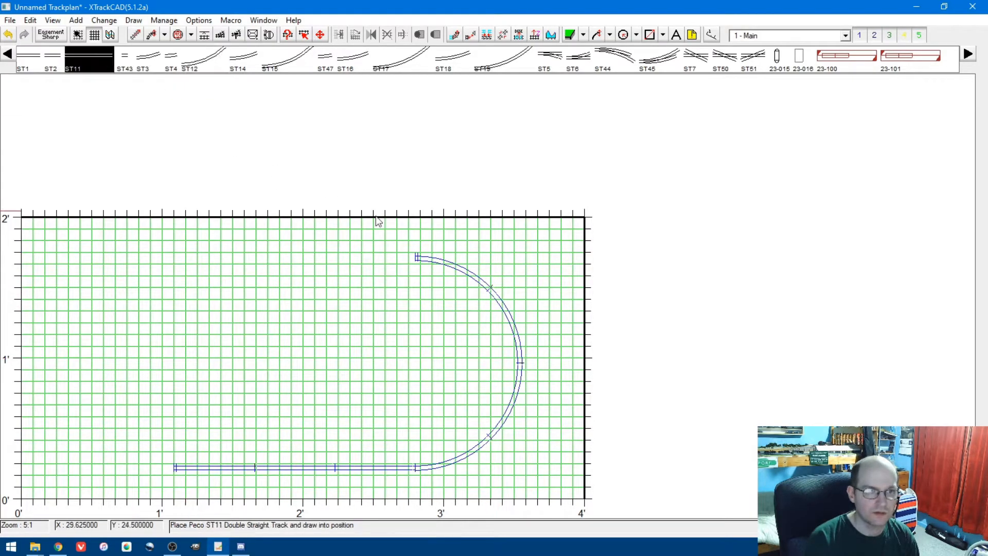
pyautogui.click(415, 260)
pyautogui.click(340, 259)
pyautogui.click(260, 259)
# - Close the oval's left end with four Peco ST12 R1 (228mm) double curves
pyautogui.click(203, 60)
pyautogui.click(178, 257)
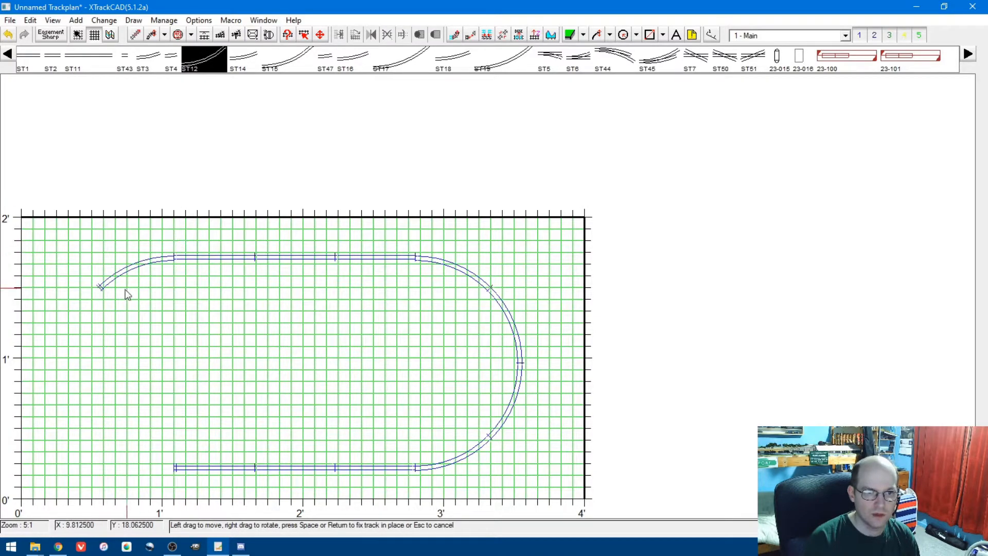
pyautogui.click(102, 290)
pyautogui.click(76, 362)
pyautogui.click(101, 438)
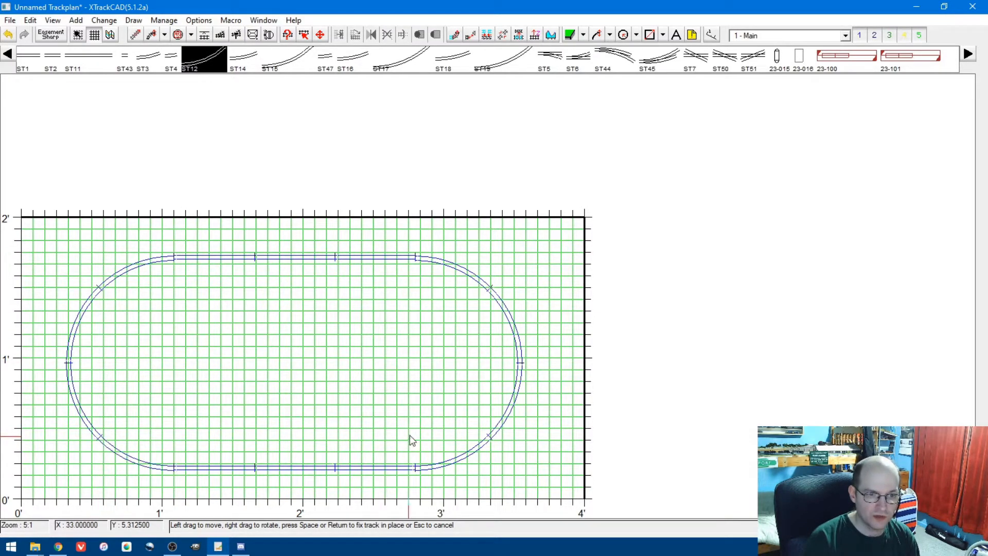
# - Delete the middle ST11 double straight from the oval's lower side
pyautogui.click(304, 35)
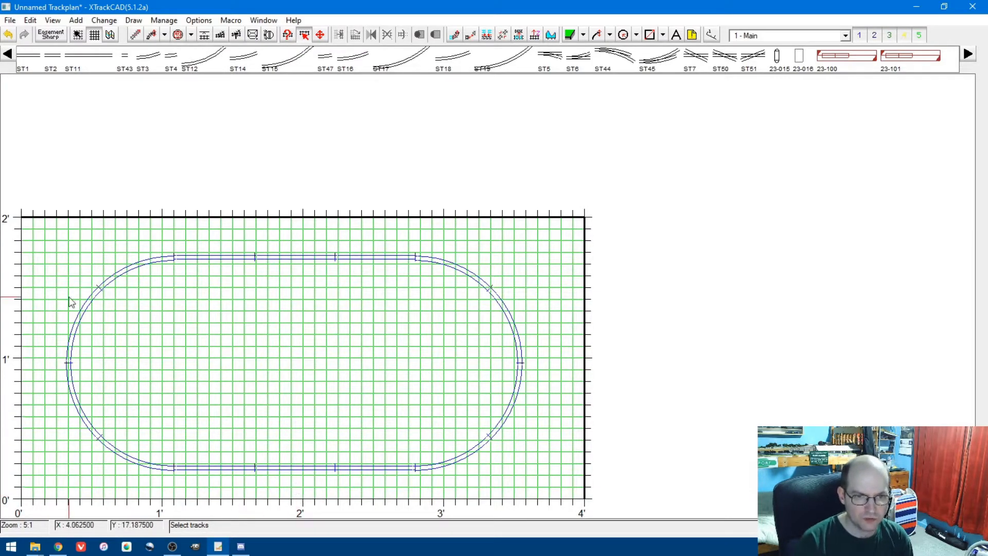
pyautogui.click(306, 468)
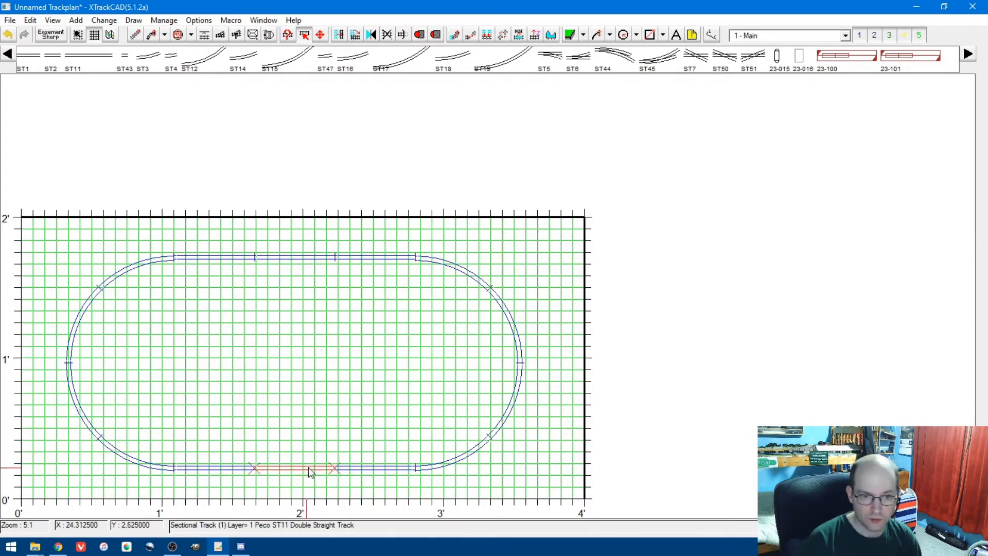
pyautogui.press('Delete')
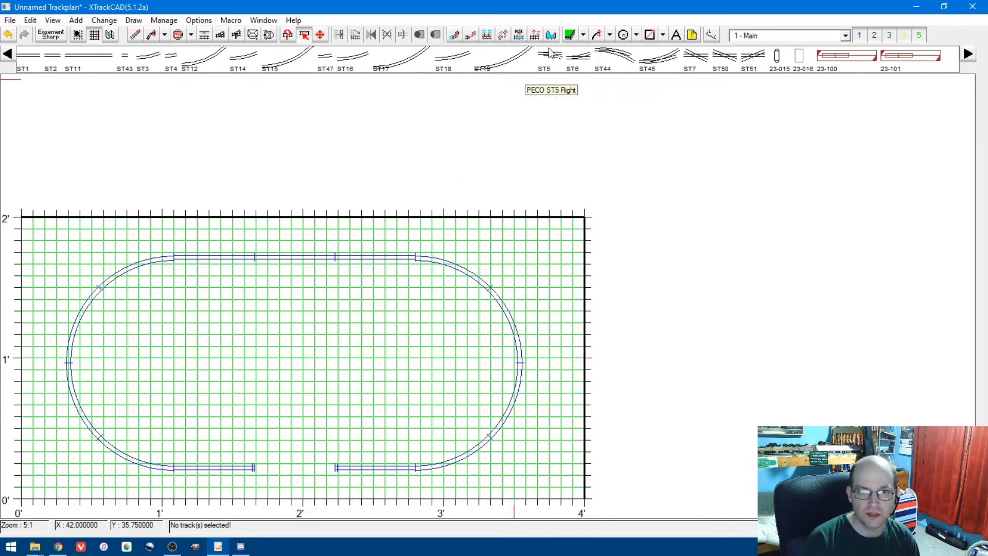
# - Fill the gap in the lower side with a PECO ST5 right turnout followed by an ST1 straight
pyautogui.click(552, 57)
pyautogui.click(258, 467)
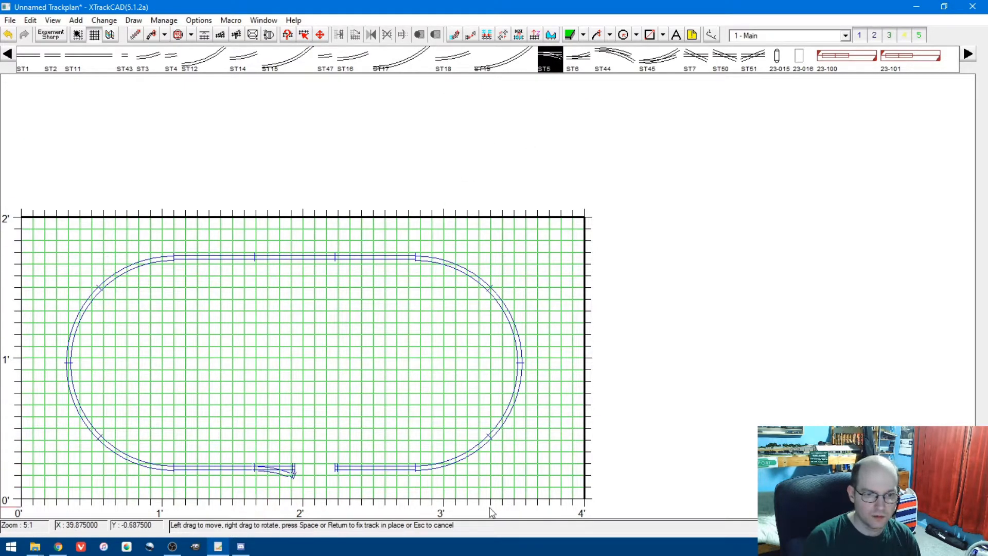
pyautogui.click(27, 57)
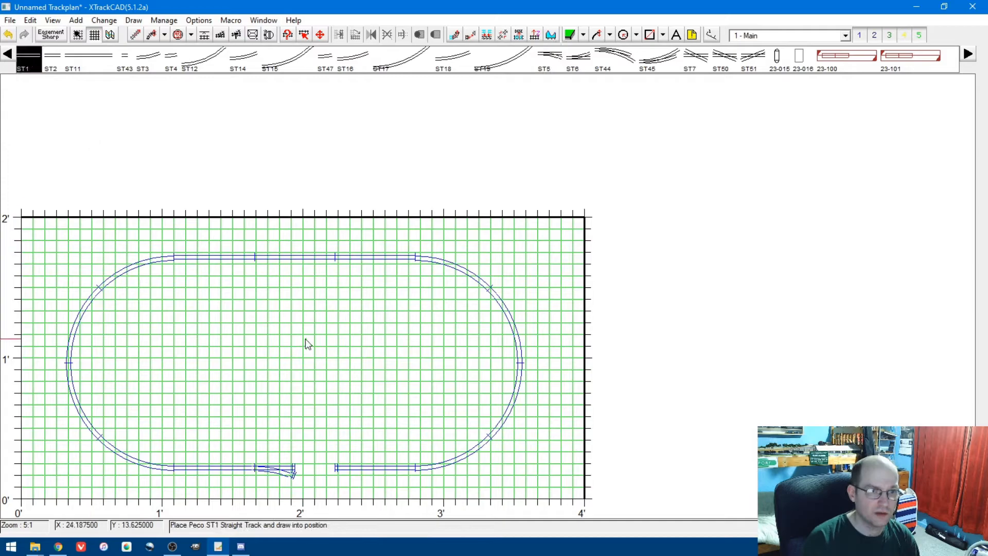
pyautogui.click(308, 468)
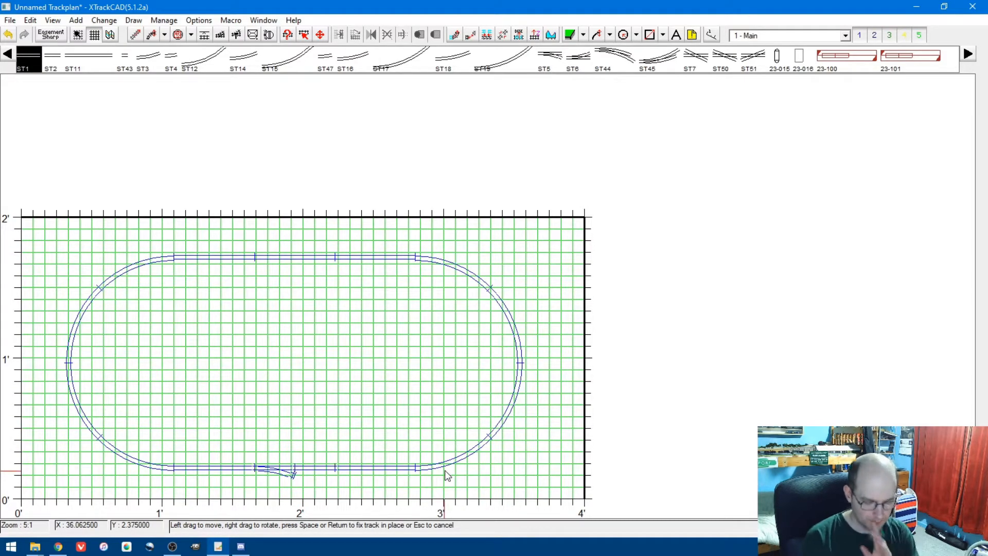
# - Try adding a second PECO ST5 right turnout to the diverging end of the first turnout
pyautogui.click(549, 56)
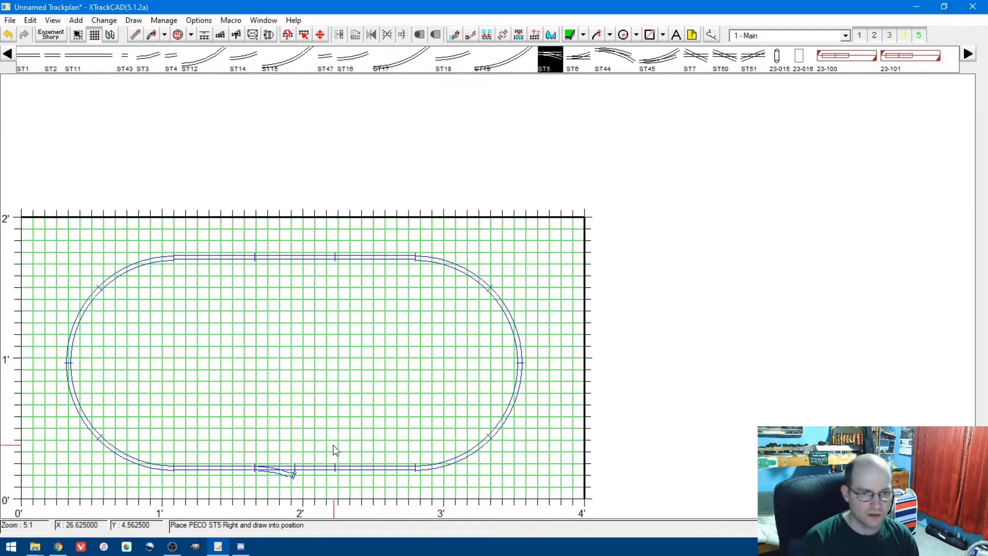
pyautogui.click(297, 479)
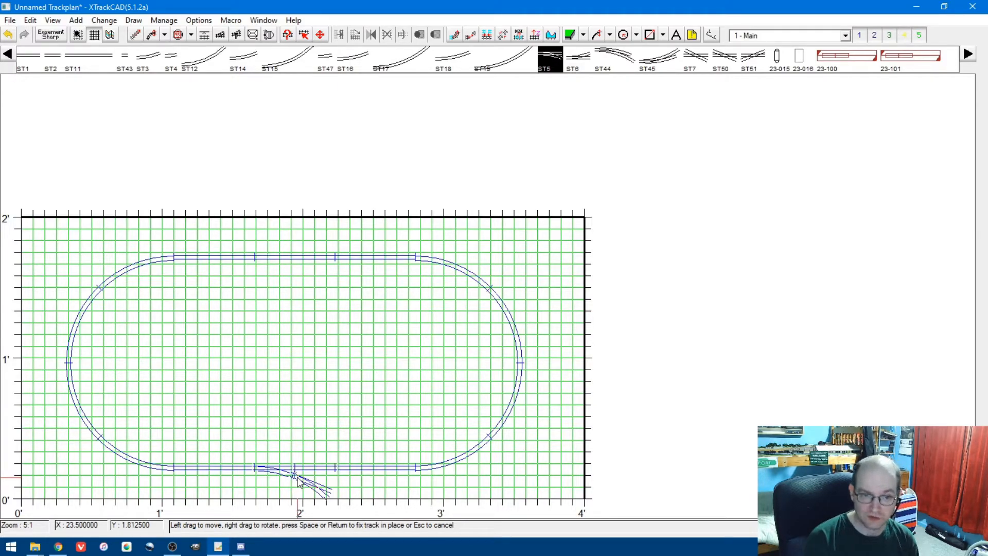
pyautogui.press('Return')
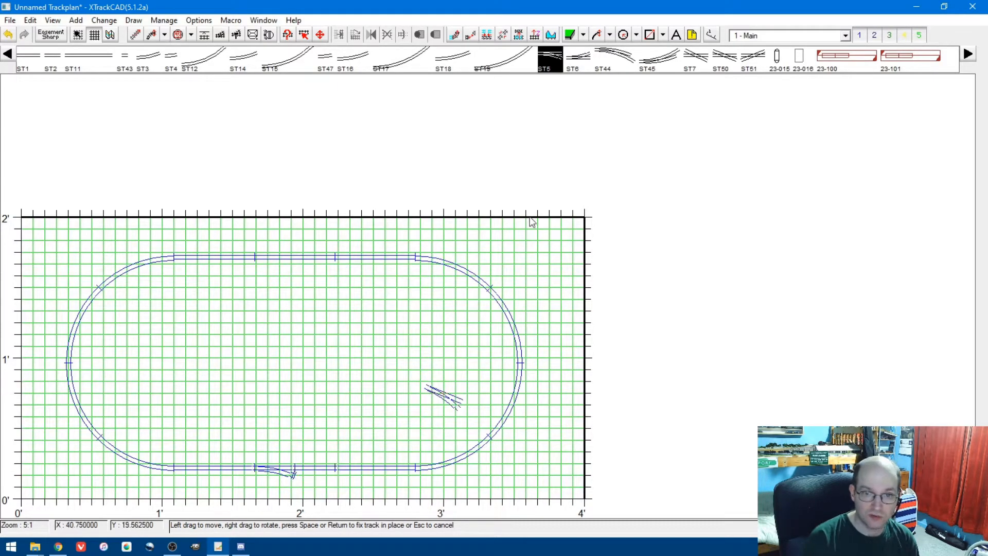
# - Try attaching a PECO ST6 left turnout to the diverging end of the first turnout in the oval's lower side
pyautogui.click(576, 62)
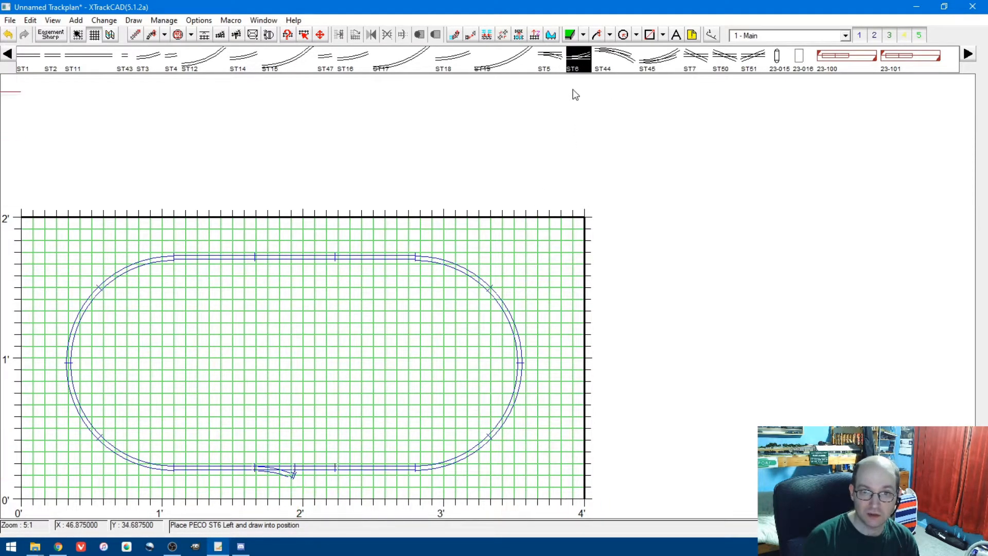
pyautogui.click(294, 478)
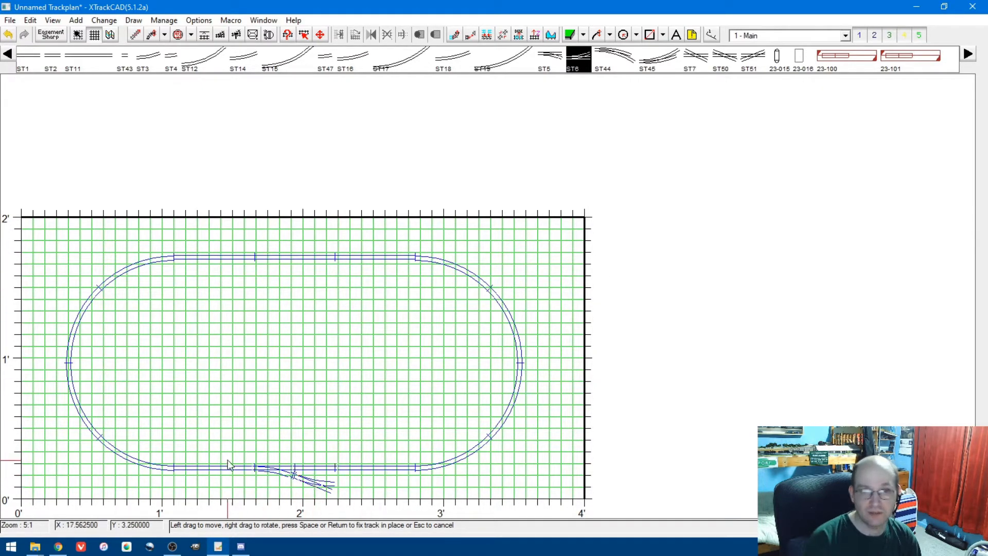
pyautogui.click(315, 375)
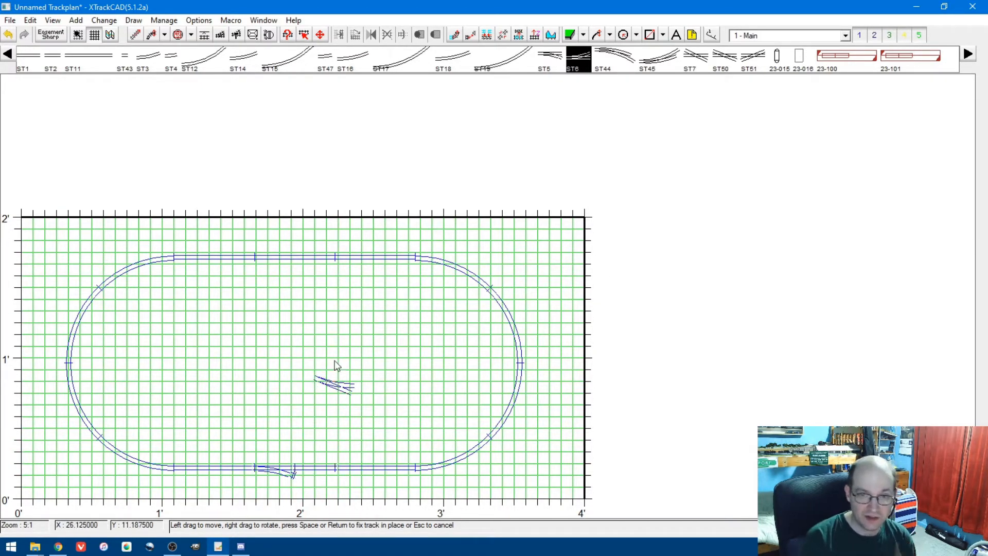
# - Join a second PECO ST5 right turnout to the first one by their diverging ends, forming a crossover to a parallel outer track
pyautogui.click(550, 59)
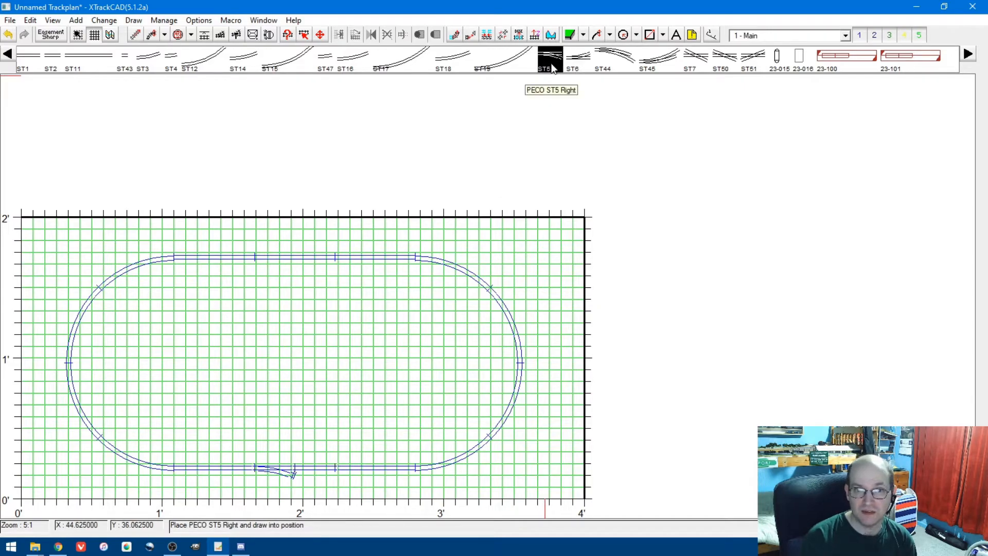
pyautogui.click(298, 478)
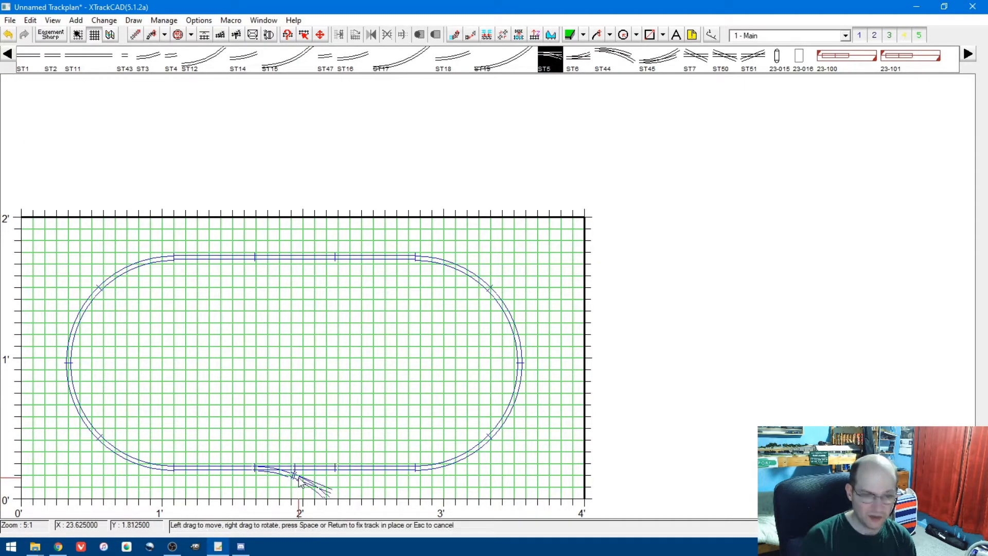
pyautogui.moveTo(300, 480); pyautogui.dragTo(297, 481)
pyautogui.click(296, 477)
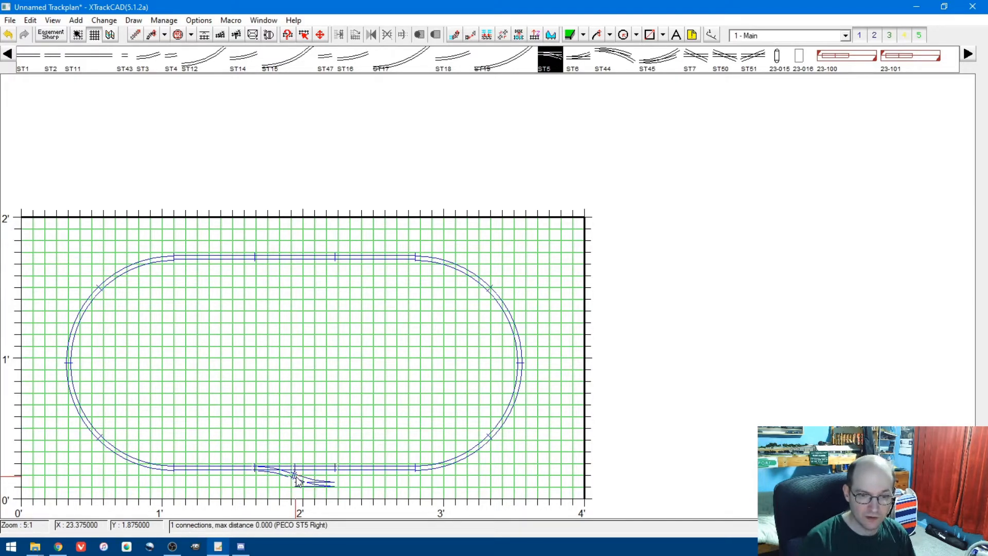
pyautogui.press('Return')
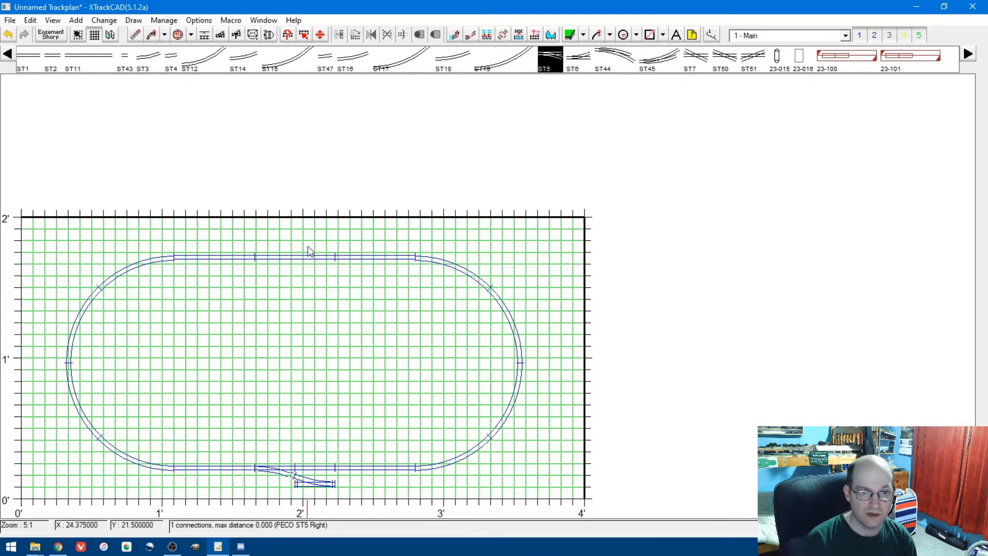
# - Extend the outer lower track with an ST11 double straight on the right and an ST1 and an ST11 straight on the left
pyautogui.click(89, 56)
pyautogui.click(332, 483)
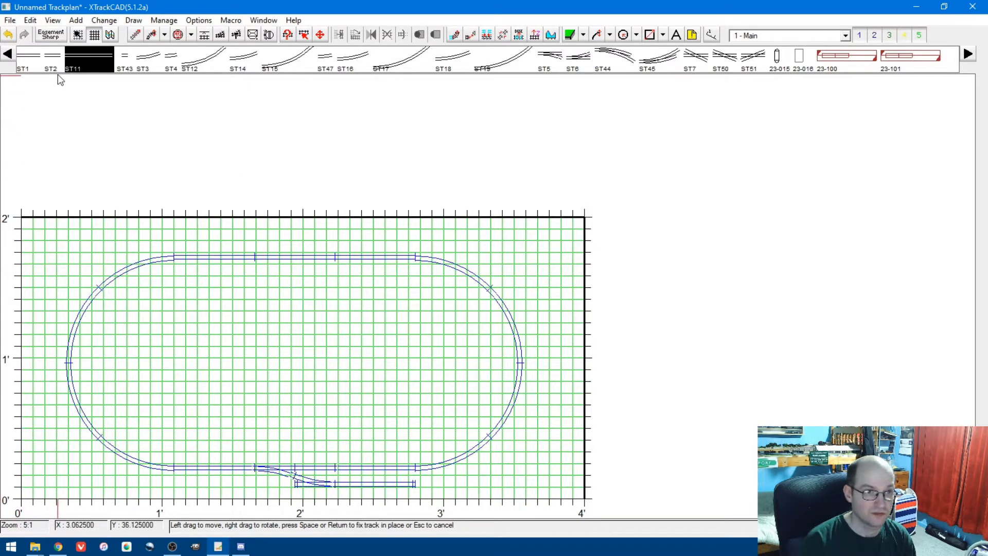
pyautogui.click(28, 57)
pyautogui.click(291, 491)
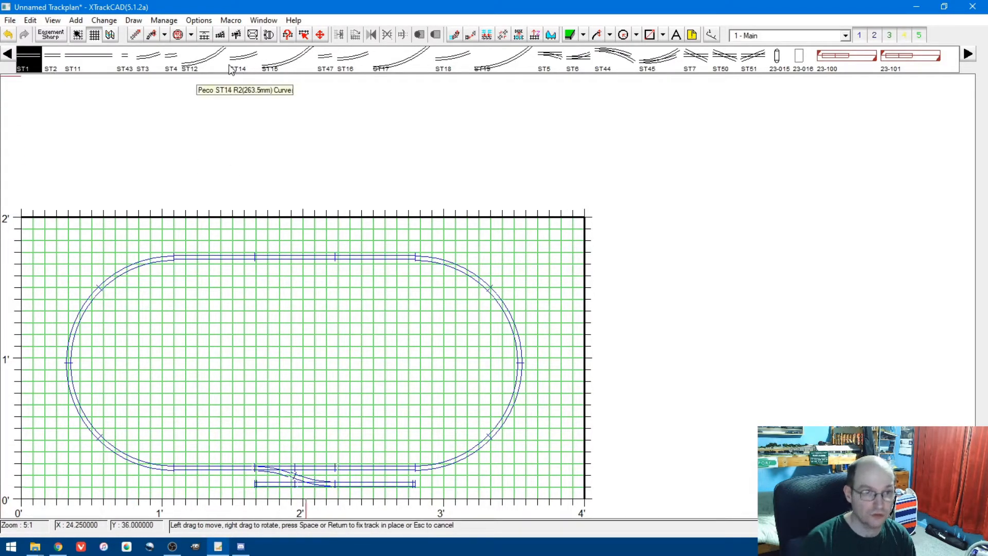
pyautogui.click(89, 57)
pyautogui.click(249, 479)
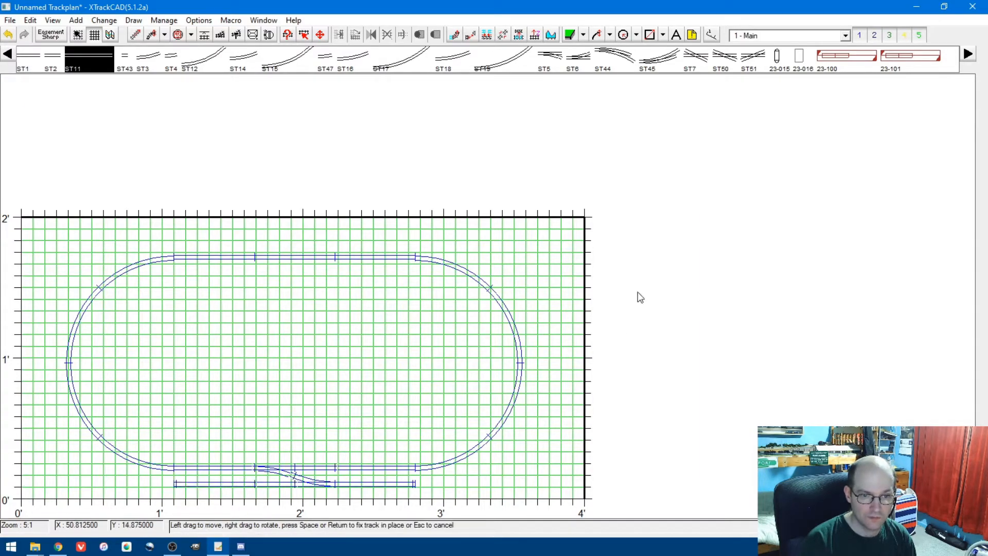
# - Curve the outer track around the left end with four Peco ST15 R2 (263.5mm) double curves
pyautogui.click(401, 68)
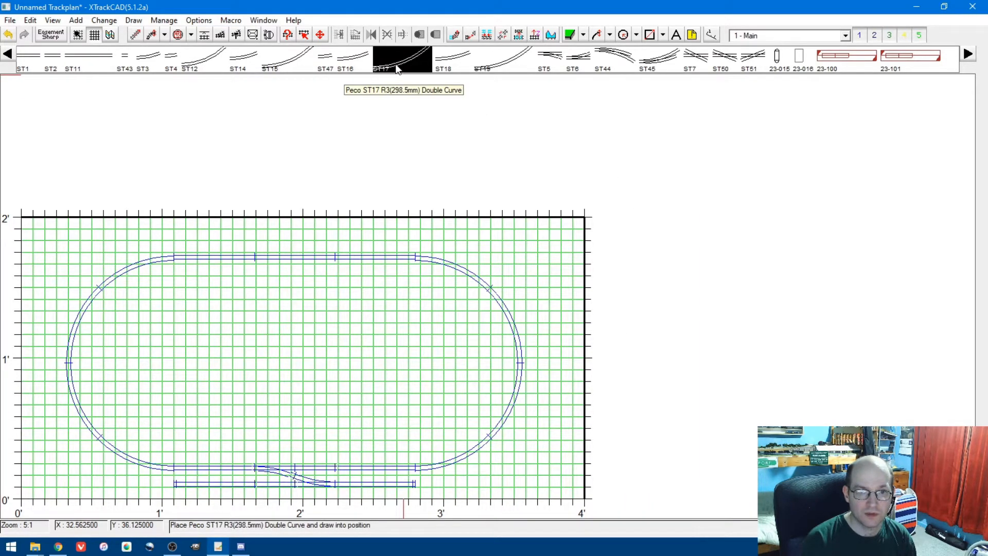
pyautogui.click(297, 67)
pyautogui.click(175, 486)
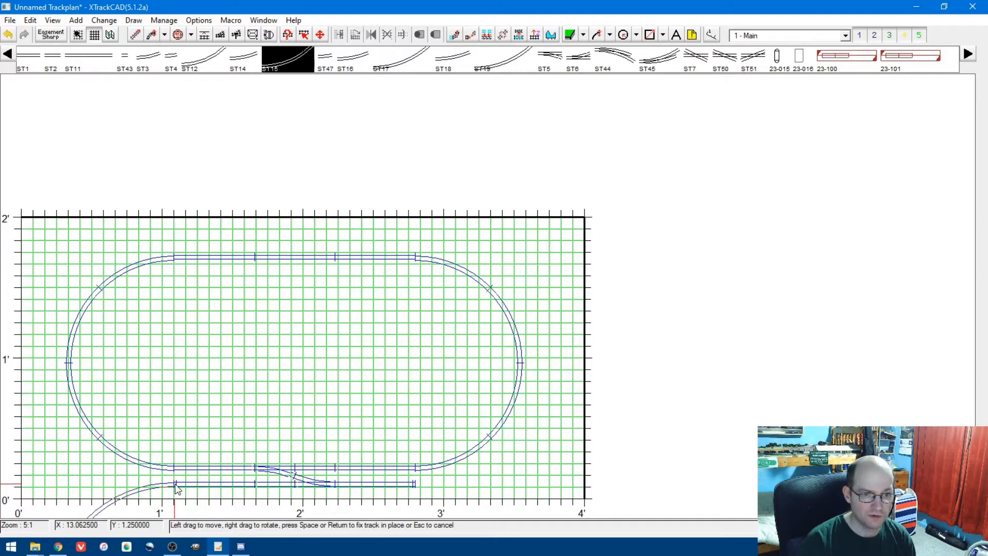
pyautogui.moveTo(175, 482); pyautogui.dragTo(127, 456)
pyautogui.press('space')
pyautogui.click(88, 448)
pyautogui.press('space')
pyautogui.click(54, 362)
pyautogui.press('space')
pyautogui.click(89, 281)
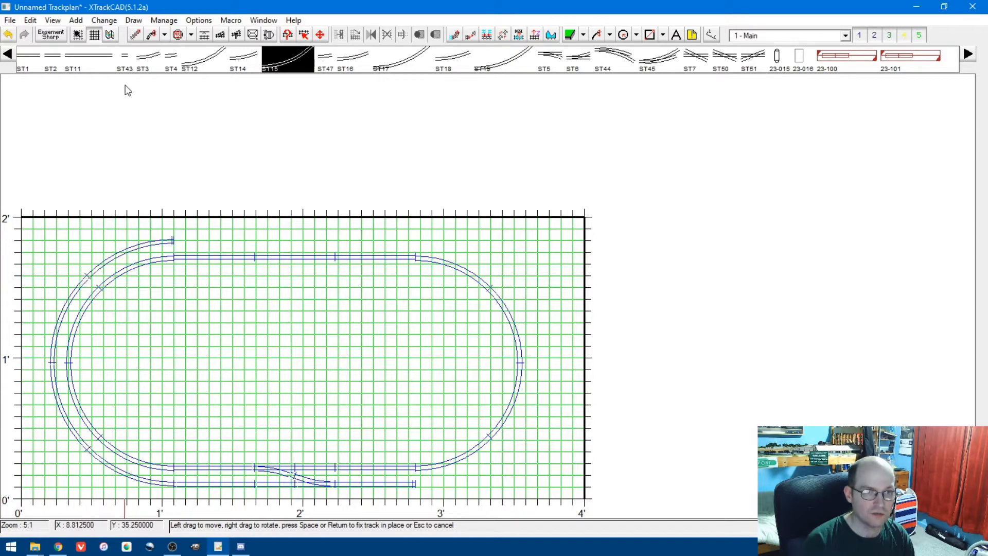
# - Lay three ST11 double straights along the outer track's upper side, parallel to the inner oval
pyautogui.click(107, 63)
pyautogui.click(173, 246)
pyautogui.press('space')
pyautogui.click(257, 240)
pyautogui.press('space')
pyautogui.click(326, 239)
pyautogui.click(203, 60)
pyautogui.click(440, 251)
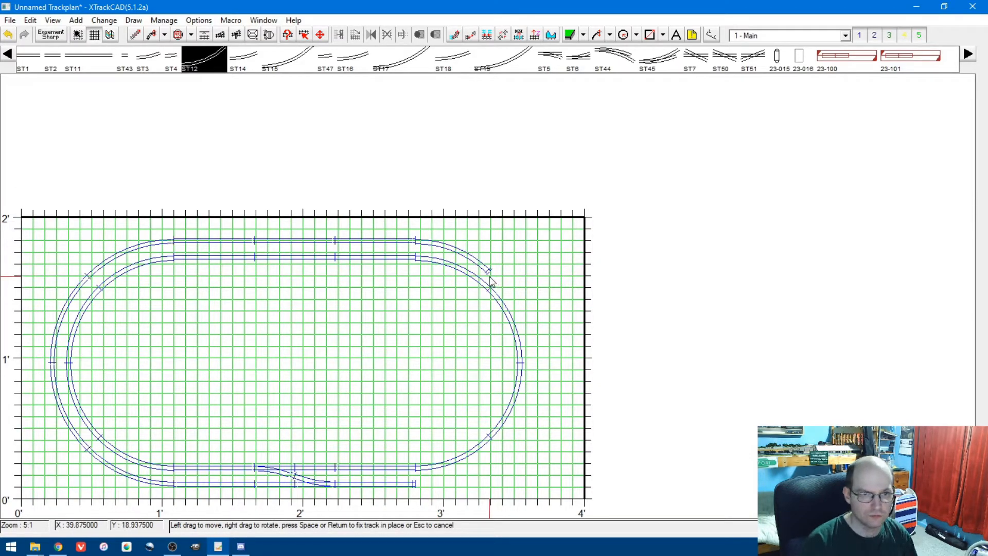
pyautogui.press('Escape')
# - Close the outer oval's right end with four Peco ST15 R2 (263.5mm) double curves
pyautogui.click(288, 56)
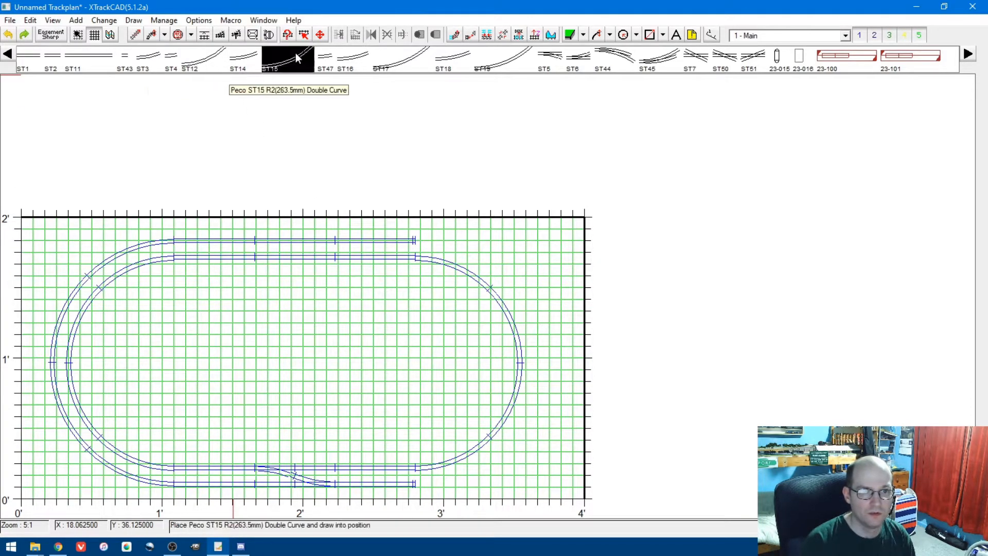
pyautogui.click(494, 271)
pyautogui.click(497, 276)
pyautogui.press('space')
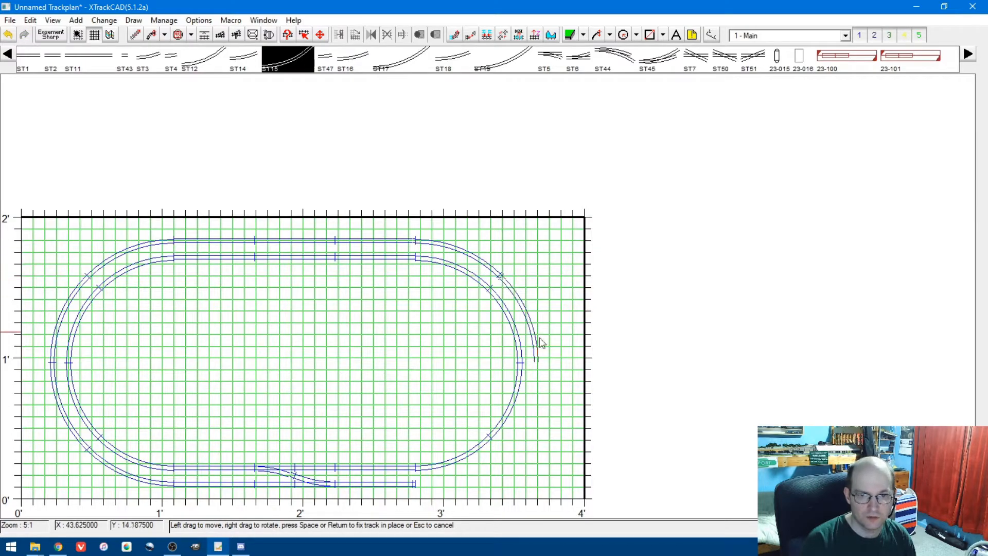
pyautogui.click(539, 357)
pyautogui.press('space')
pyautogui.click(500, 447)
pyautogui.press('space')
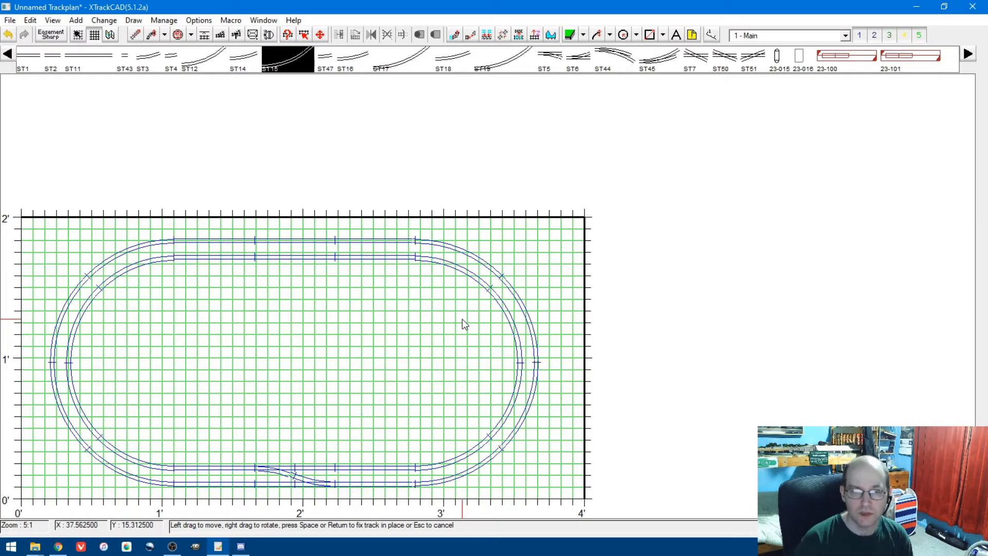
pyautogui.click(324, 60)
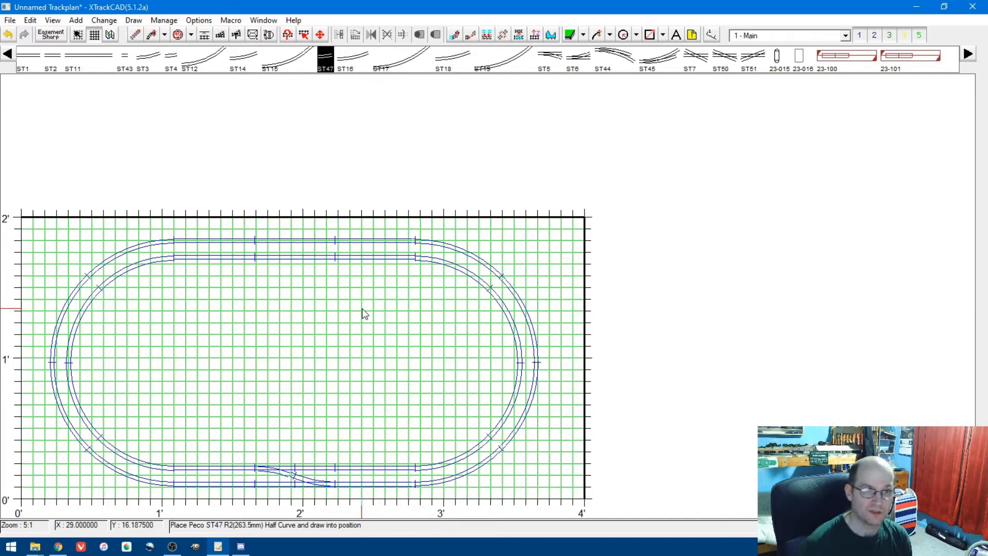
pyautogui.click(549, 58)
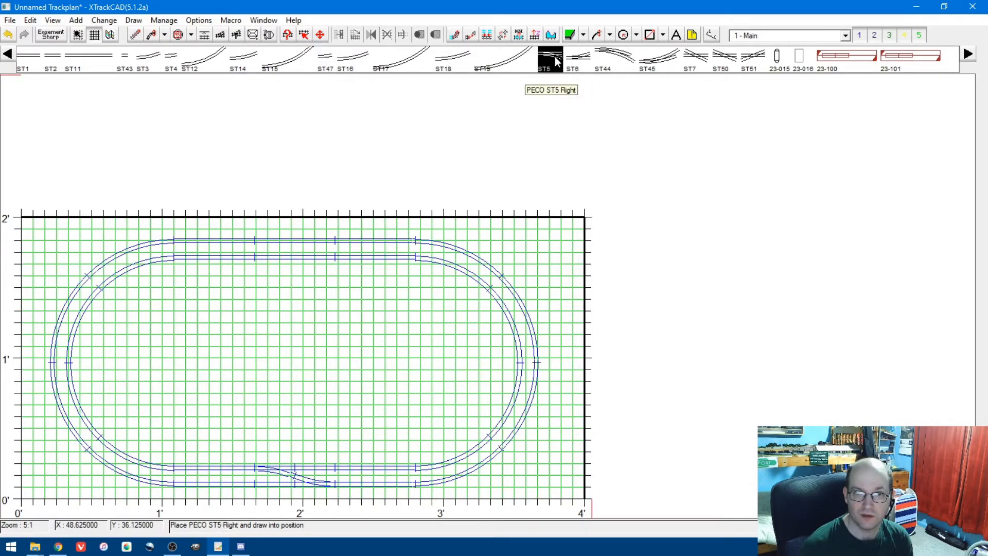
pyautogui.click(273, 377)
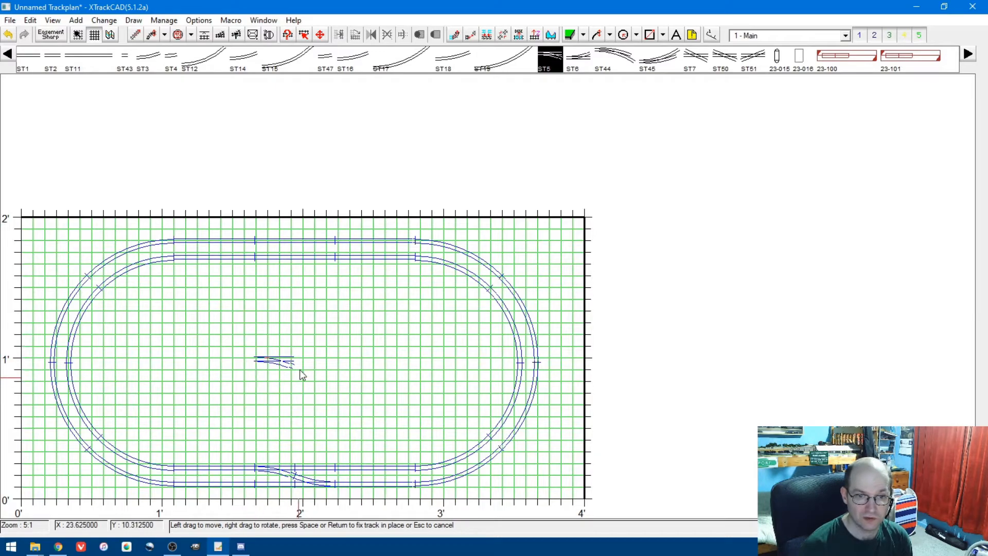
pyautogui.click(693, 54)
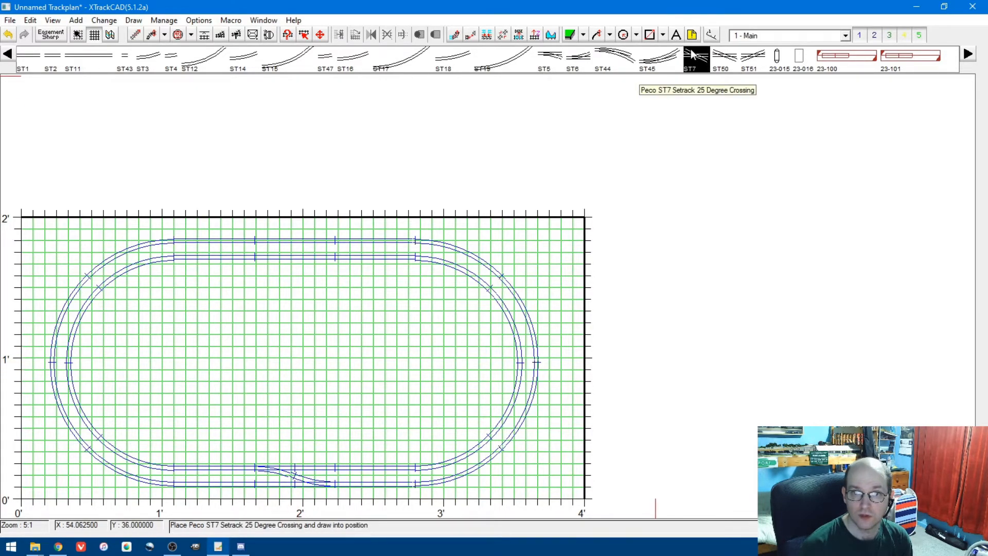
pyautogui.click(9, 56)
pyautogui.click(969, 56)
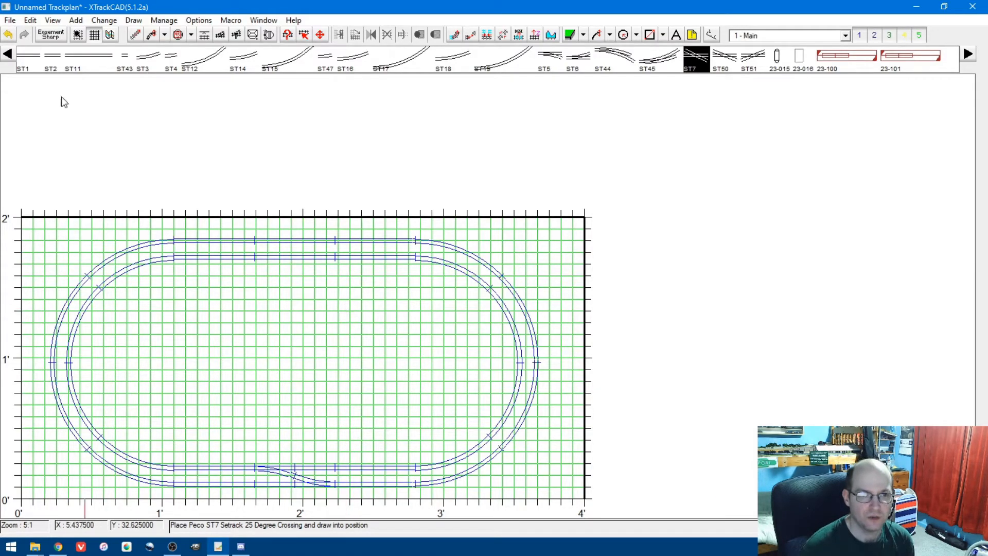
# - Open the print setup and select every page around the double oval that contains track, skipping the two empty pages in the centre
pyautogui.click(8, 22)
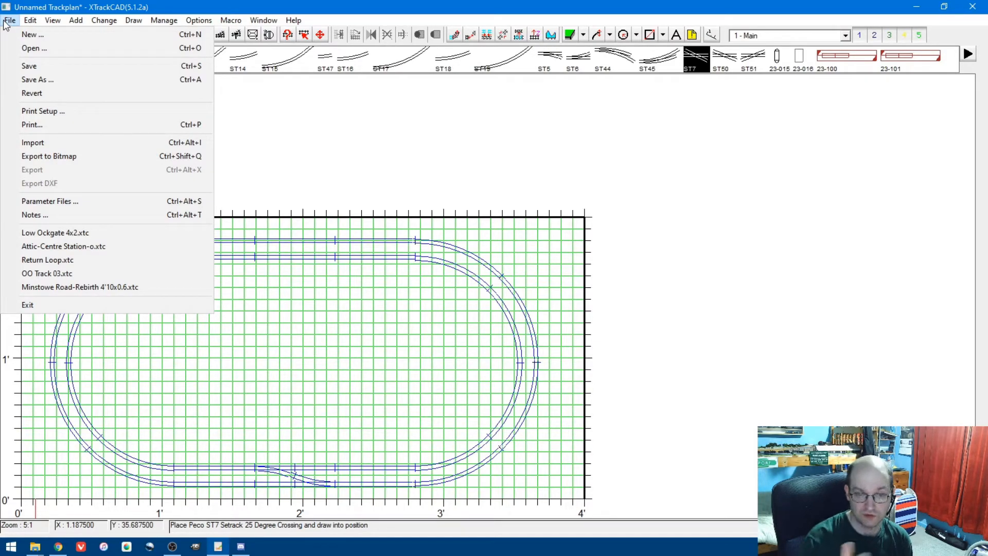
pyautogui.click(60, 123)
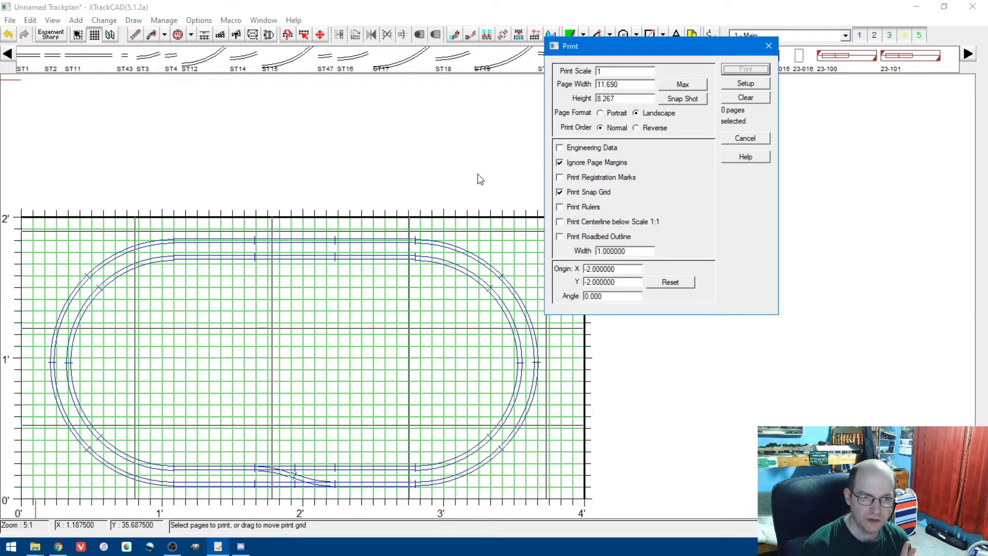
pyautogui.click(113, 273)
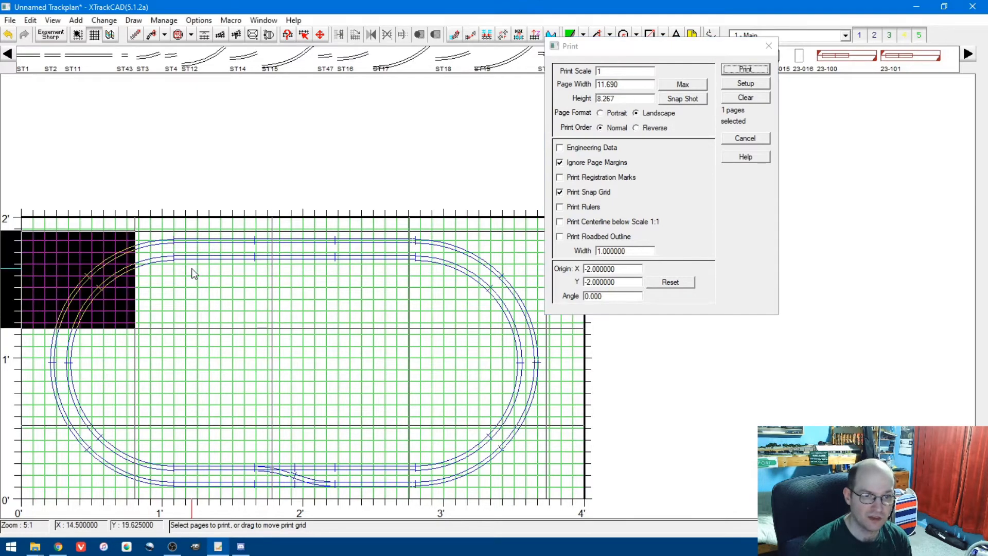
pyautogui.click(193, 268)
pyautogui.click(373, 287)
pyautogui.click(463, 306)
pyautogui.click(494, 391)
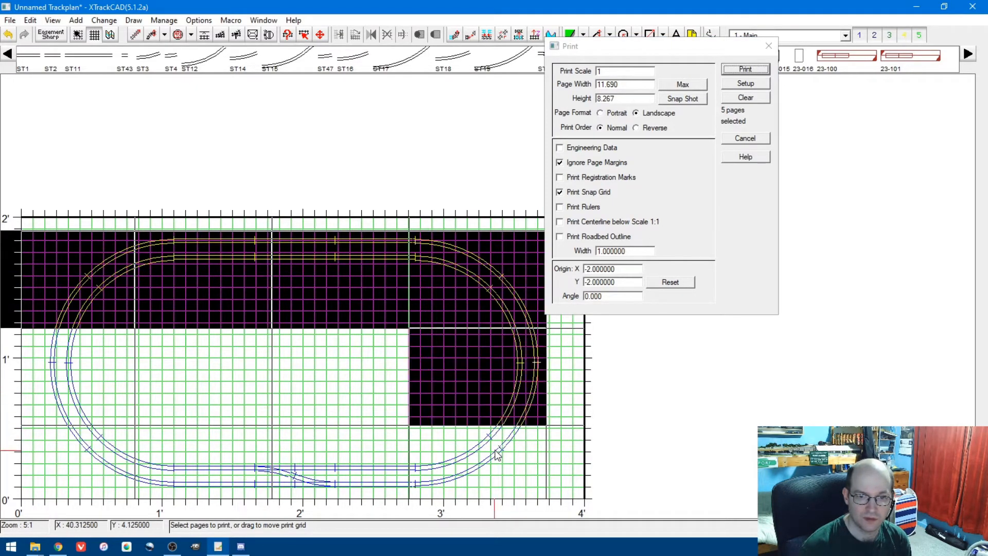
pyautogui.click(494, 463)
pyautogui.click(282, 470)
pyautogui.click(205, 469)
pyautogui.click(83, 458)
pyautogui.click(113, 363)
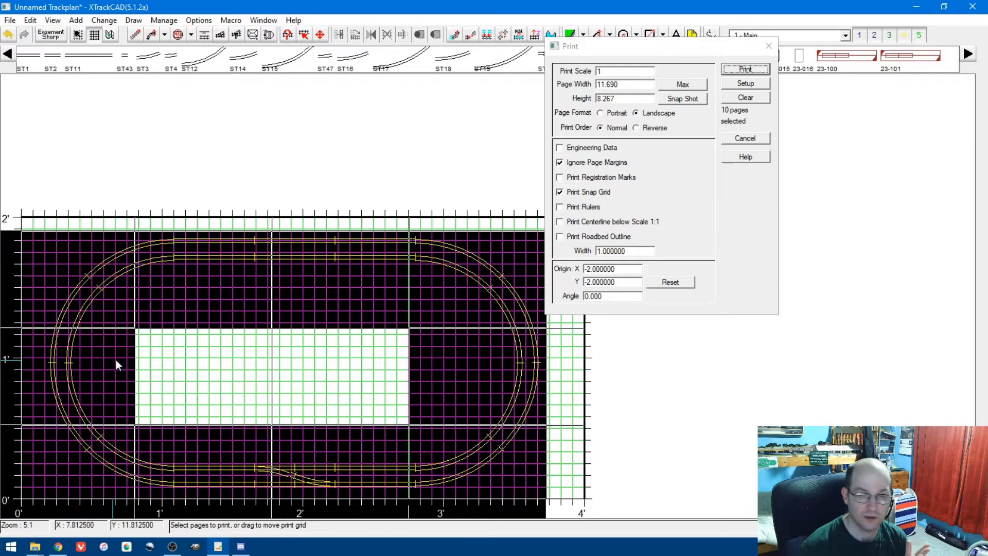
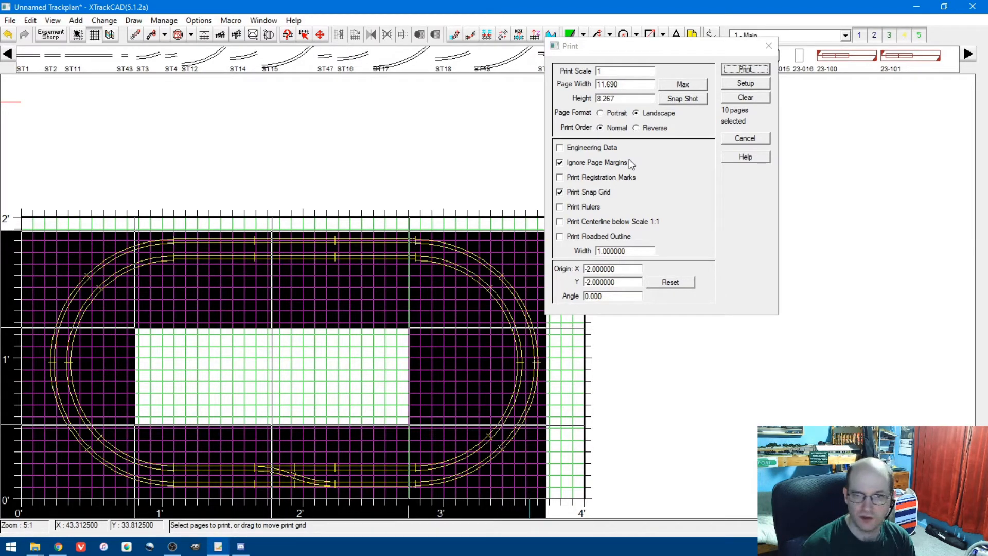
# - Try print scales of 2 and 4, return the scale to 1, and close the print setup without printing
pyautogui.doubleClick(608, 72)
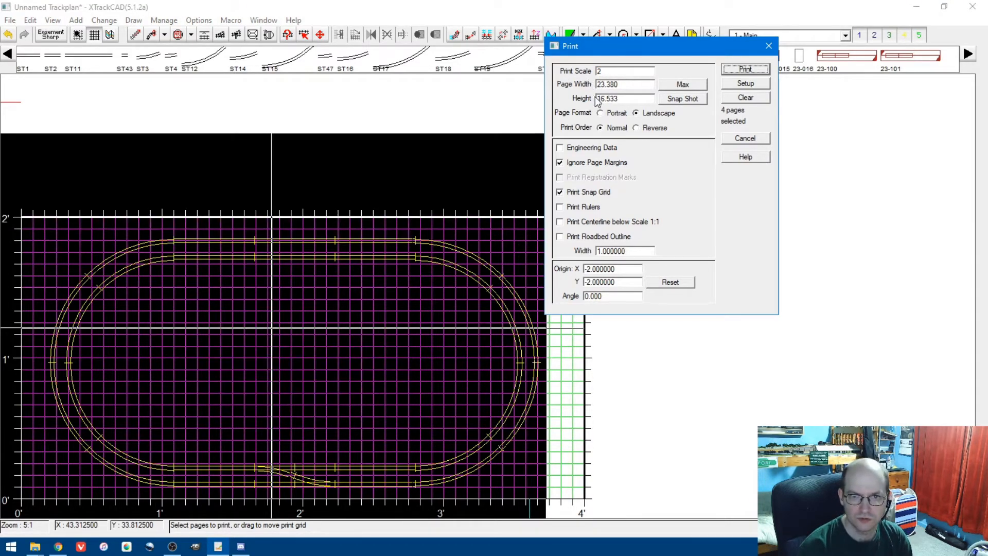
pyautogui.doubleClick(599, 71)
pyautogui.write('4')
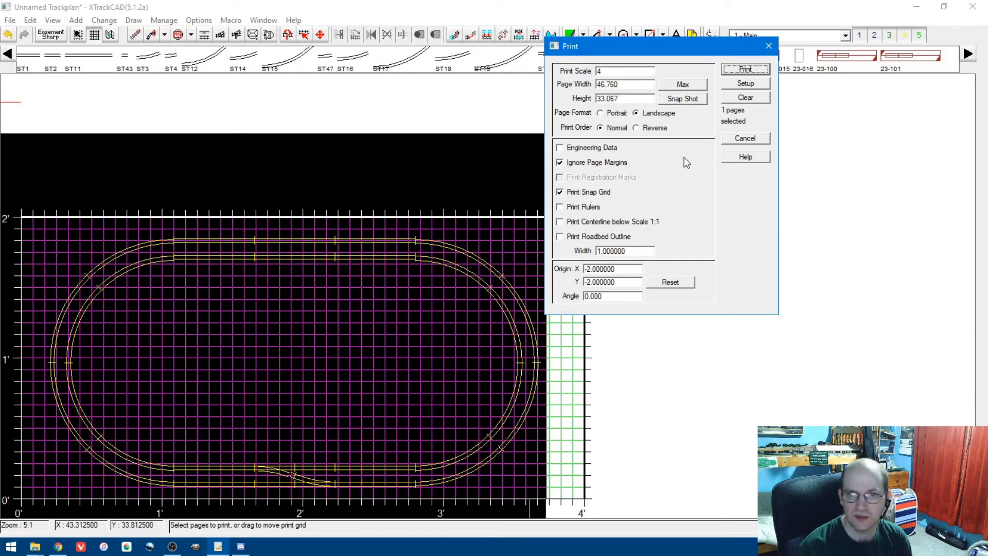
pyautogui.doubleClick(630, 71)
pyautogui.write('1')
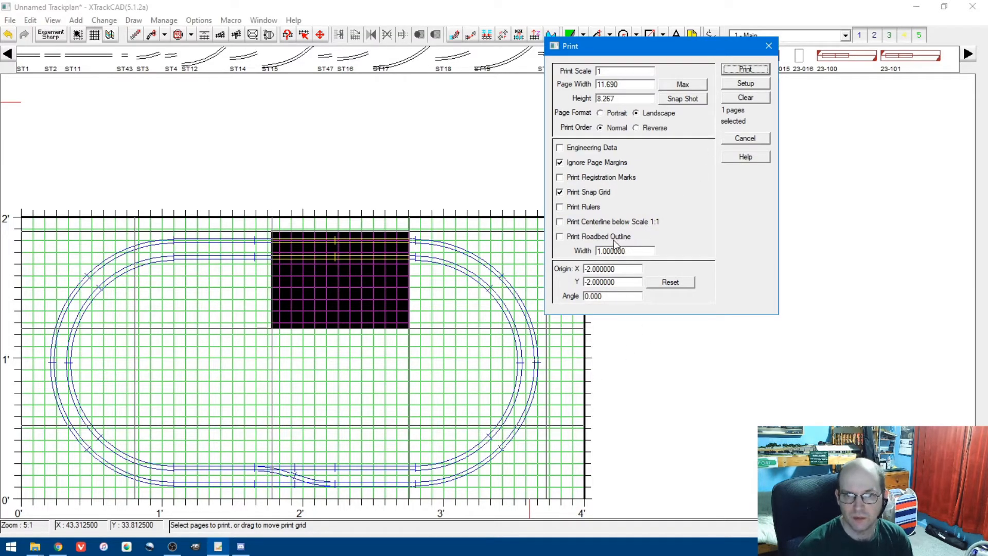
pyautogui.click(749, 141)
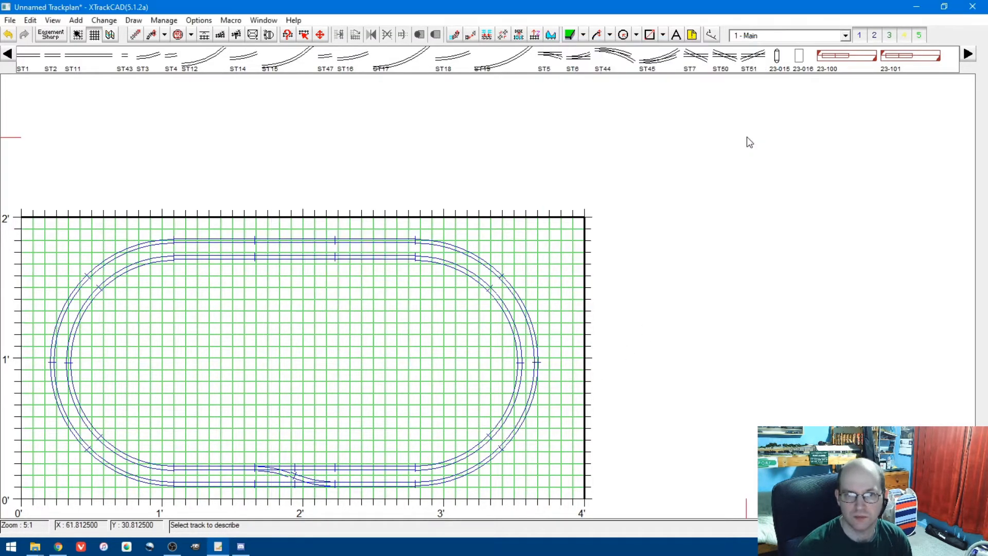
# - Export the double oval to a bitmap at 15 dpi with titles and borders, saving it as test
pyautogui.click(10, 21)
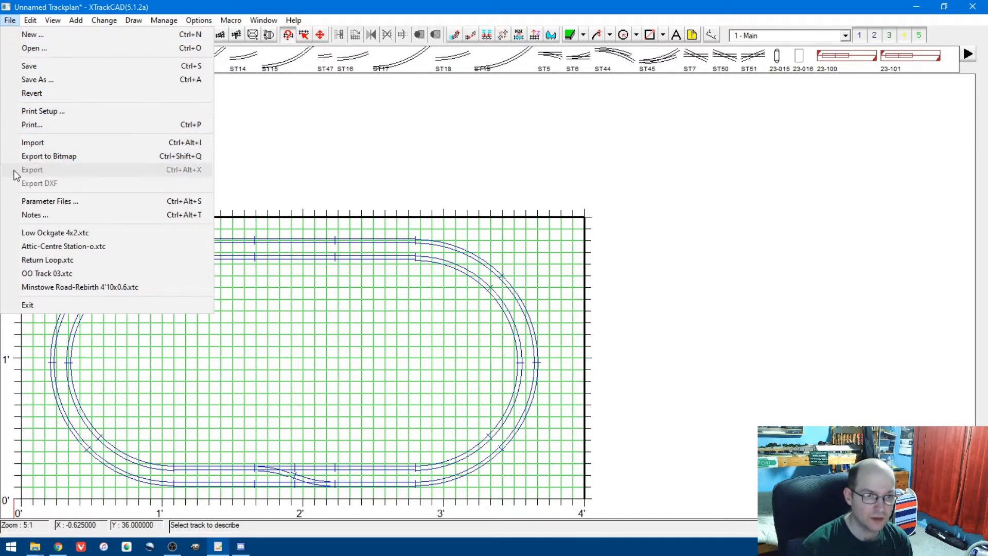
pyautogui.click(29, 157)
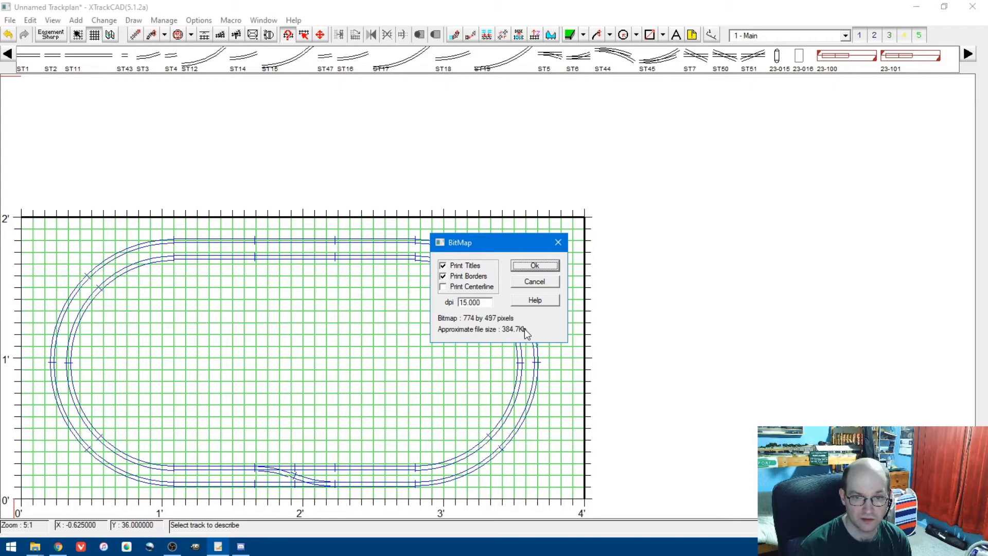
pyautogui.click(535, 265)
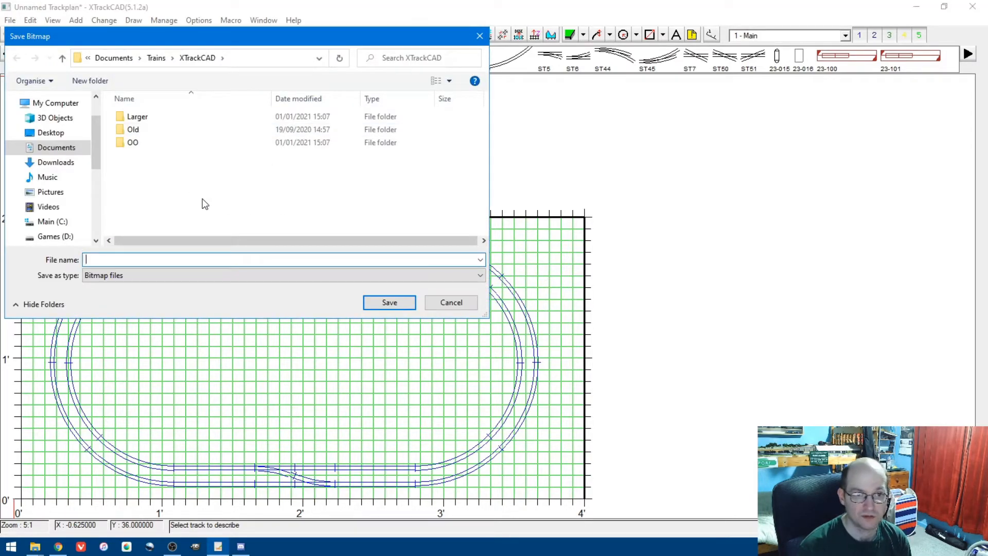
pyautogui.write('test')
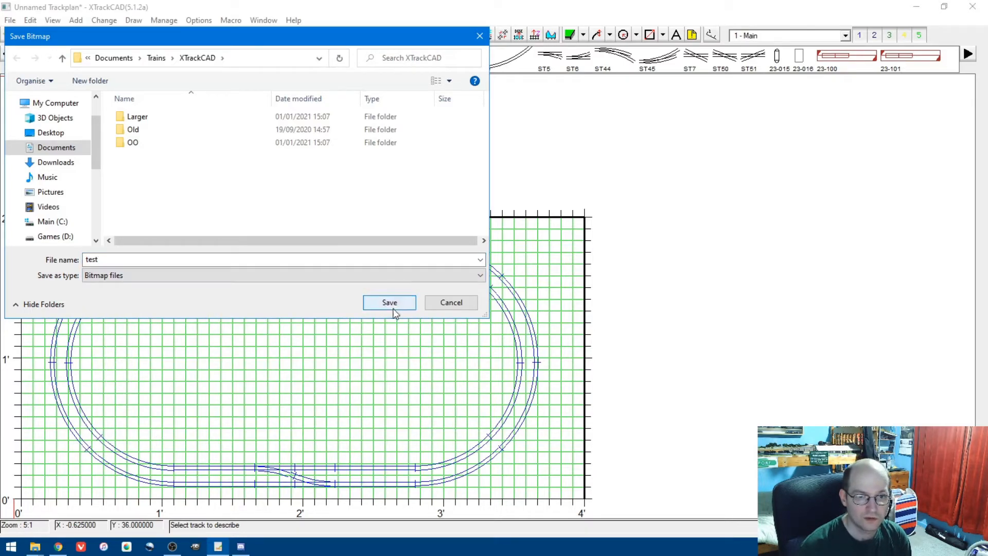
pyautogui.click(393, 303)
# - Preview printing the exported test.bmp on A4 with fit to frame turned off, and cancel without printing
pyautogui.click(10, 20)
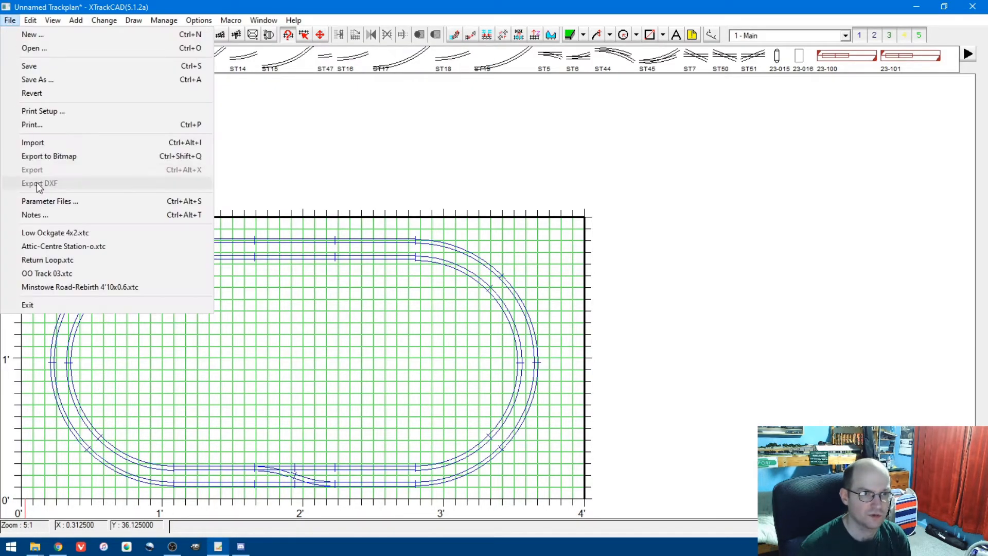
pyautogui.click(44, 156)
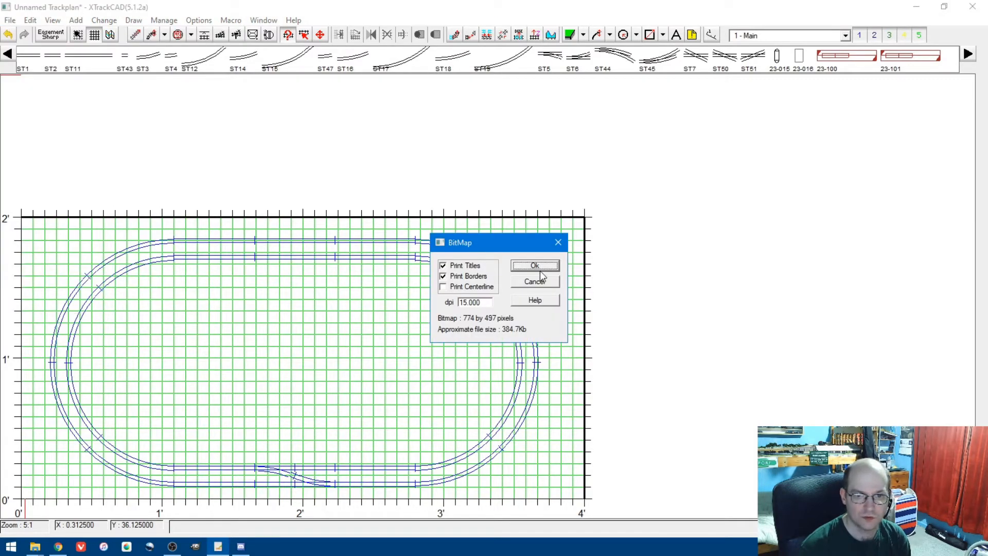
pyautogui.click(539, 270)
pyautogui.click(152, 163)
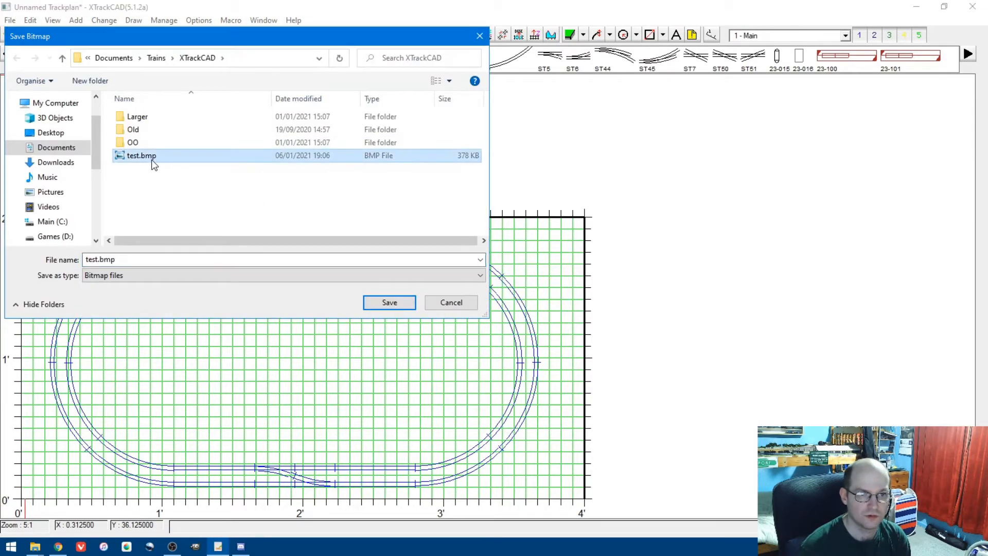
pyautogui.rightClick(153, 163)
pyautogui.click(113, 202)
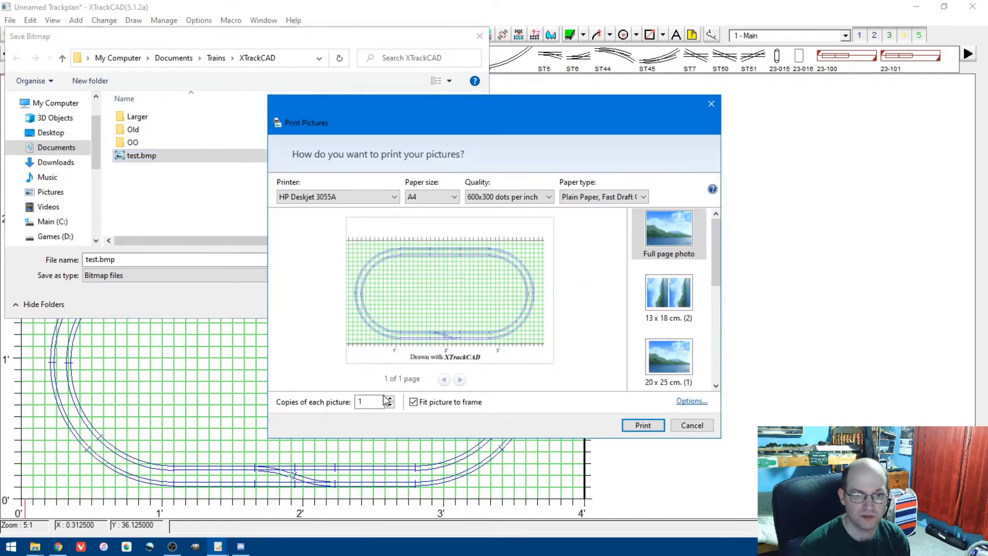
pyautogui.click(413, 401)
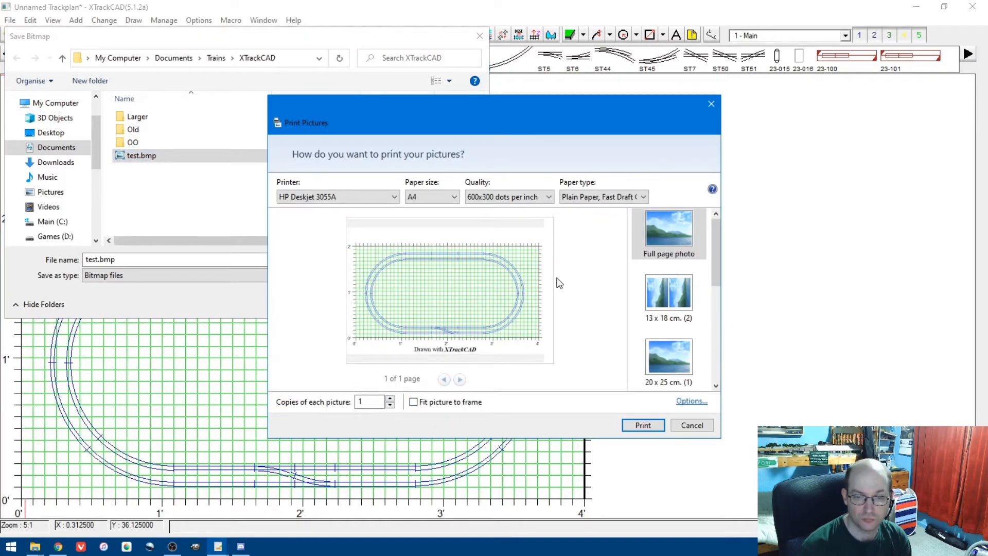
pyautogui.click(692, 425)
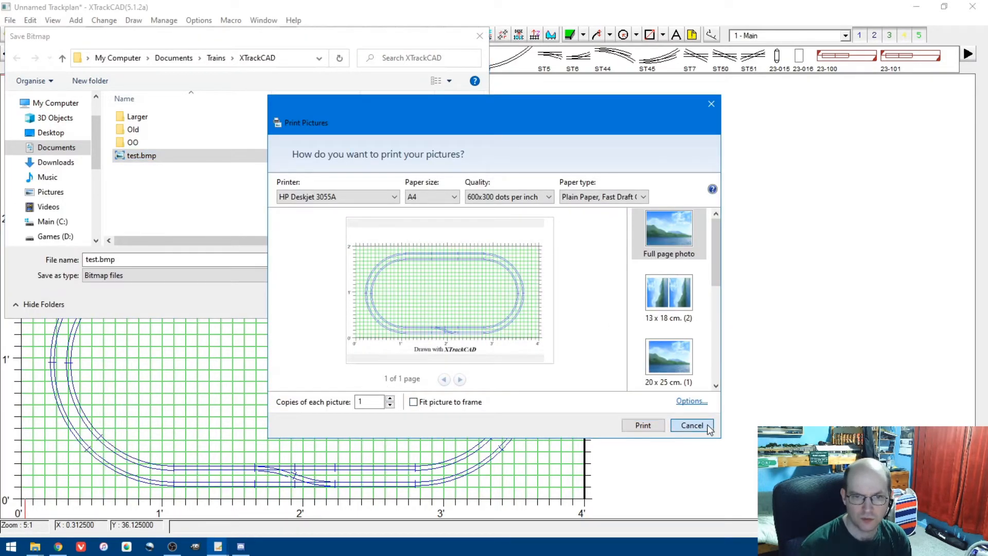
# - Delete test.bmp from the XTrackCAD folder and cancel the second bitmap export
pyautogui.press('Delete')
pyautogui.press('Return')
pyautogui.click(461, 305)
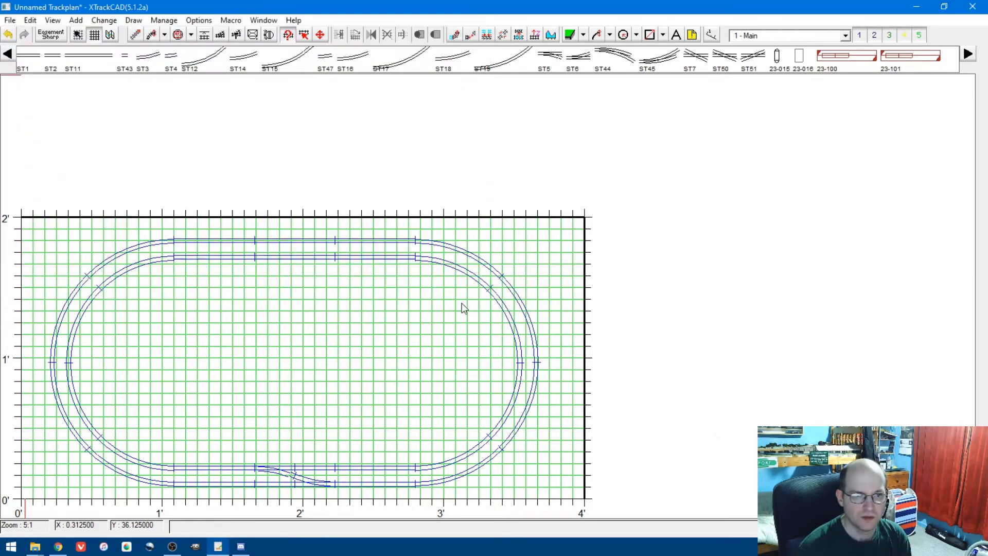
pyautogui.click(9, 20)
pyautogui.click(329, 5)
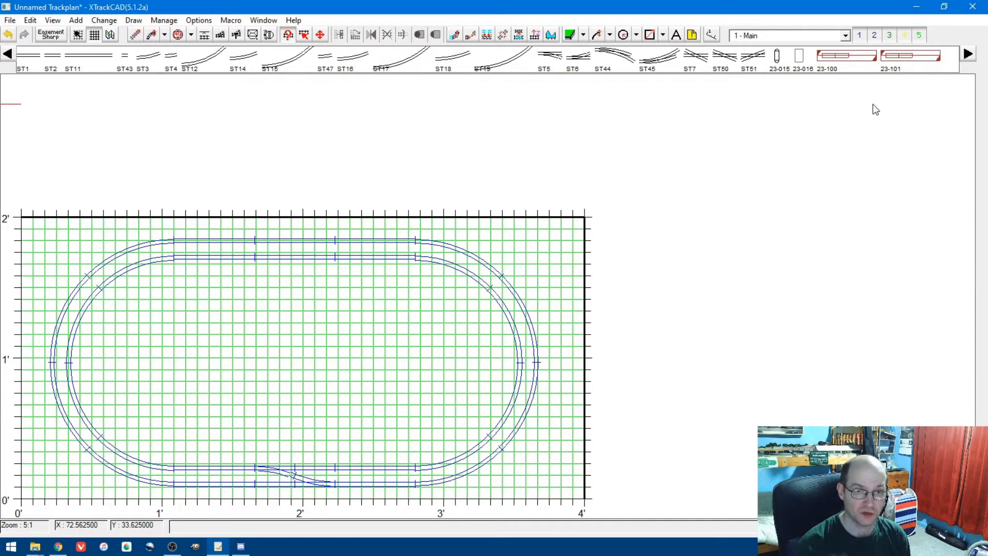
pyautogui.click(262, 20)
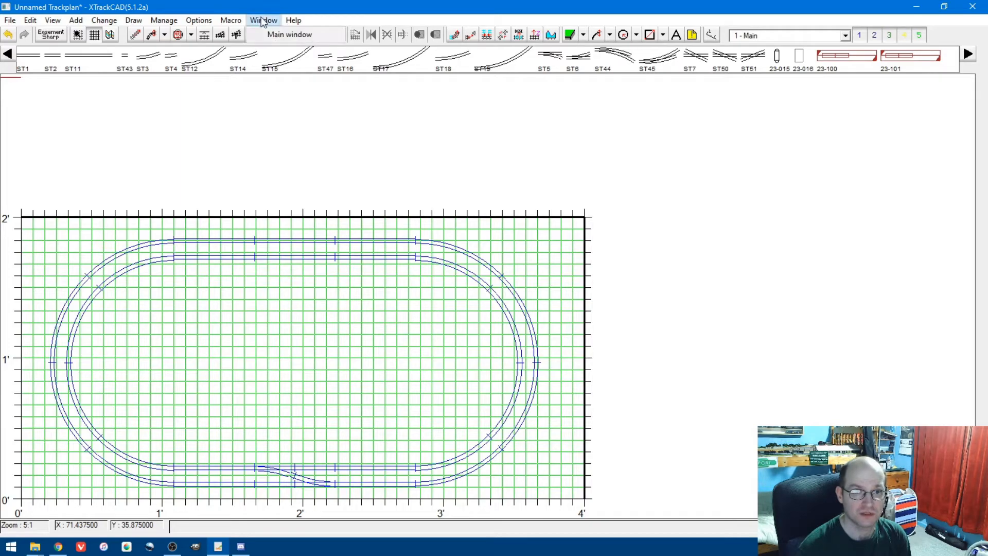
pyautogui.moveTo(225, 25)
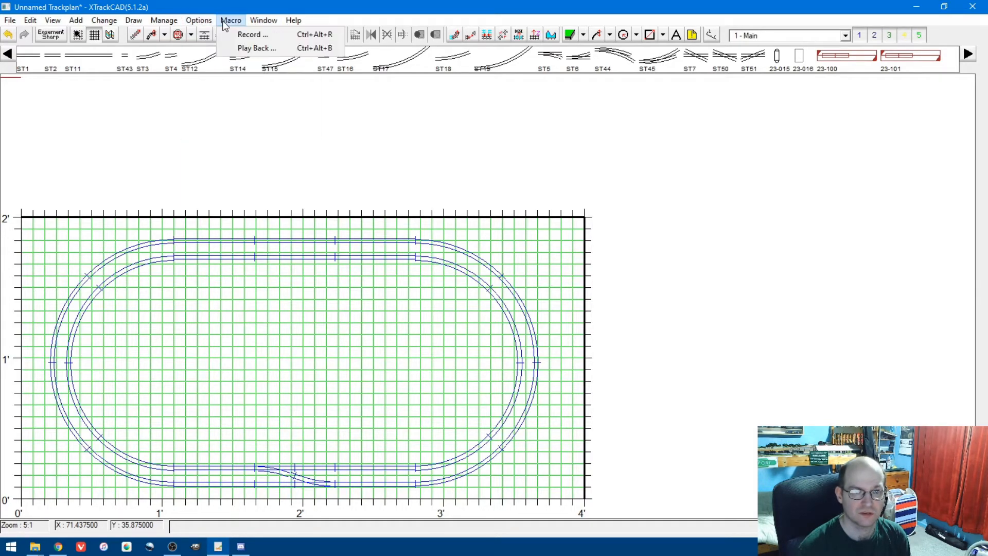
pyautogui.click(336, 378)
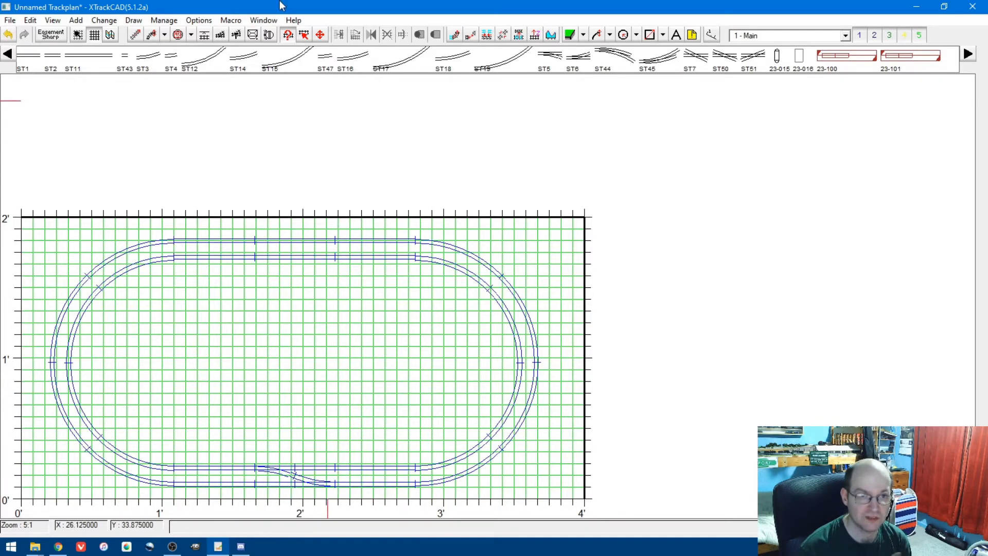
pyautogui.click(203, 33)
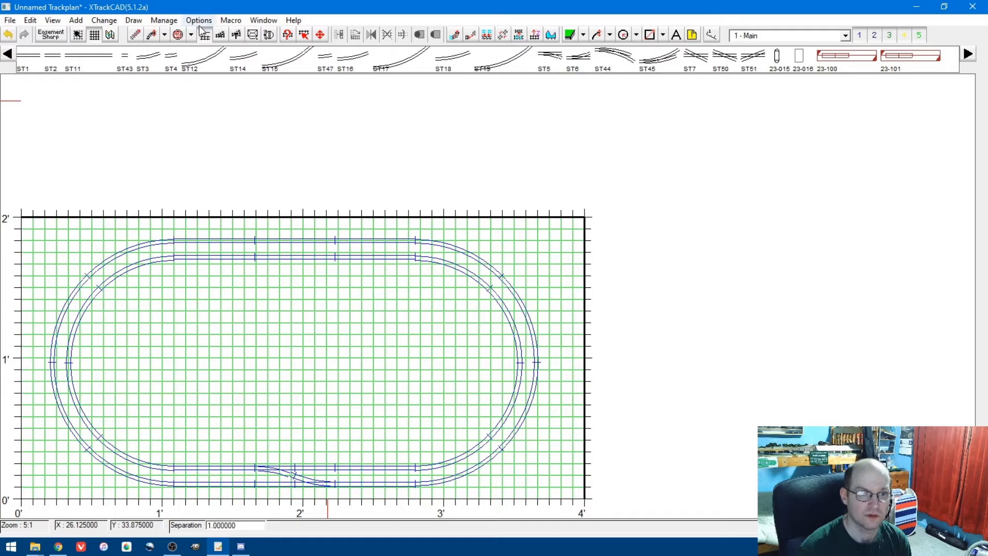
pyautogui.click(165, 21)
pyautogui.click(299, 35)
pyautogui.click(300, 36)
# - Look over the layout management commands, including the turnout designer types, and view the car inventory before closing it
pyautogui.click(175, 21)
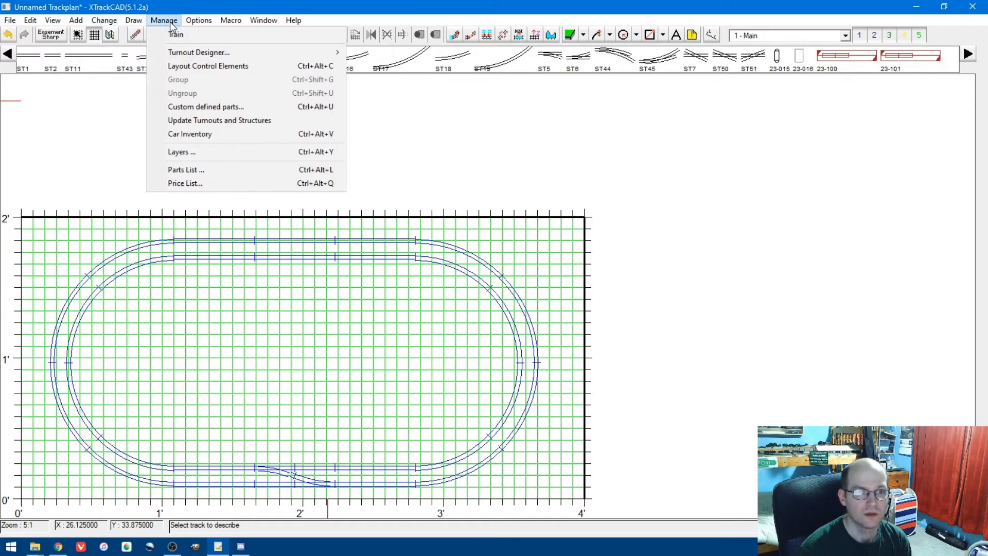
pyautogui.moveTo(192, 51)
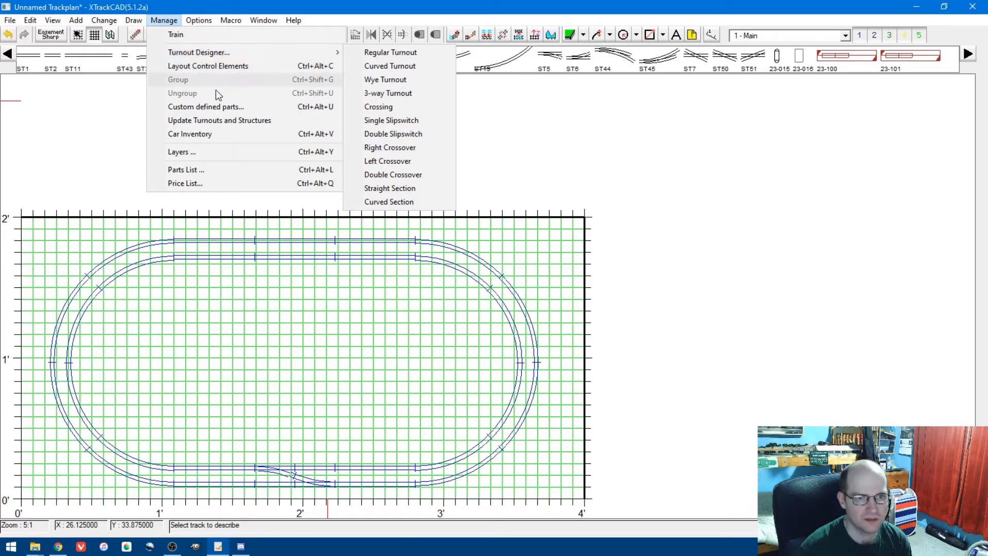
pyautogui.click(211, 135)
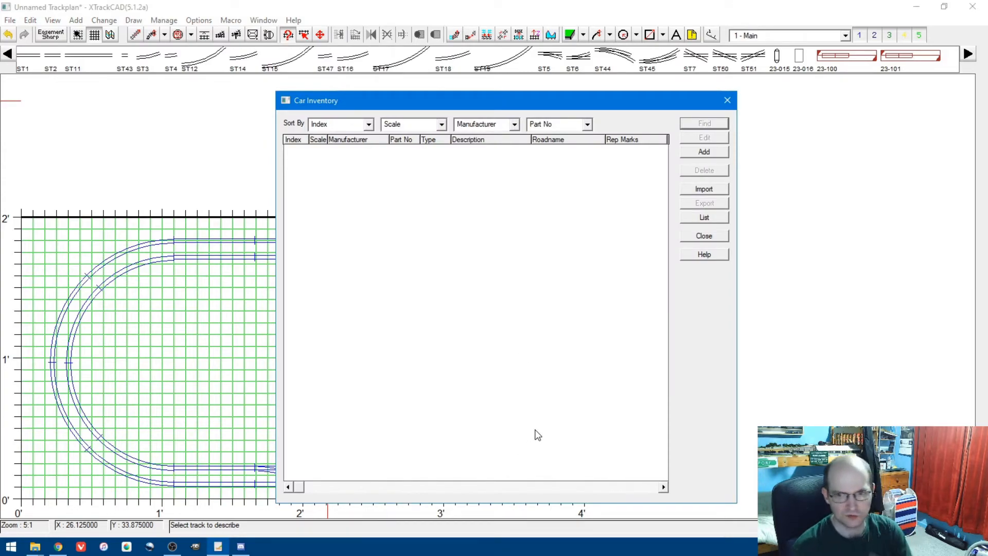
pyautogui.click(712, 235)
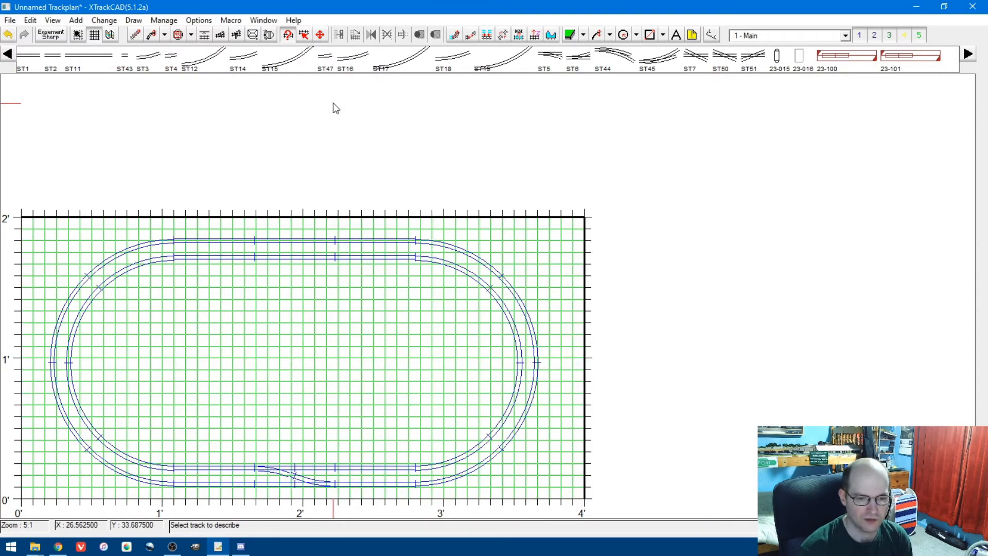
# - Examine the price list down to the Peco Setrack curves, turnouts and crossings, and close it
pyautogui.click(163, 19)
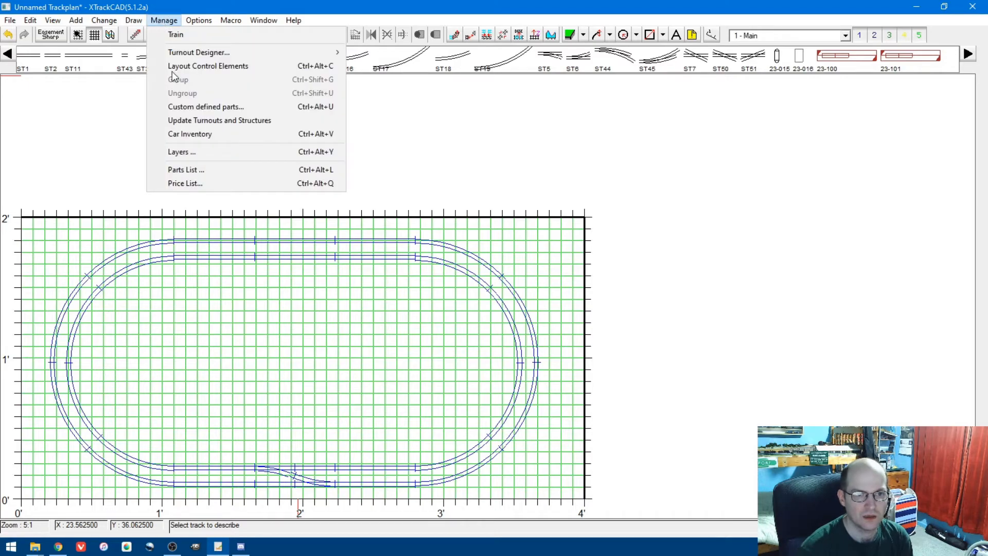
pyautogui.click(194, 184)
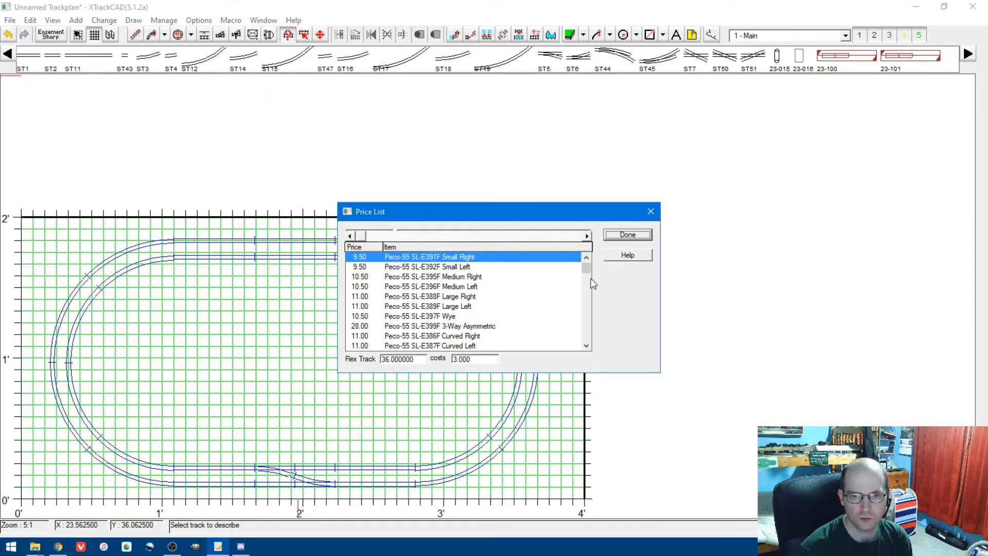
pyautogui.moveTo(588, 271); pyautogui.dragTo(592, 255)
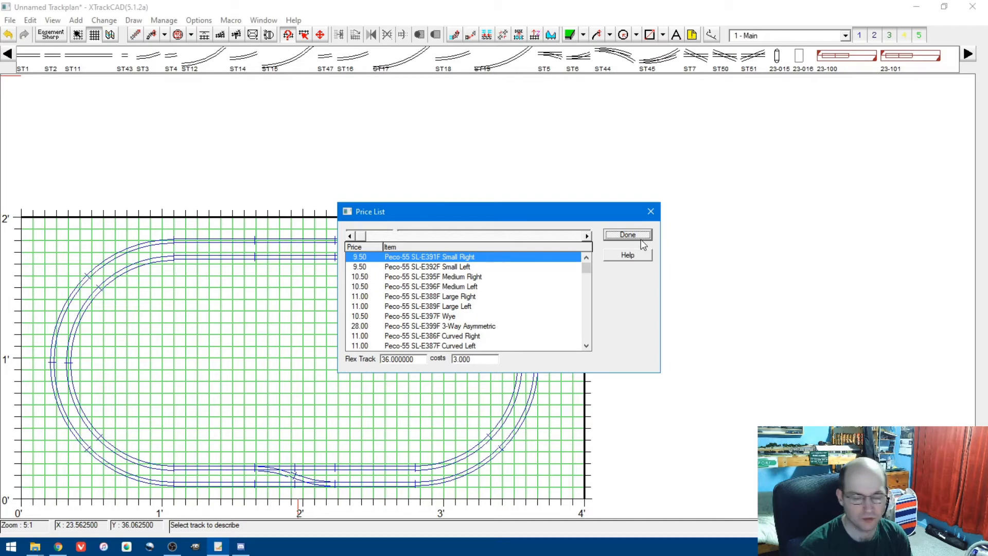
pyautogui.moveTo(588, 267); pyautogui.dragTo(588, 339)
pyautogui.scroll(5, 479, 316)
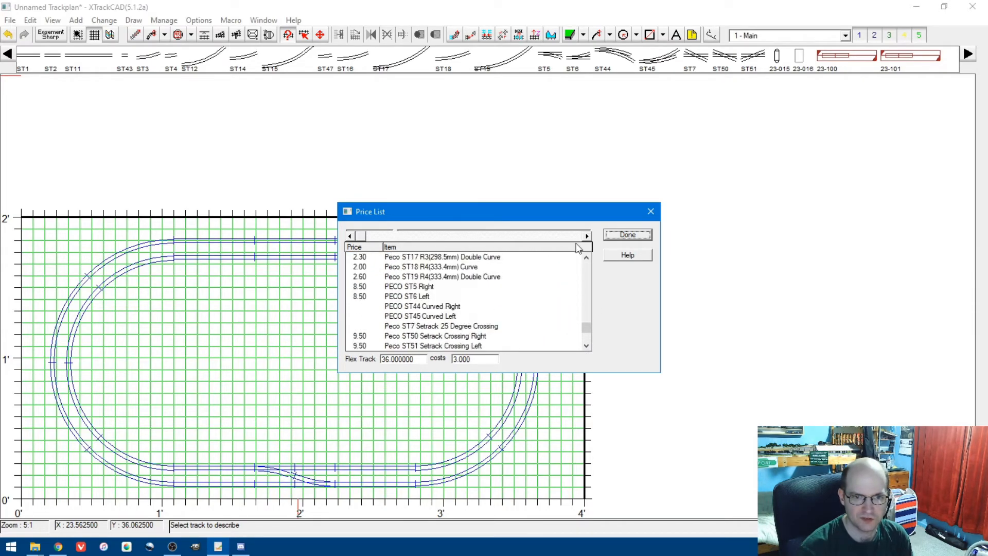
pyautogui.click(611, 235)
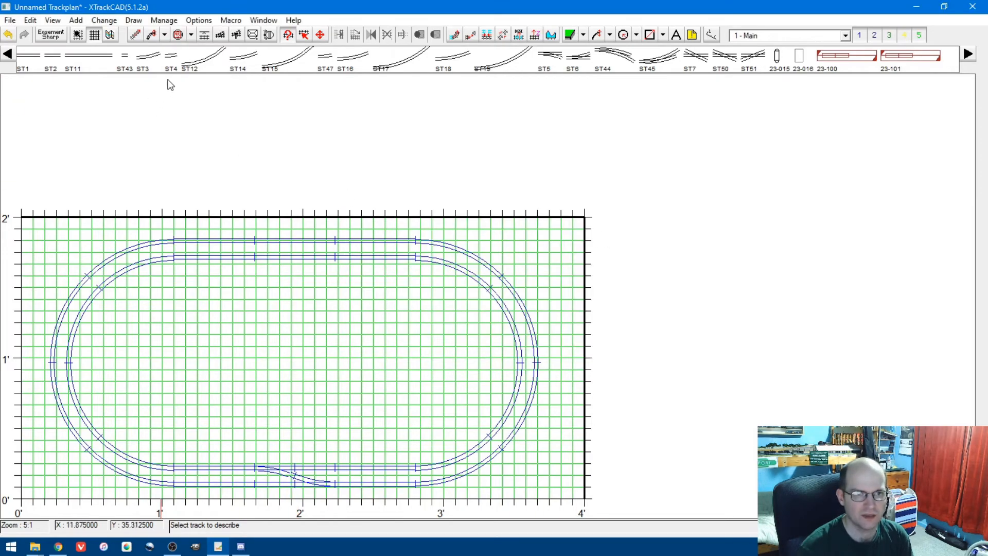
# - Review the priced parts list for the double oval and close it
pyautogui.click(164, 20)
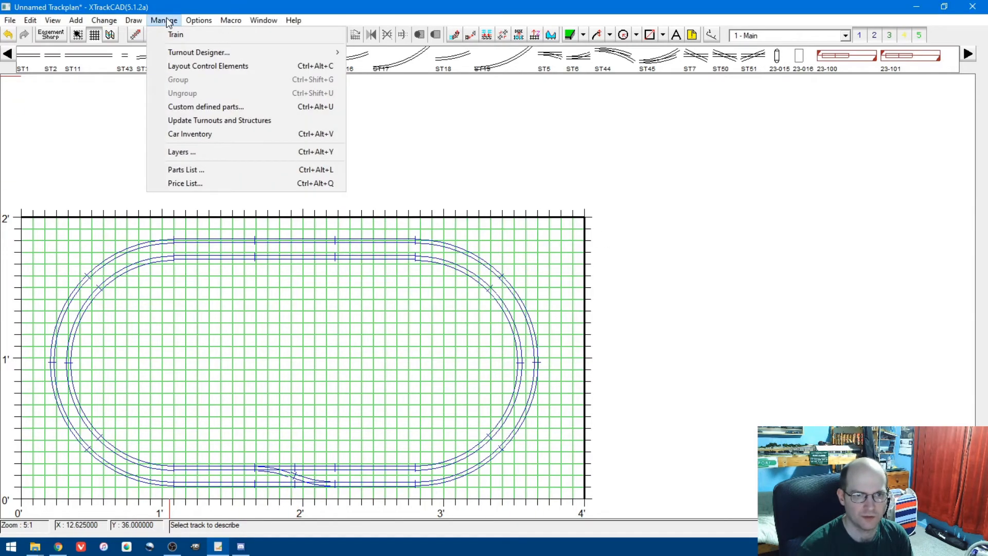
pyautogui.click(228, 170)
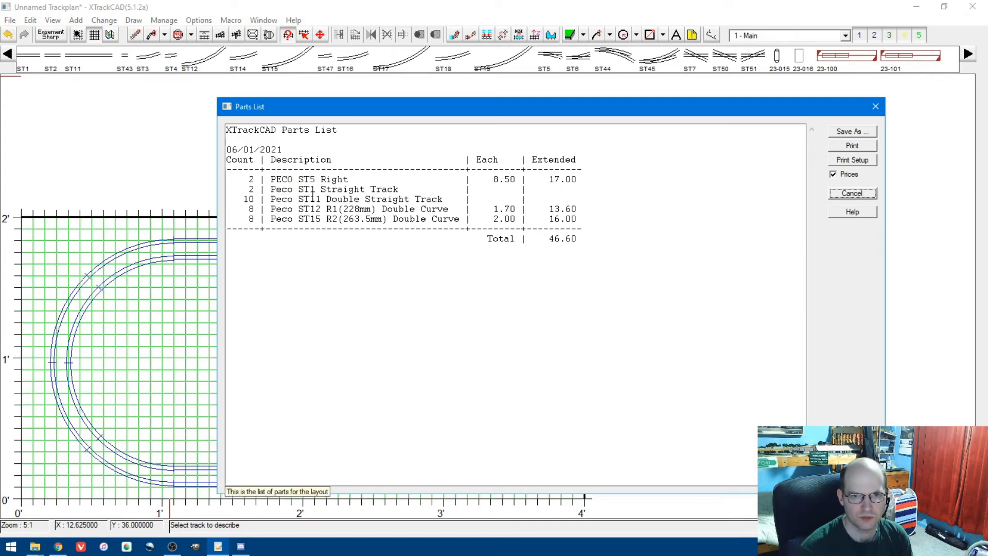
pyautogui.click(851, 192)
# - Open the recent layout file Low Ockgate 4x2.xtc in place of the unnamed double oval plan
pyautogui.click(9, 20)
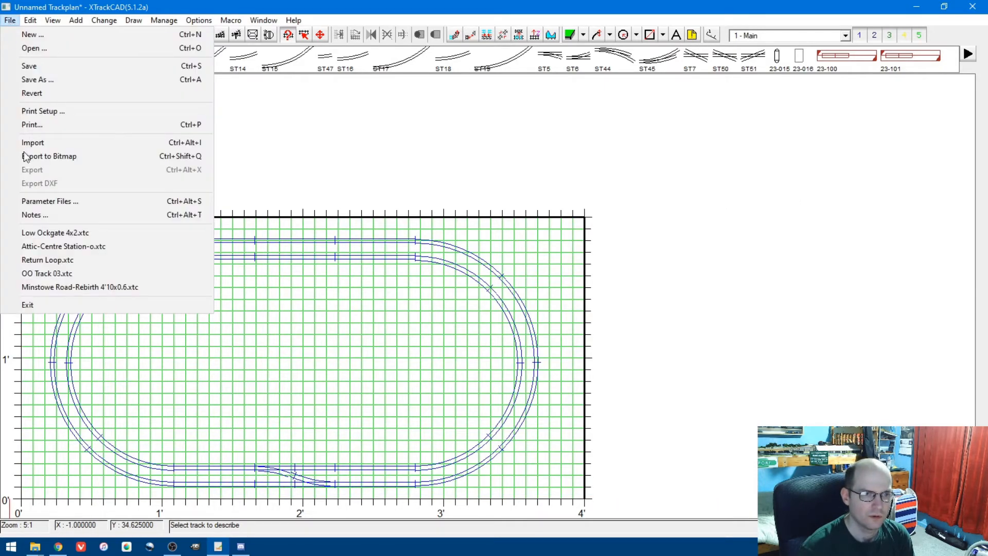
pyautogui.click(49, 233)
pyautogui.click(520, 326)
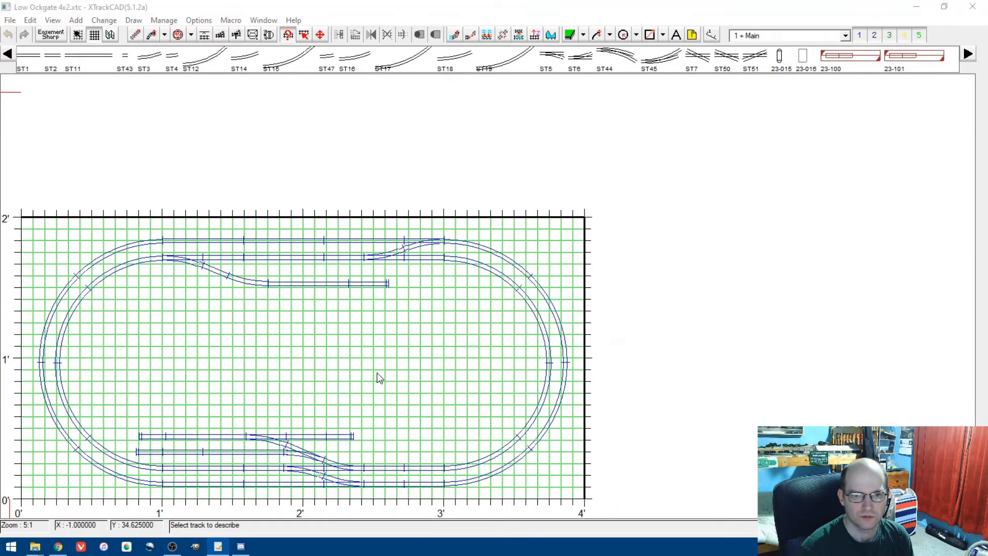
# - Review the parts list of the Low Ockgate 4x2 layout with its piece prices and total cost, and close it
pyautogui.click(133, 20)
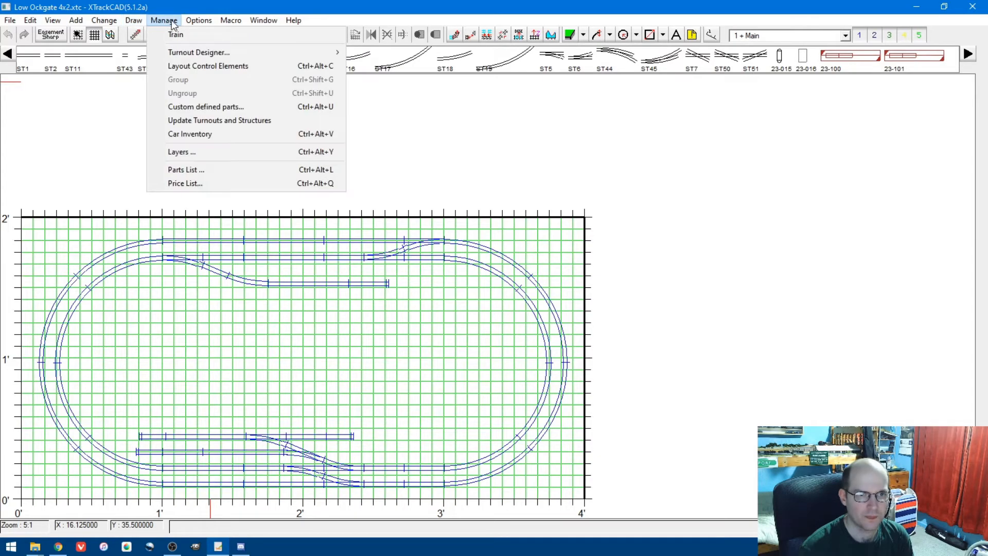
pyautogui.click(178, 169)
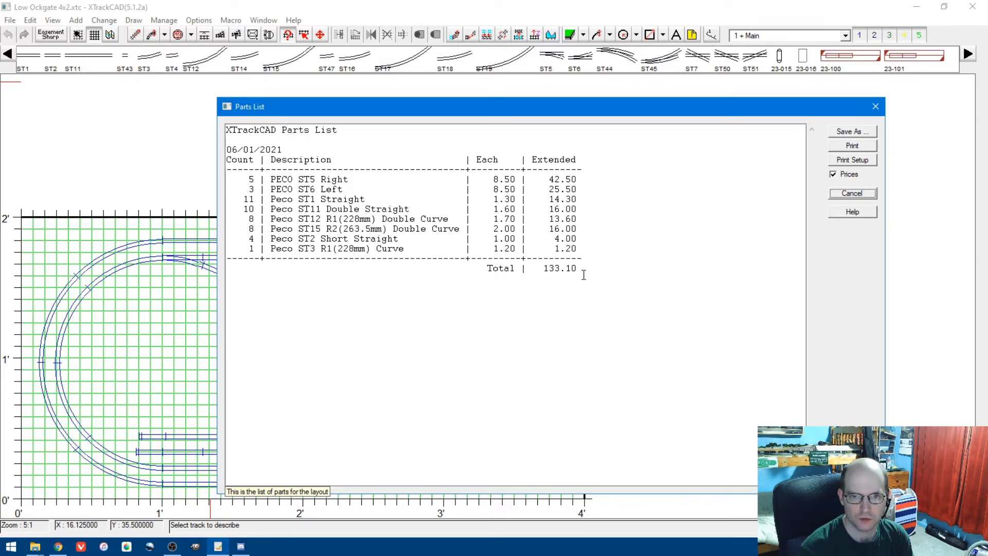
pyautogui.moveTo(487, 110); pyautogui.dragTo(446, 79)
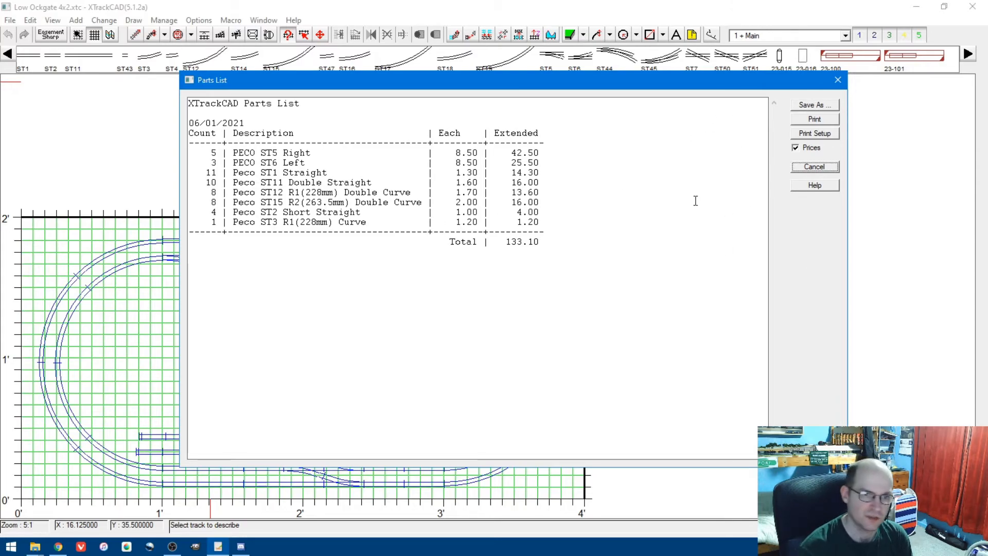
pyautogui.click(815, 166)
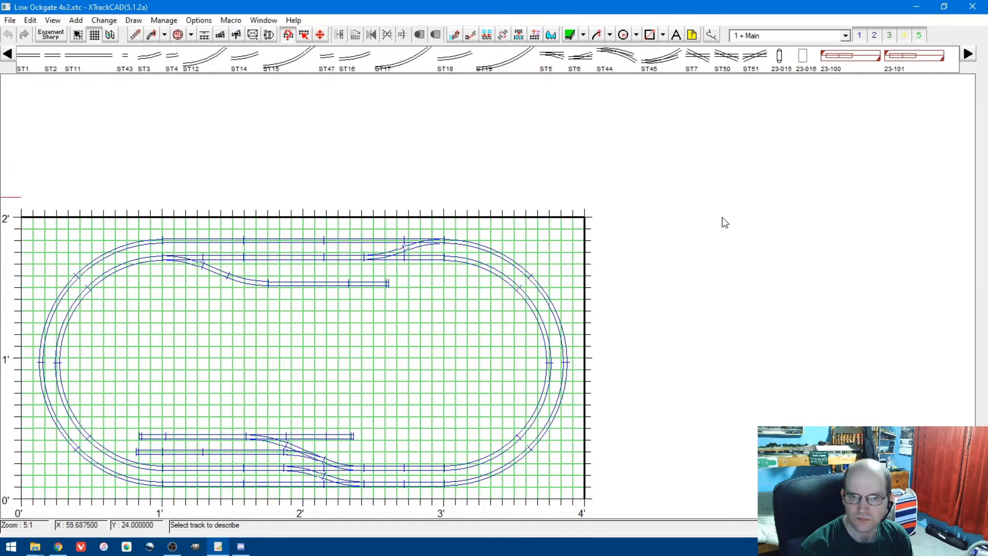
pyautogui.scroll(1, 322, 359)
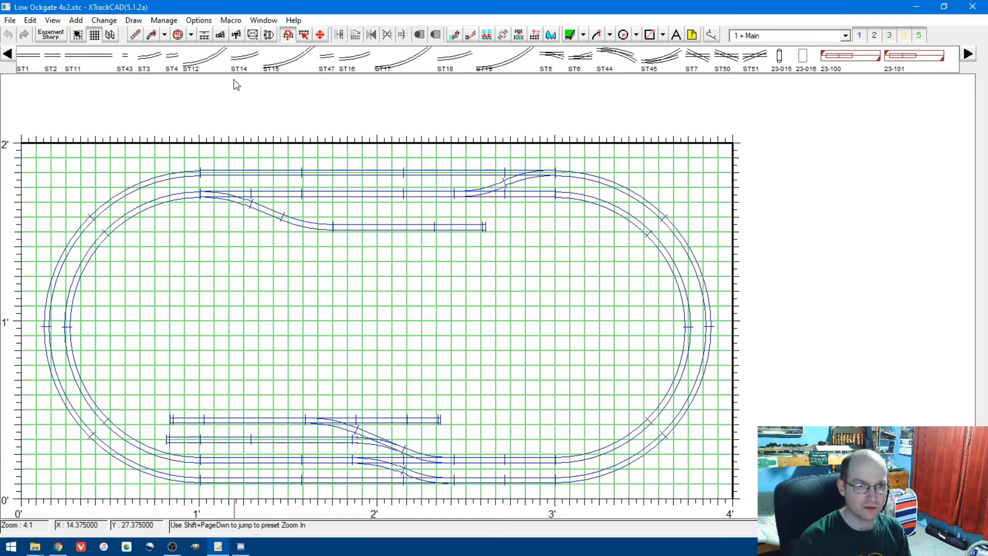
pyautogui.click(204, 20)
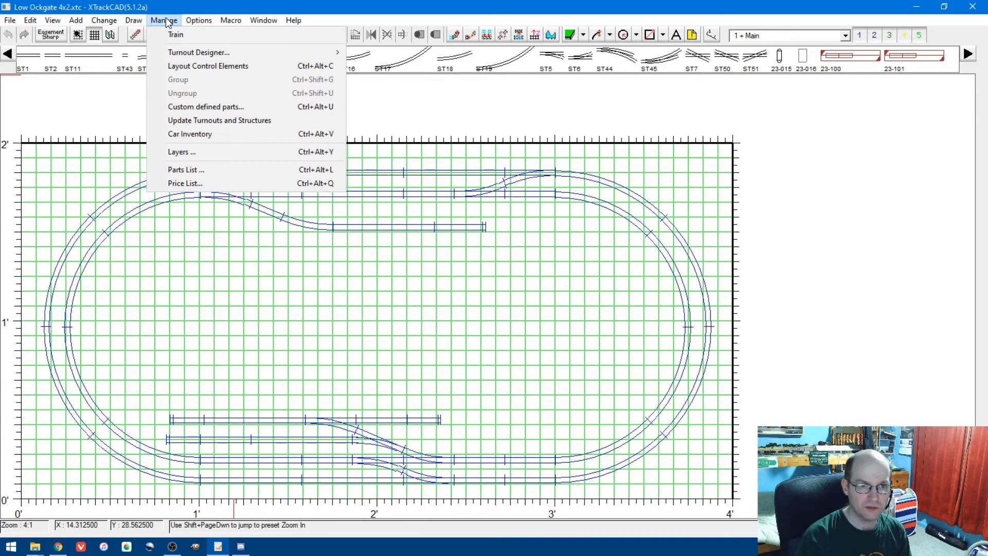
# - Review the layer settings, checking the list of available layers and the properties of the Main layer, and close them
pyautogui.moveTo(231, 20)
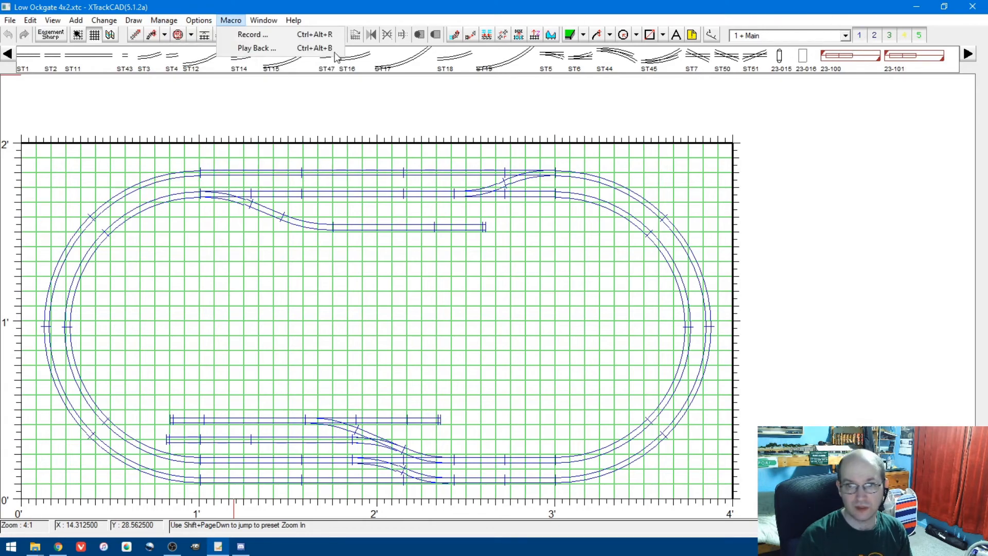
pyautogui.moveTo(157, 20)
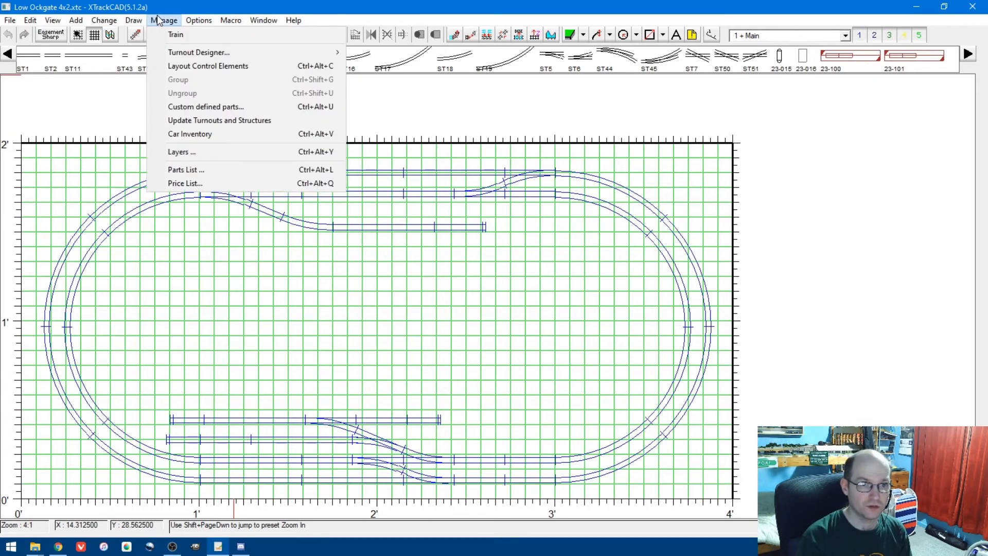
pyautogui.click(178, 151)
pyautogui.click(538, 242)
pyautogui.scroll(-2, 458, 326)
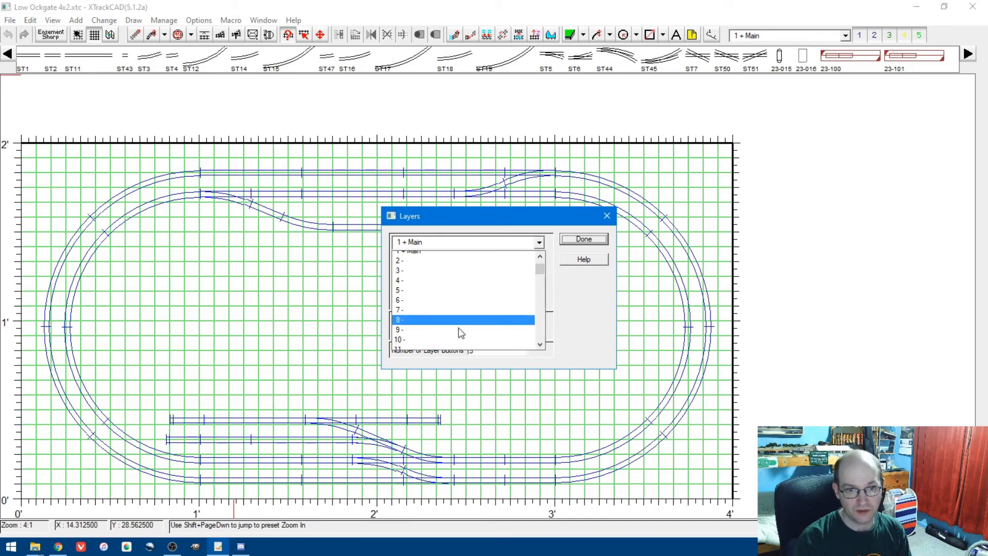
pyautogui.scroll(3, 459, 326)
pyautogui.click(478, 255)
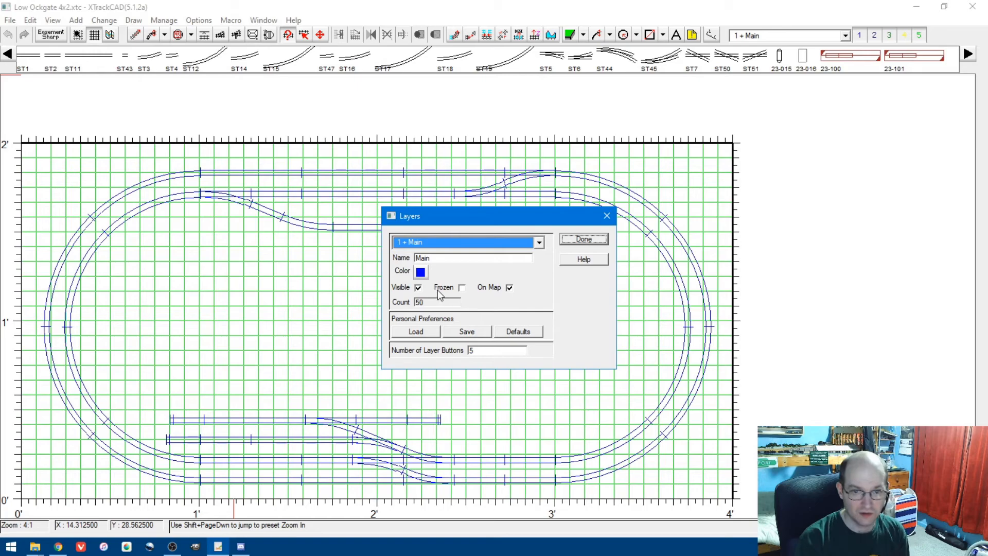
pyautogui.click(566, 239)
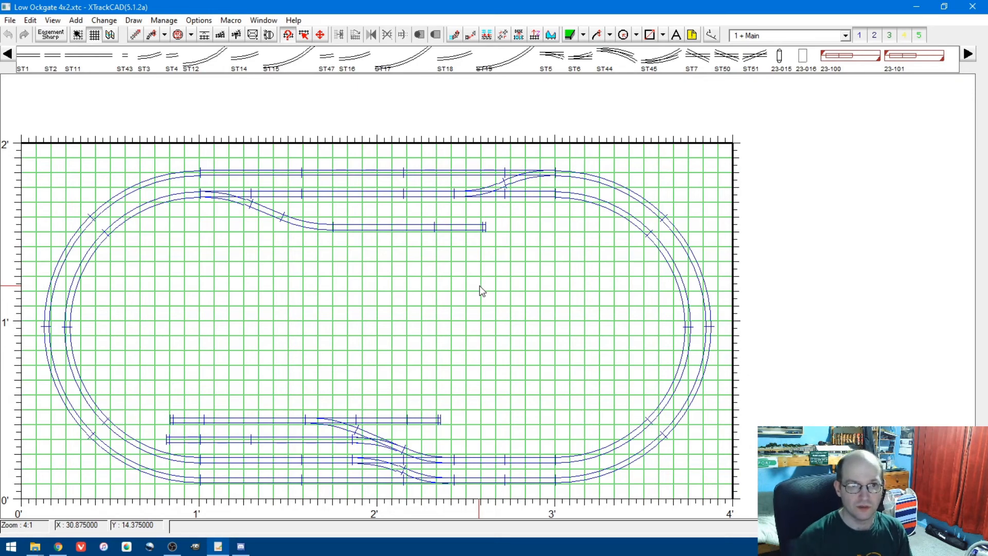
# - Set the display options to draw ties as Outline and turn off layer colouring for tracks
pyautogui.click(164, 20)
pyautogui.moveTo(199, 20)
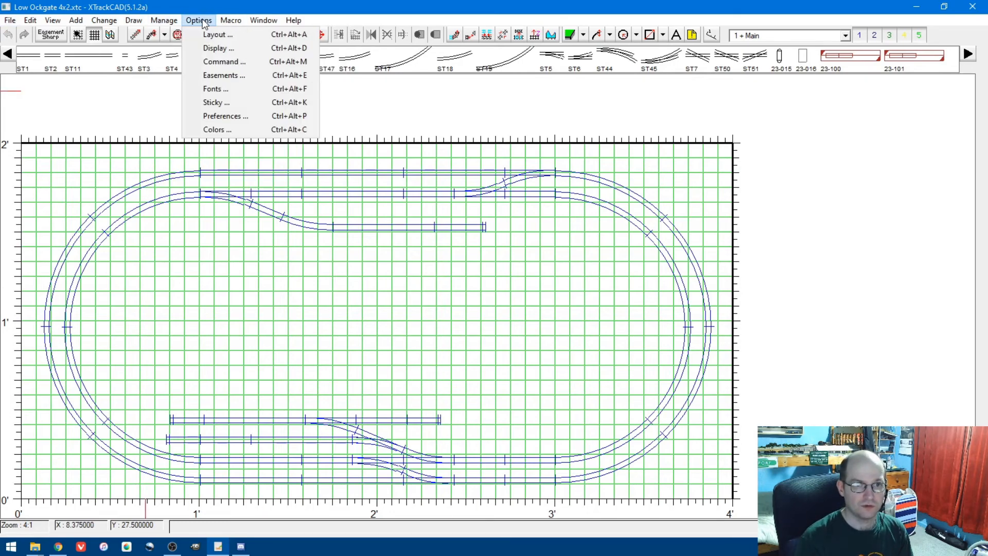
pyautogui.click(215, 47)
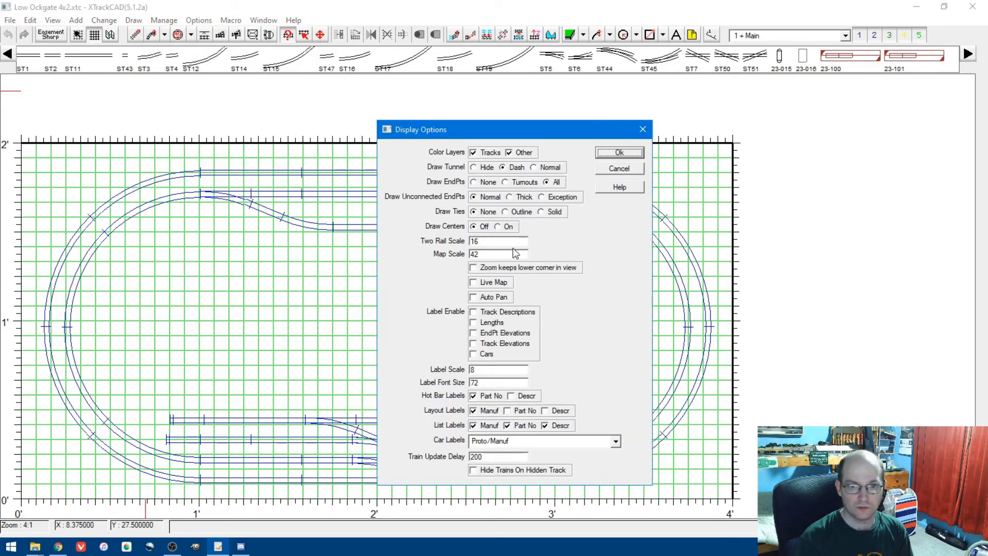
pyautogui.click(505, 211)
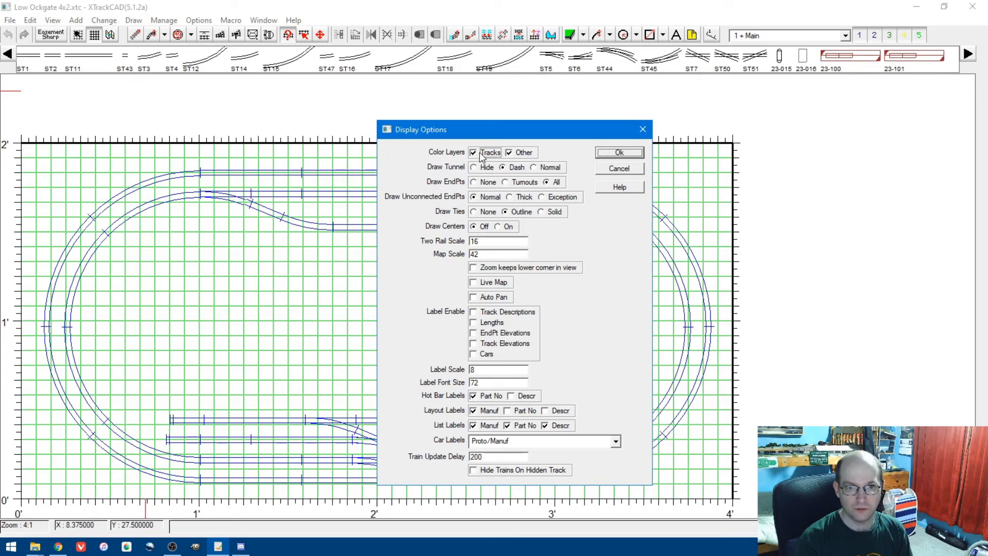
pyautogui.click(615, 152)
pyautogui.scroll(1, 487, 290)
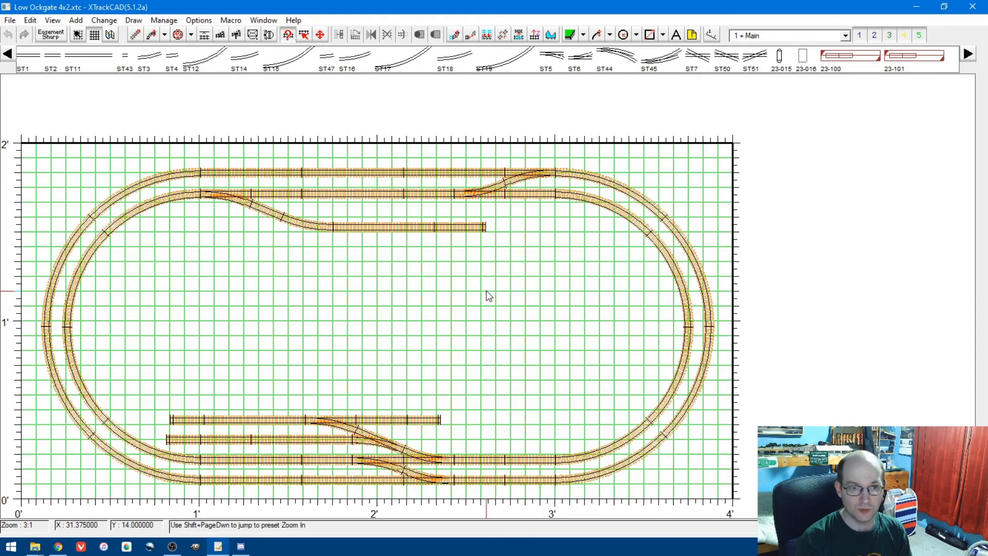
pyautogui.scroll(-1, 317, 261)
pyautogui.scroll(1, 406, 289)
pyautogui.scroll(-1, 407, 290)
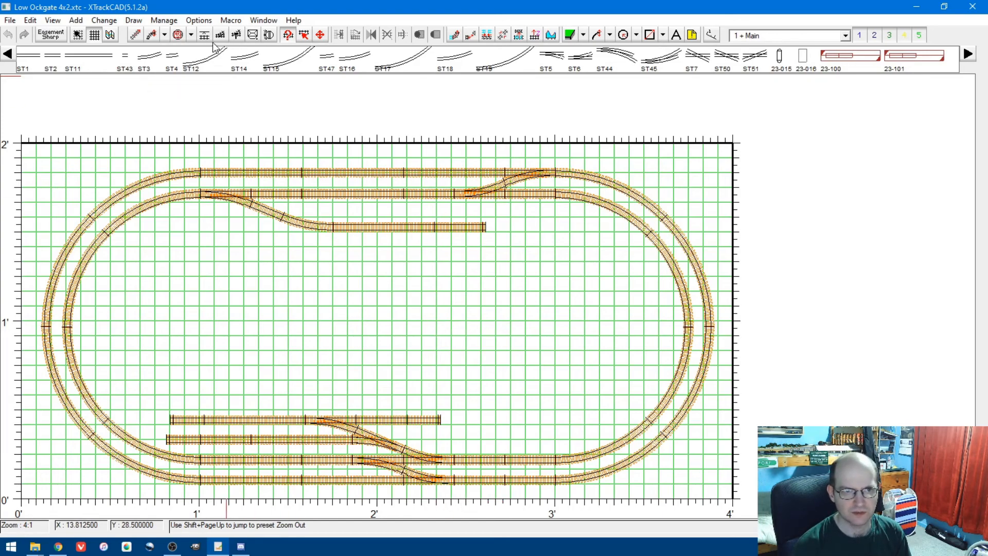
# - Set tie drawing back to None and turn layer colouring for tracks back on in the display options
pyautogui.click(206, 20)
pyautogui.click(215, 50)
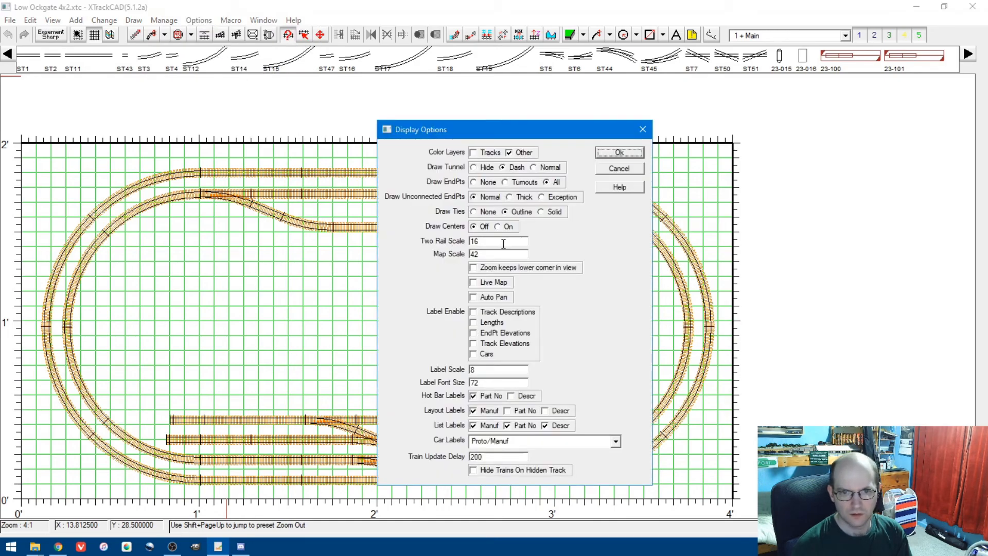
pyautogui.click(484, 212)
pyautogui.click(485, 153)
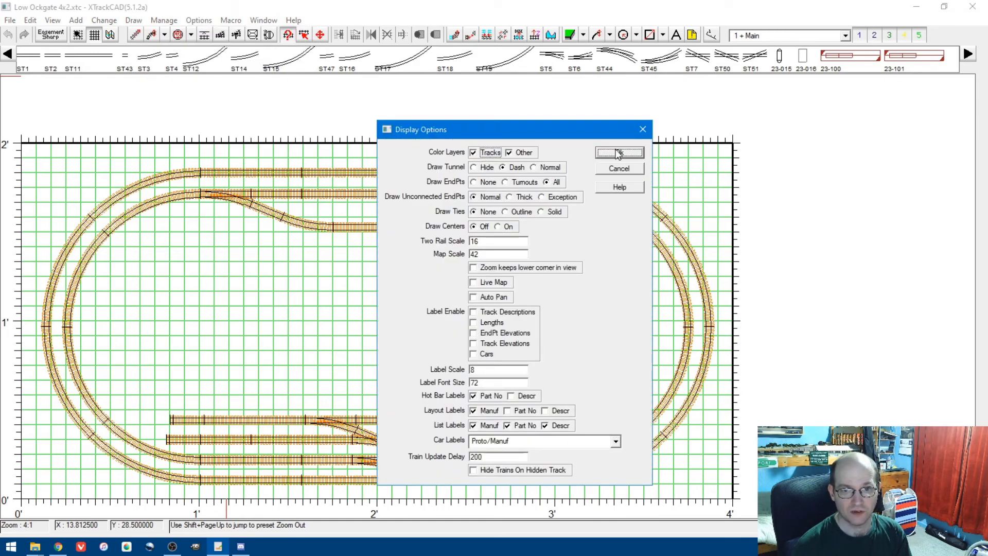
pyautogui.click(619, 153)
pyautogui.scroll(-1, 571, 311)
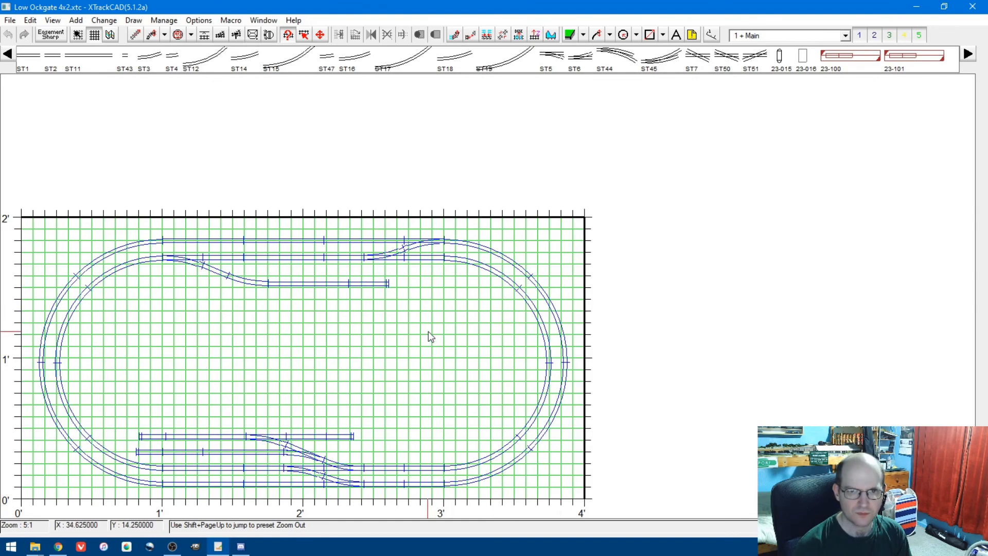
pyautogui.scroll(1, 428, 332)
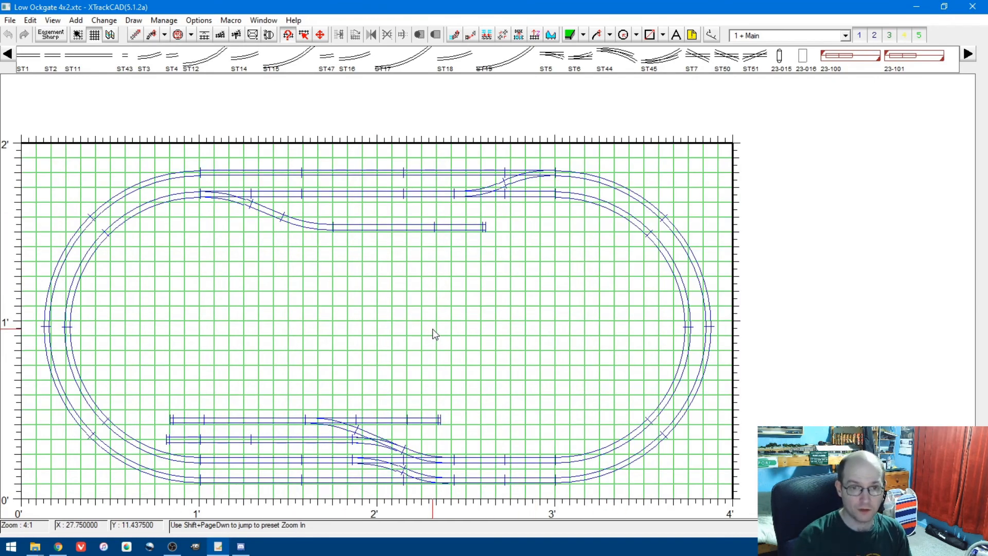